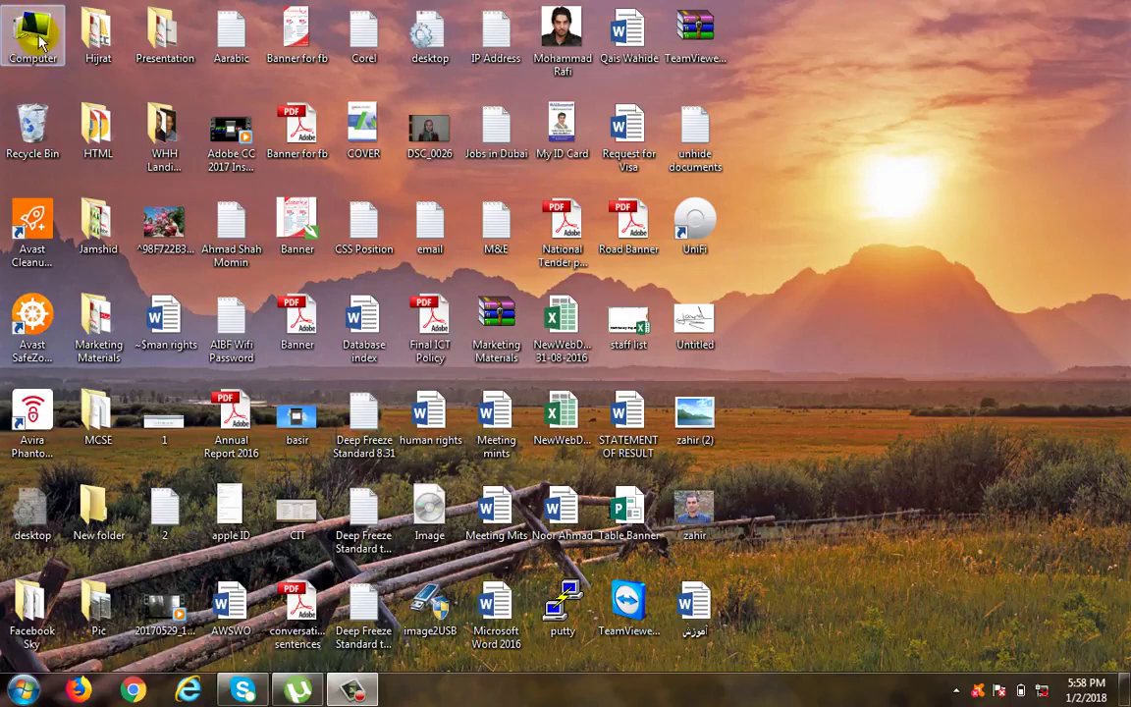
Show the available commands for the Computer icon, the empty desktop and the Untitled image in turn.
right_click(40, 36)
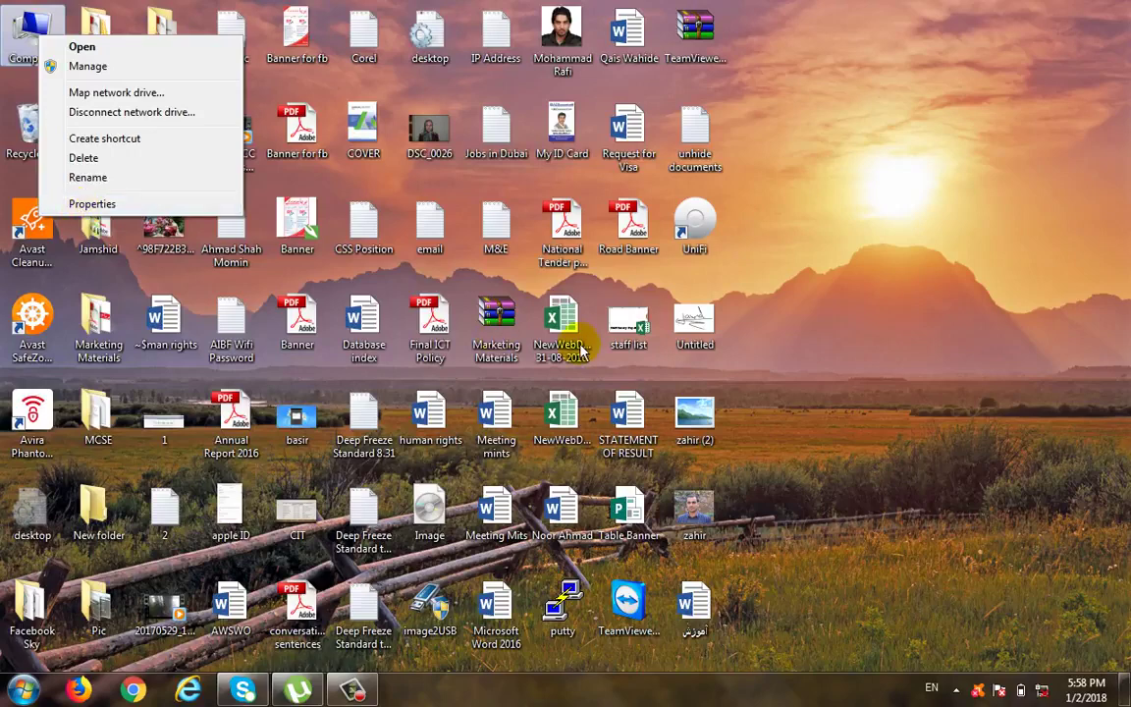
right_click(845, 238)
right_click(899, 194)
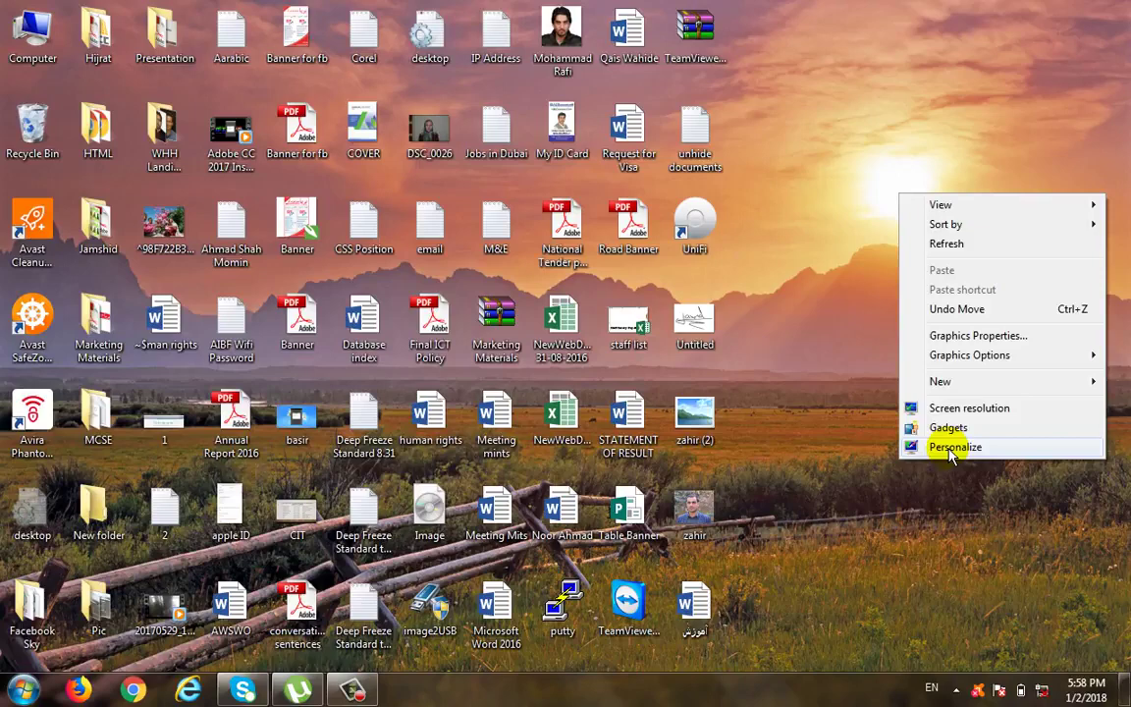
click(694, 319)
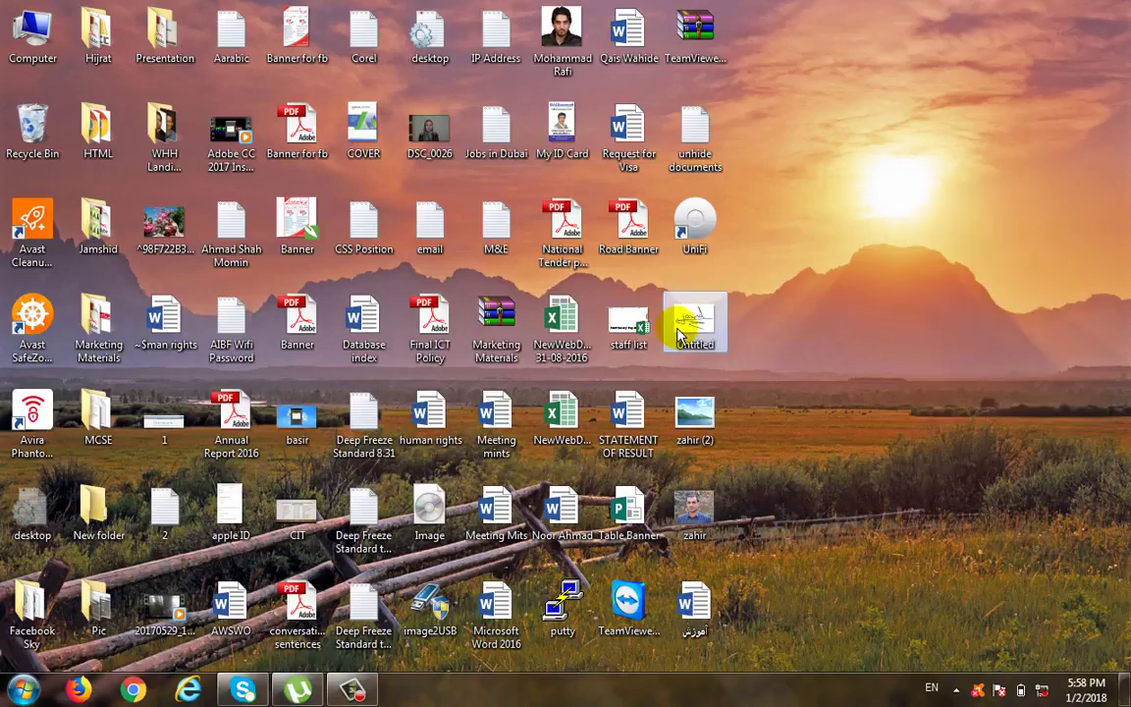
right_click(686, 324)
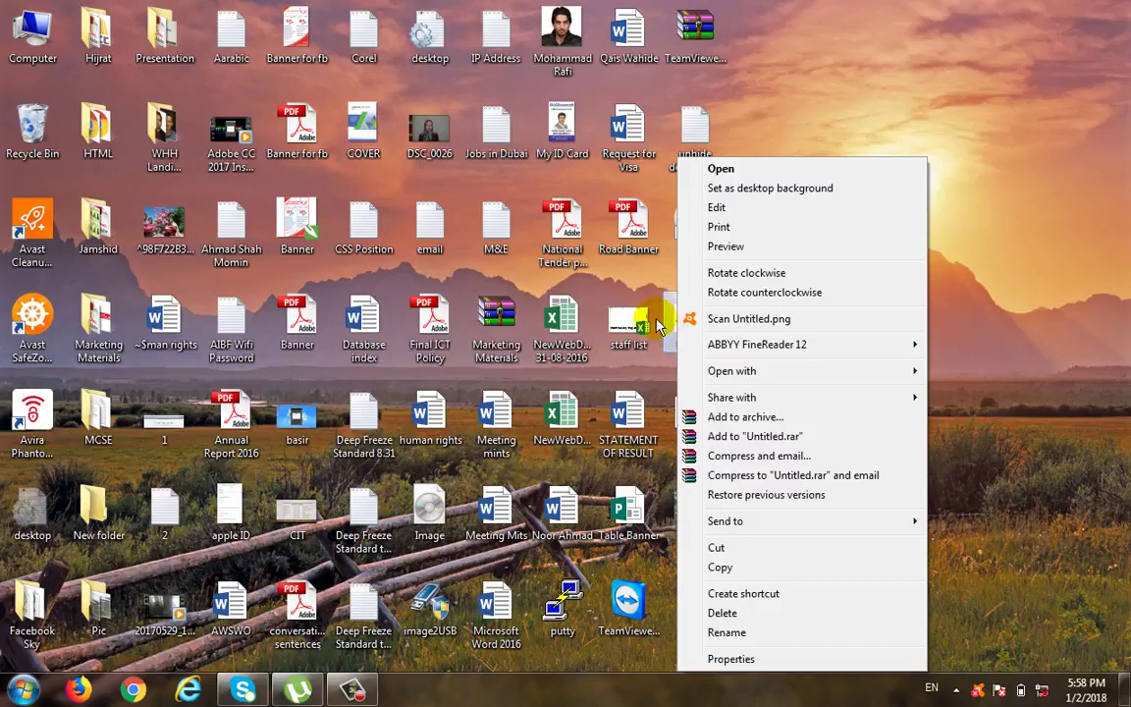
View the properties of Computer to examine the Windows edition, processor, memory and system type, and close the window.
click(27, 29)
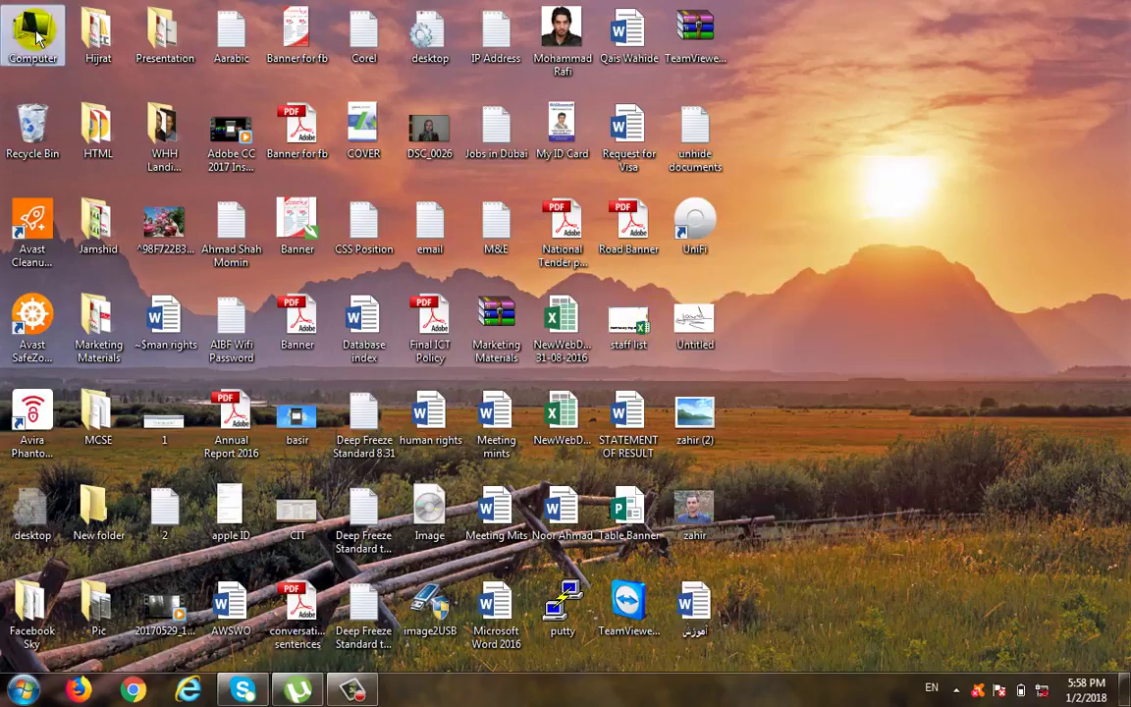
right_click(30, 29)
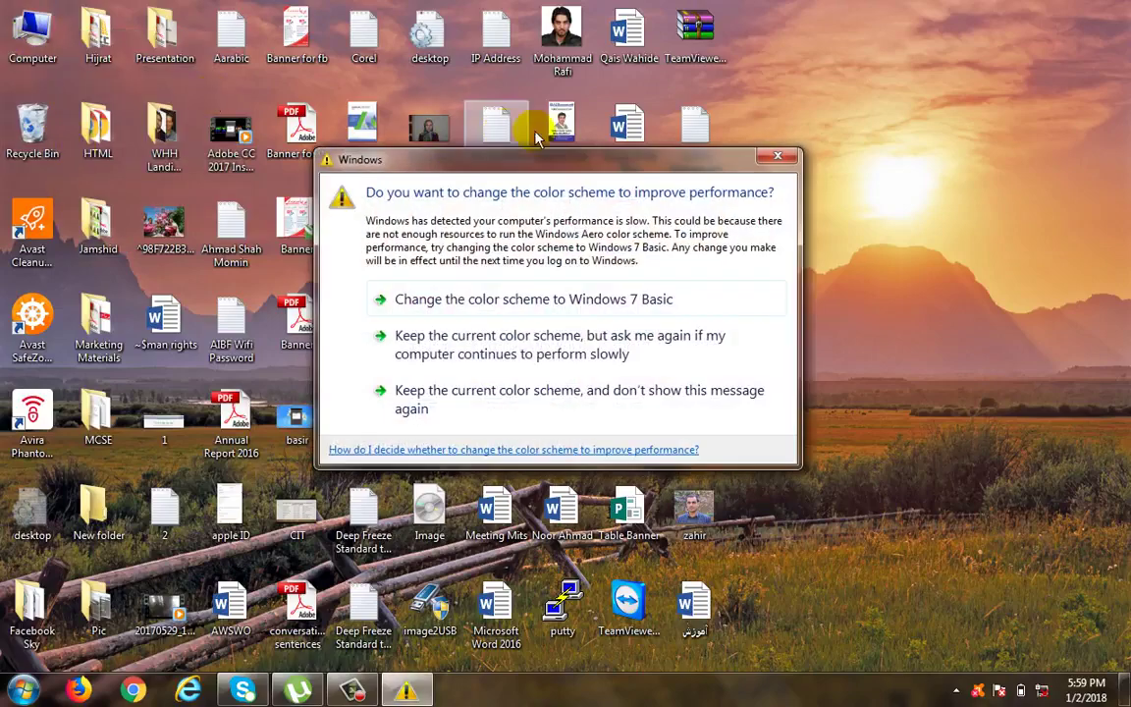
click(39, 37)
right_click(61, 41)
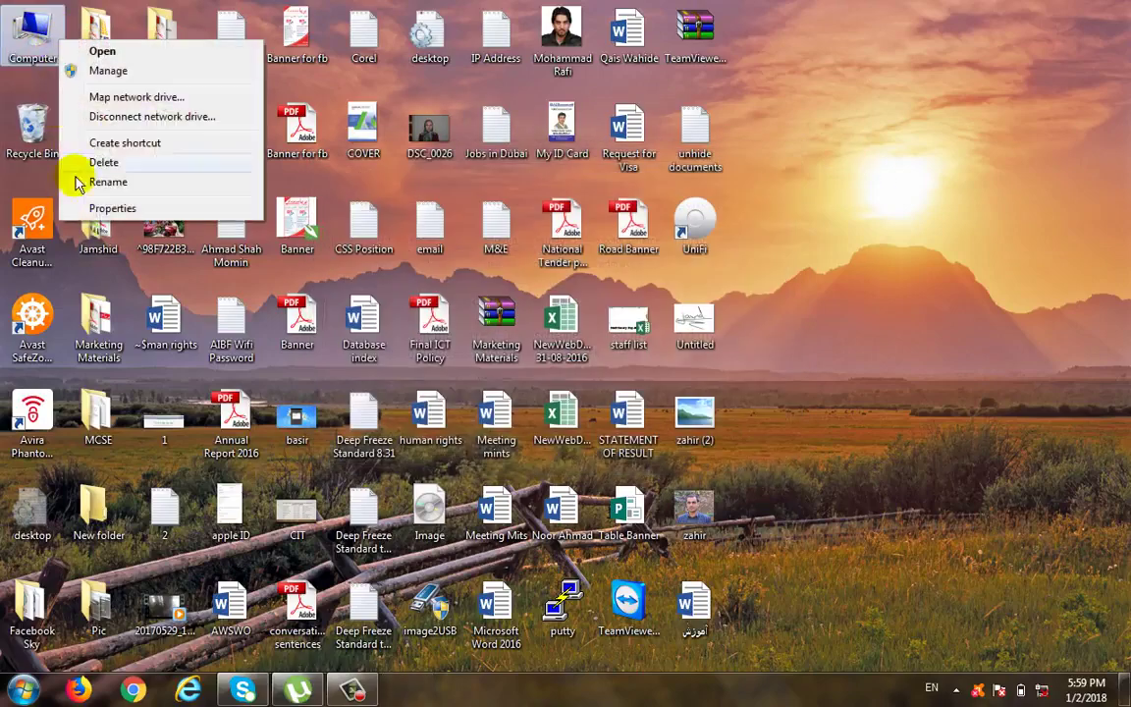
click(118, 208)
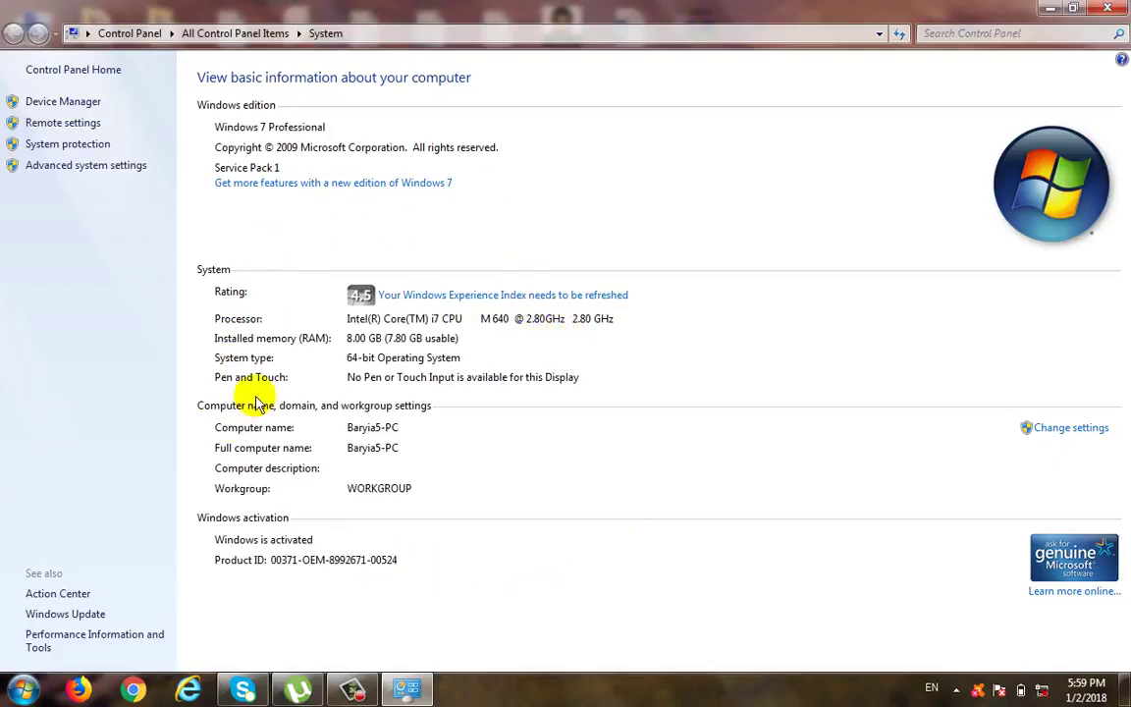
click(1107, 7)
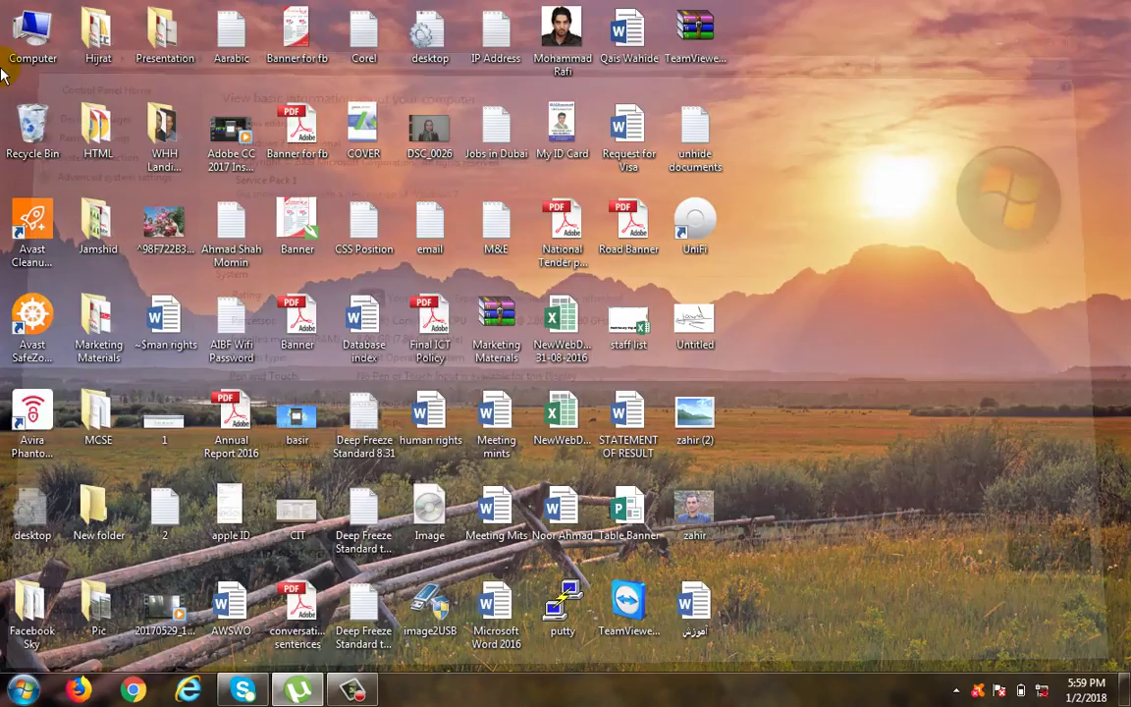
Open Computer using the Open command for its desktop icon, and close the window.
right_click(35, 67)
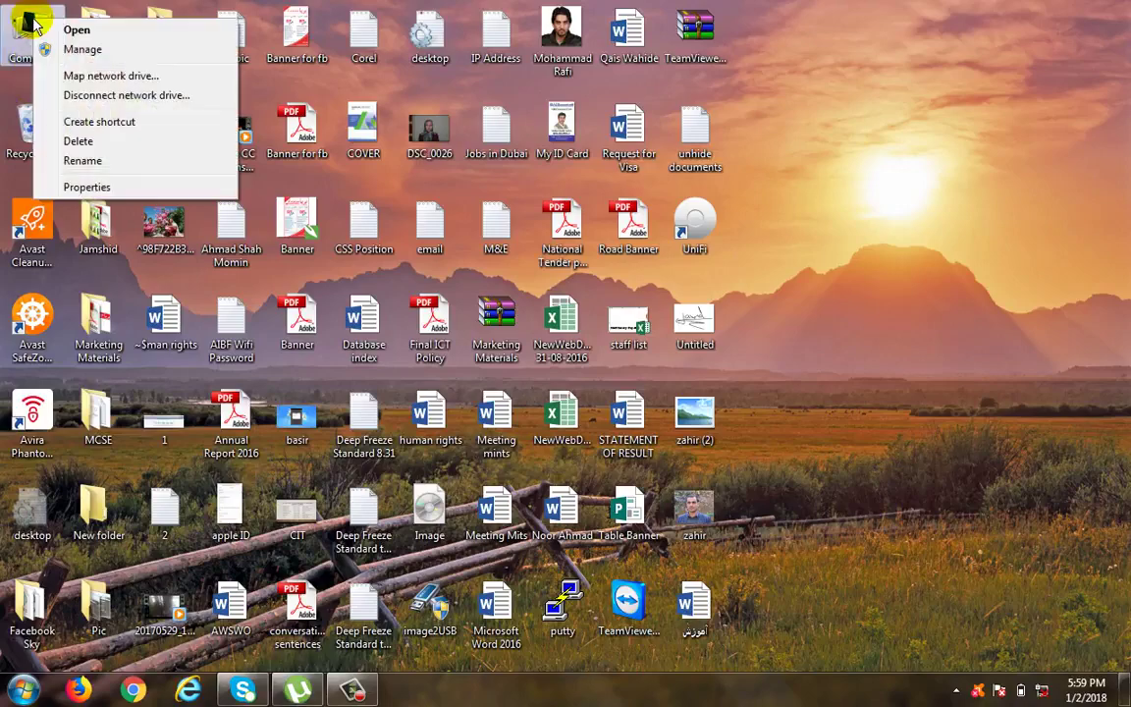
click(83, 33)
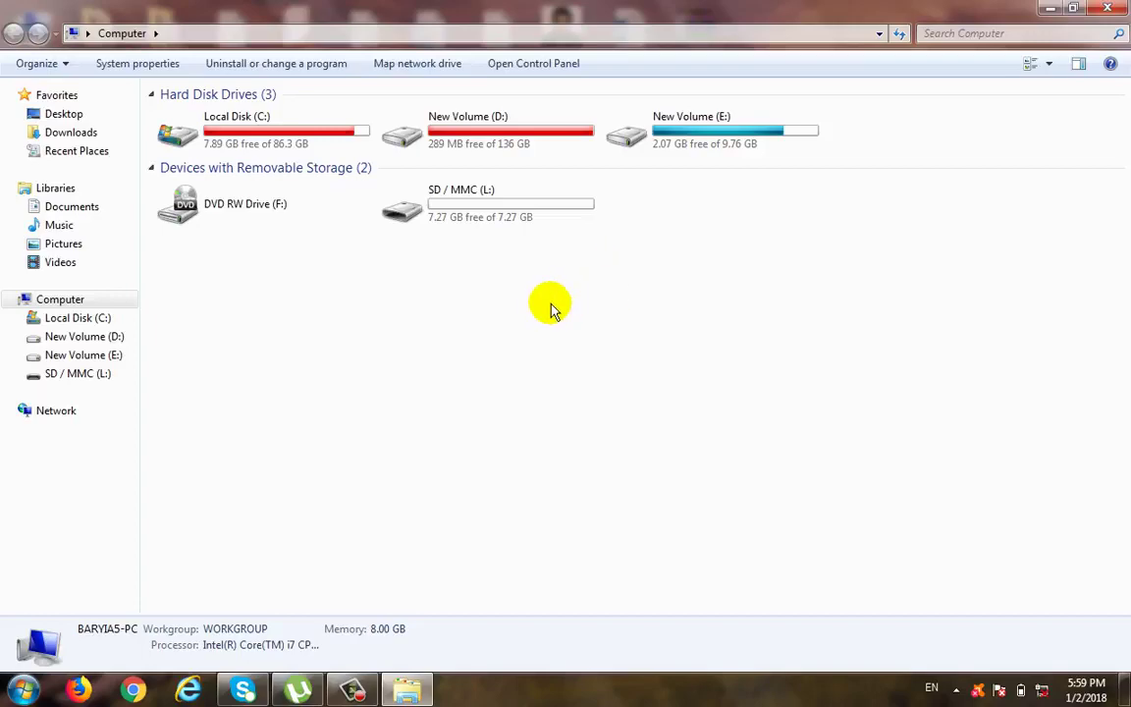
key(alt+F4)
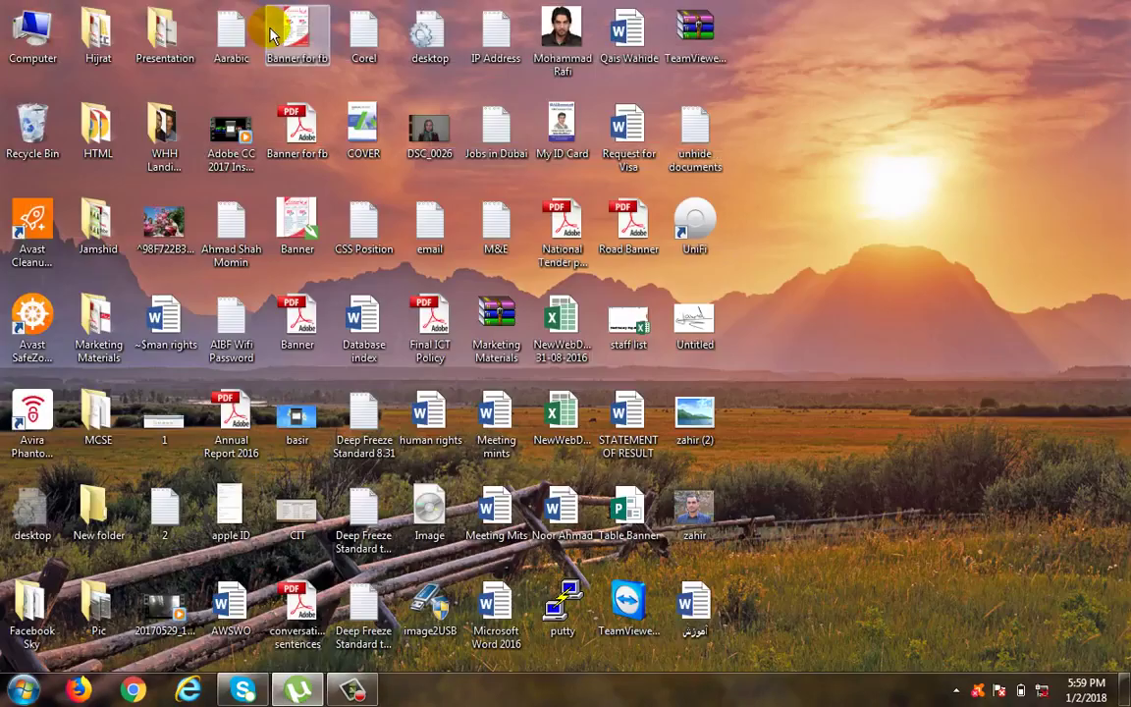
Open Computer again and examine the free space and total size of the C:, D: and E: drives, dismissing color scheme prompts.
double_click(36, 34)
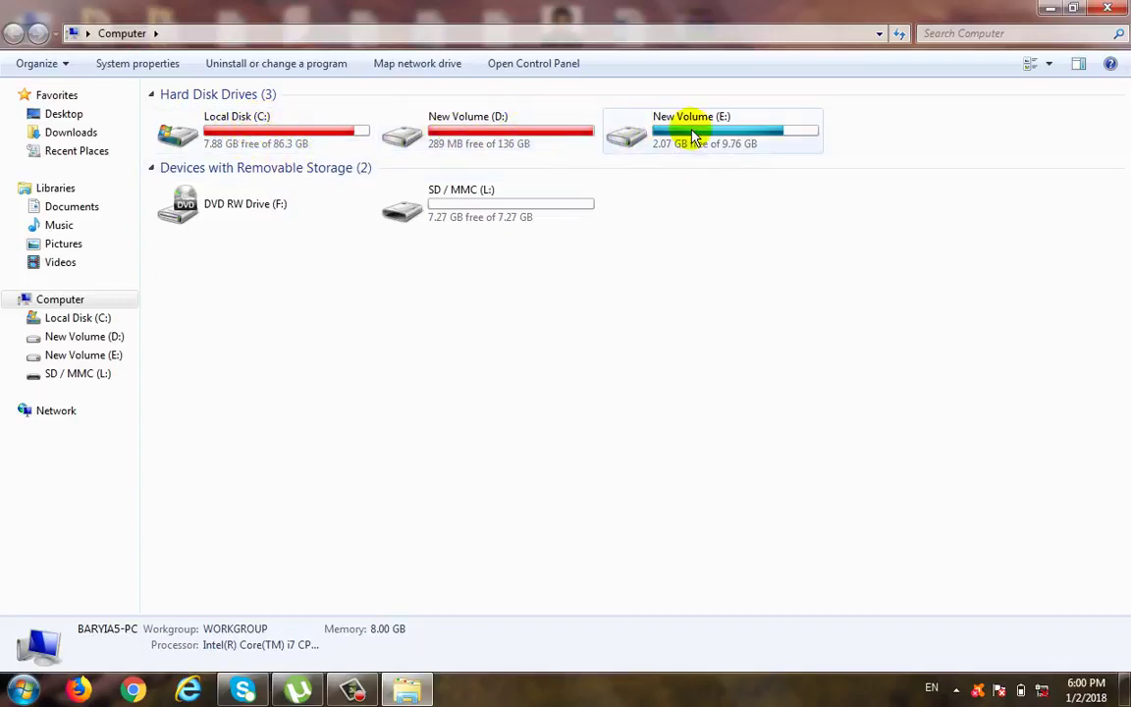
mouse_move(705, 150)
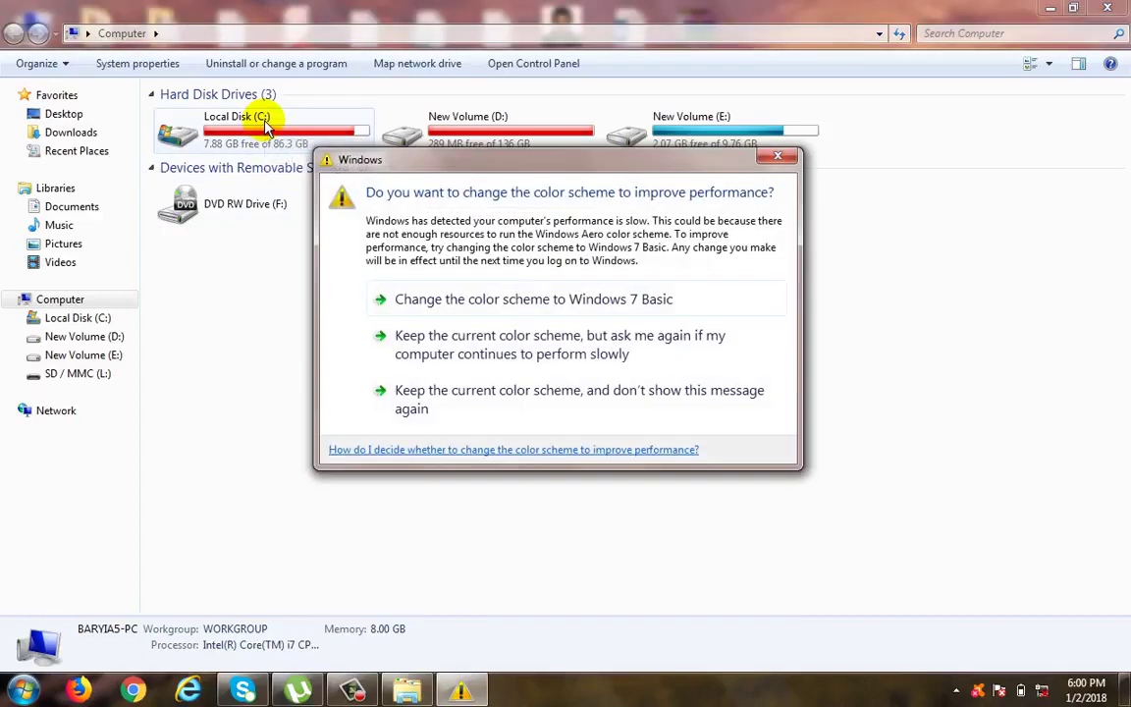
click(775, 157)
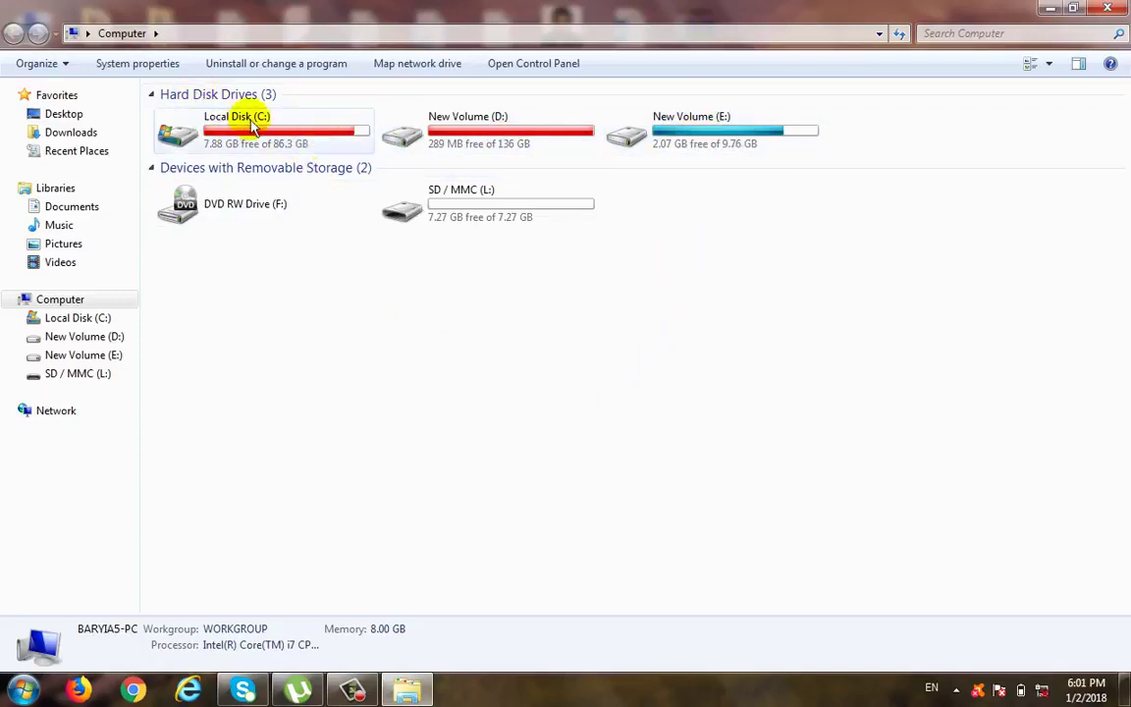
mouse_move(260, 133)
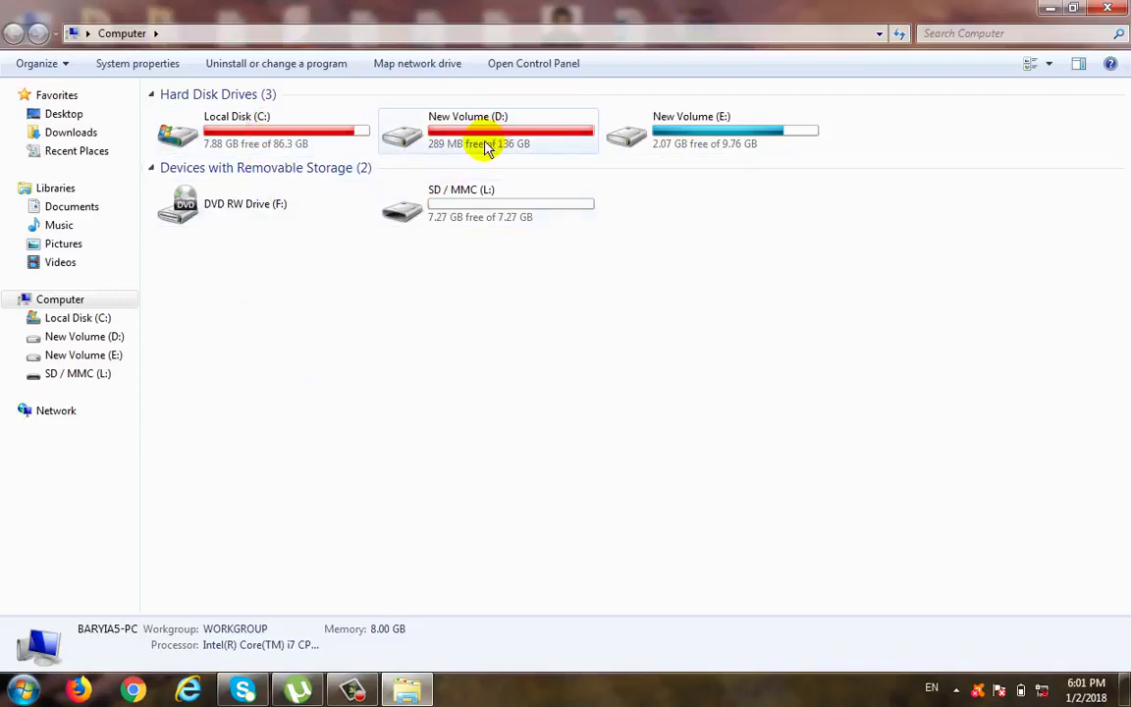
mouse_move(487, 147)
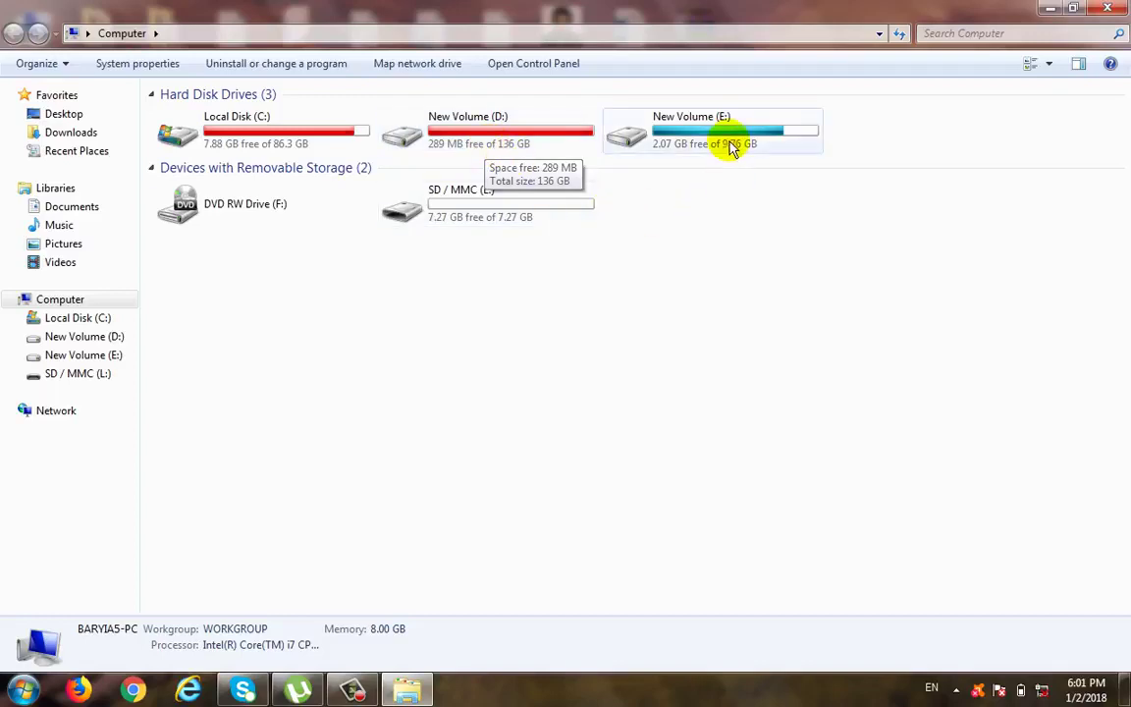
mouse_move(732, 144)
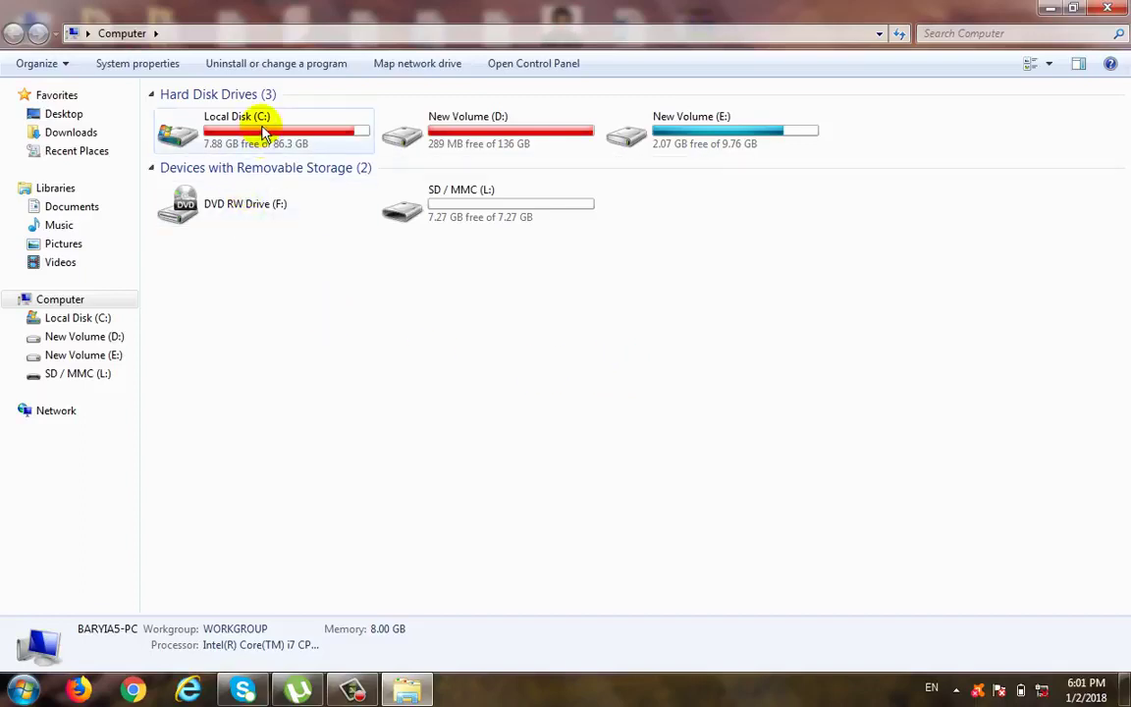
mouse_move(262, 131)
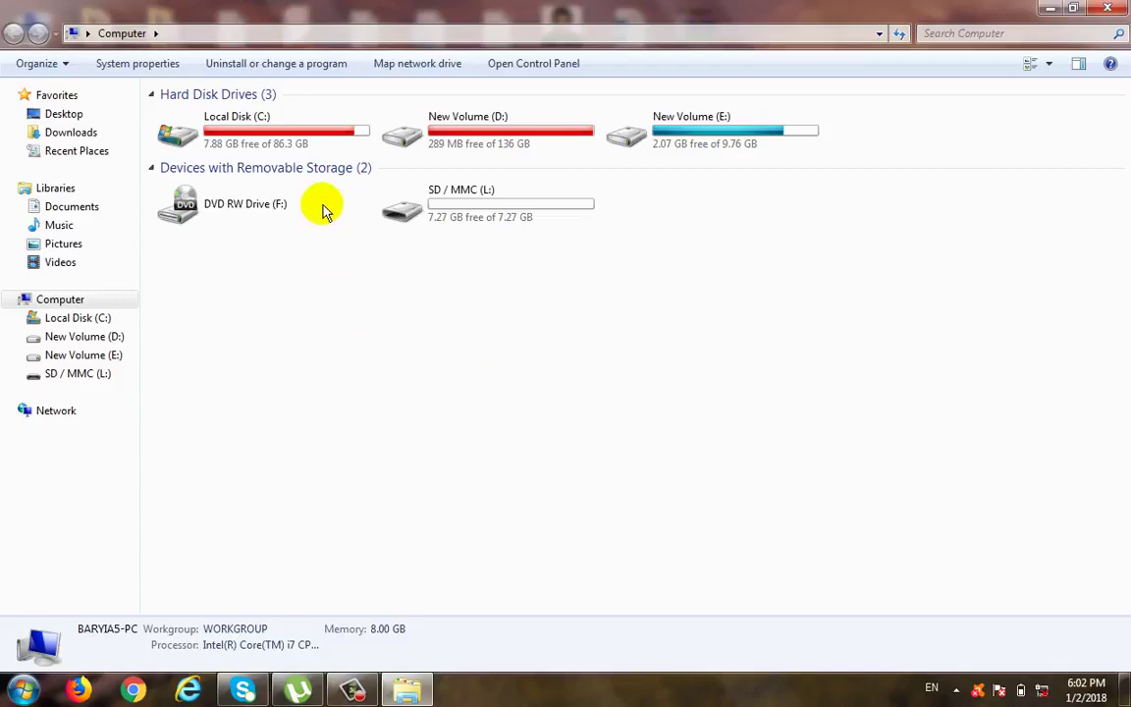
click(776, 156)
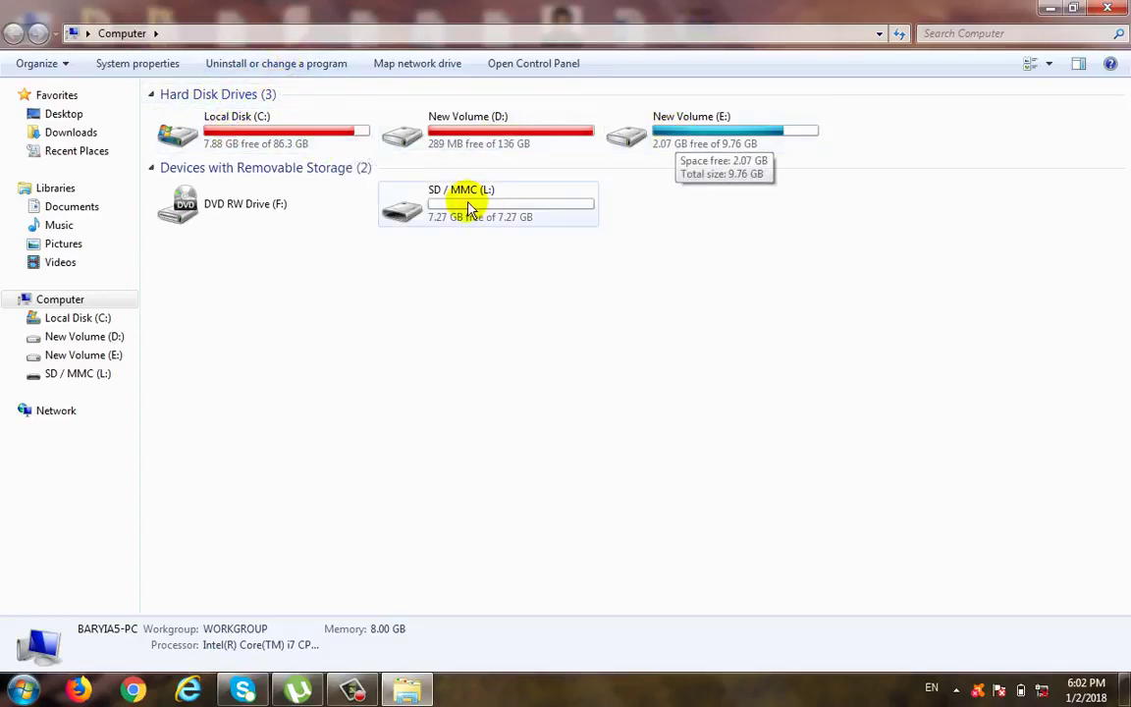
Select Local Disk (C:) and New Volume (D:) in turn to compare their space and file system details.
click(261, 139)
click(491, 129)
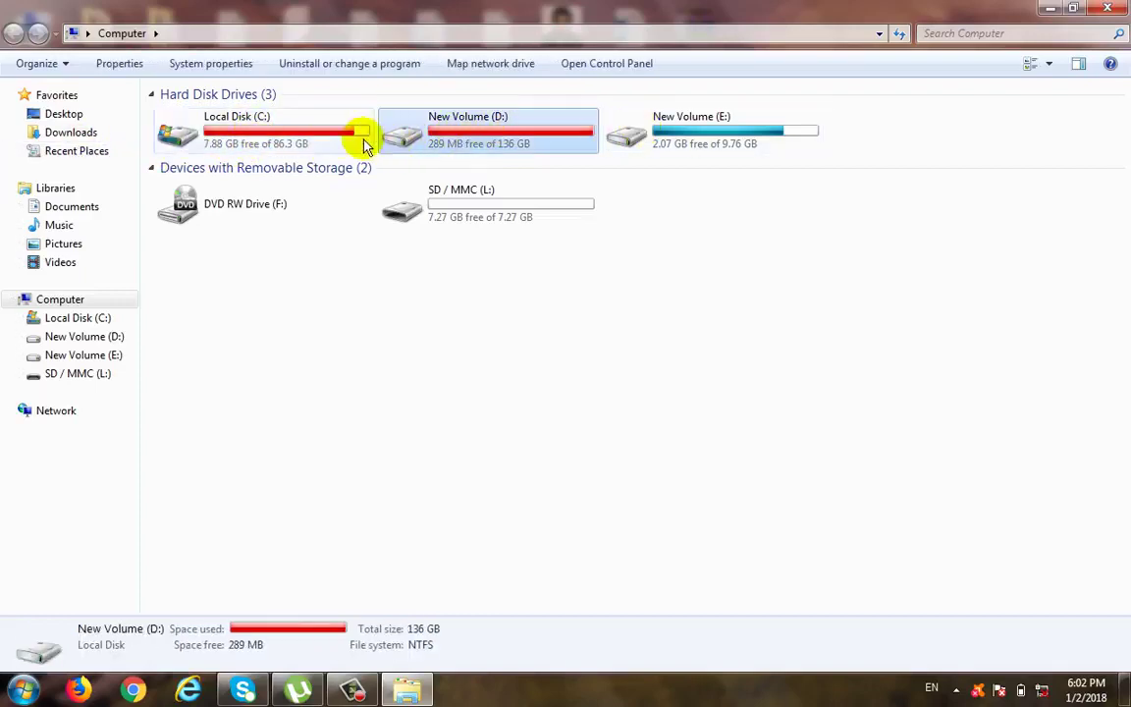
click(286, 138)
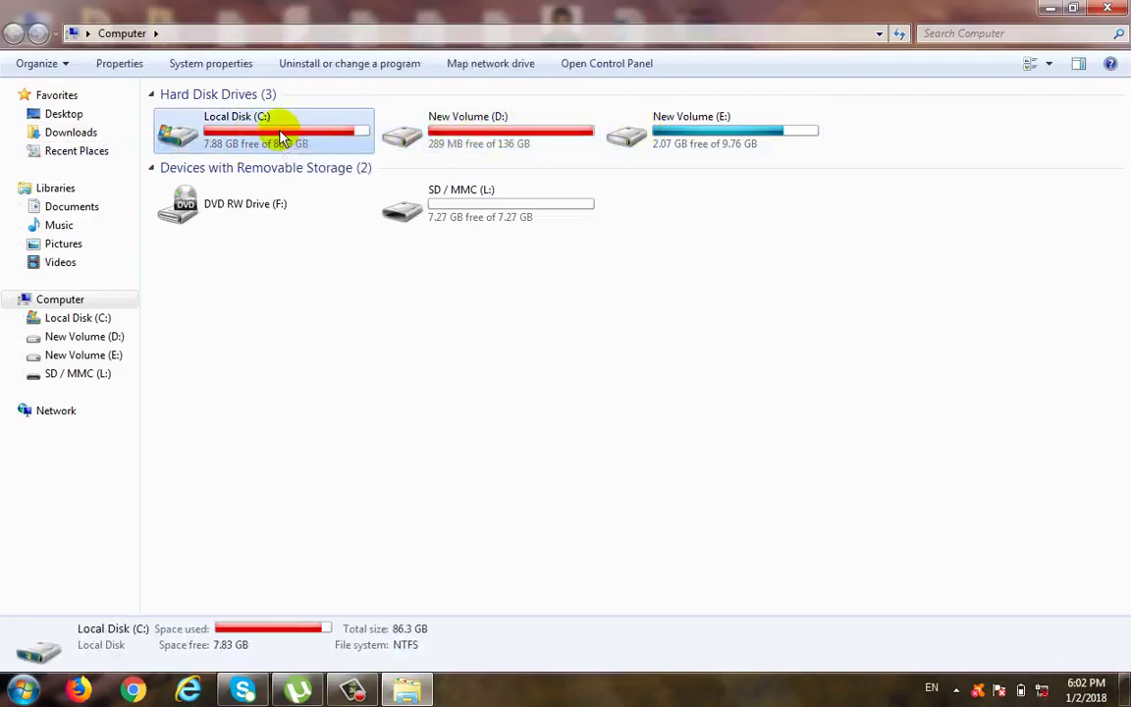
Open Local Disk (C:), examine its folders and item count, and return to the drive list.
double_click(351, 145)
right_click(281, 131)
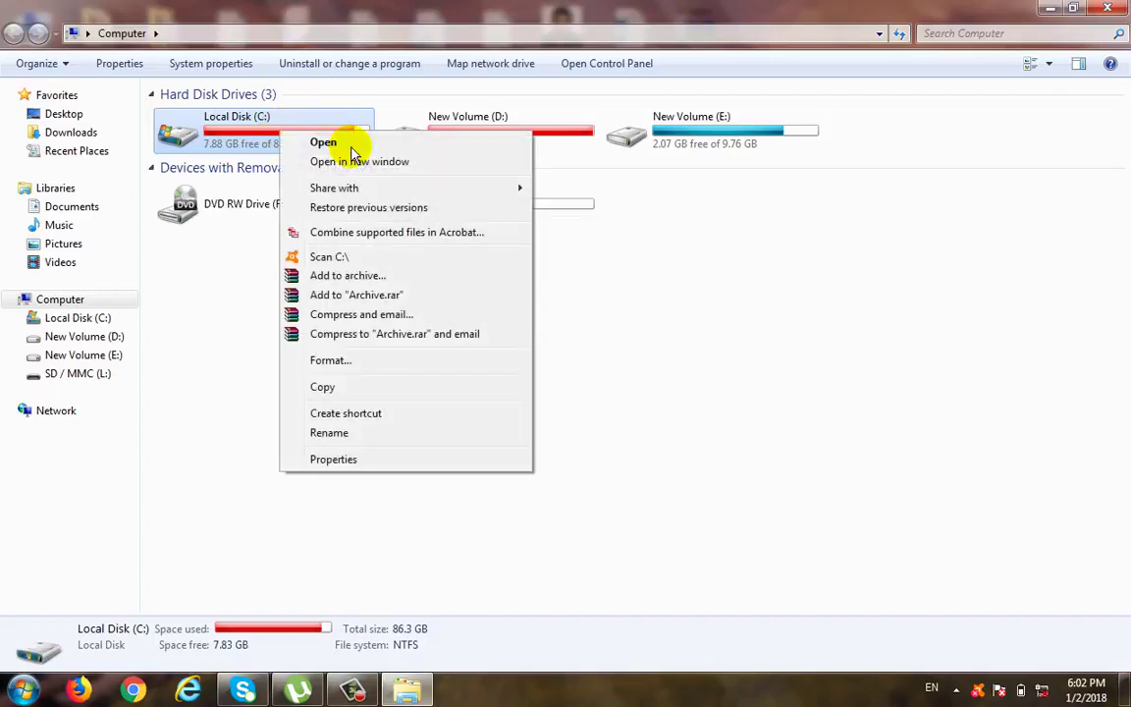
double_click(222, 124)
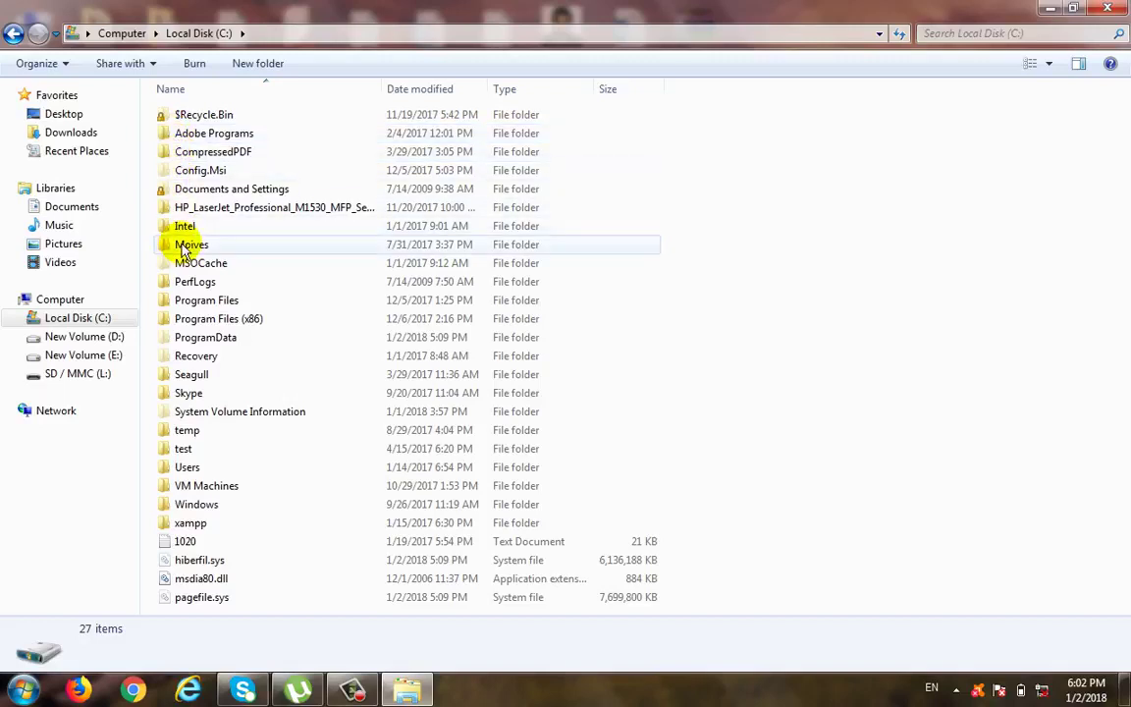
mouse_move(173, 228)
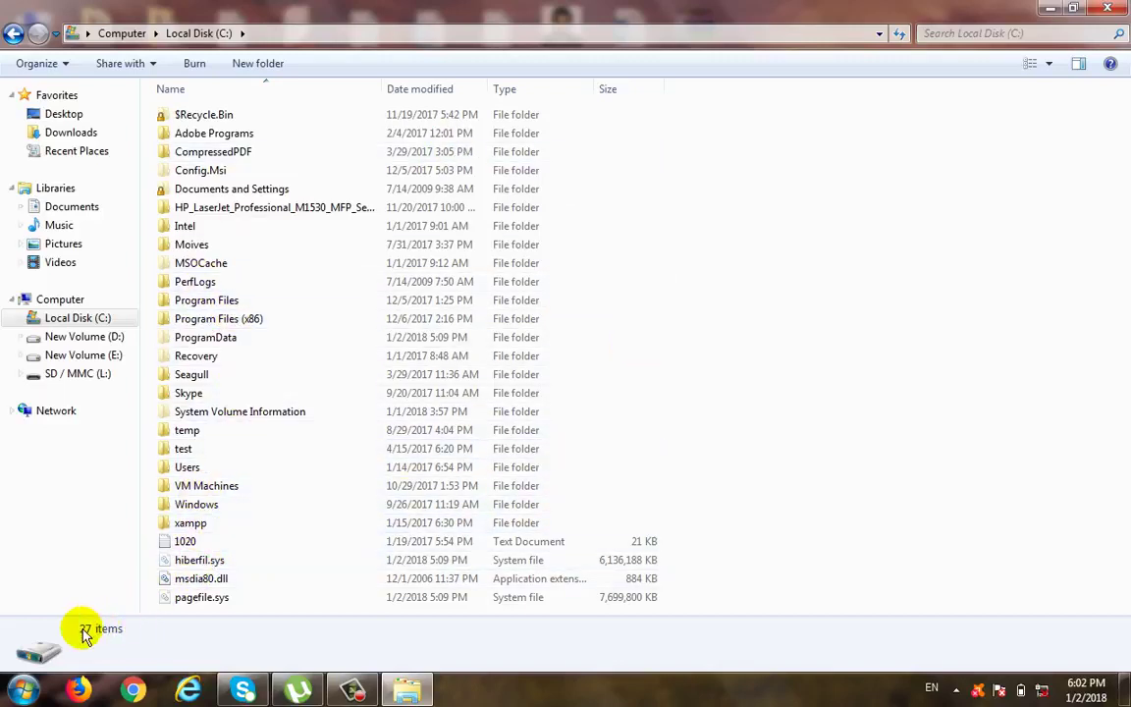
click(13, 35)
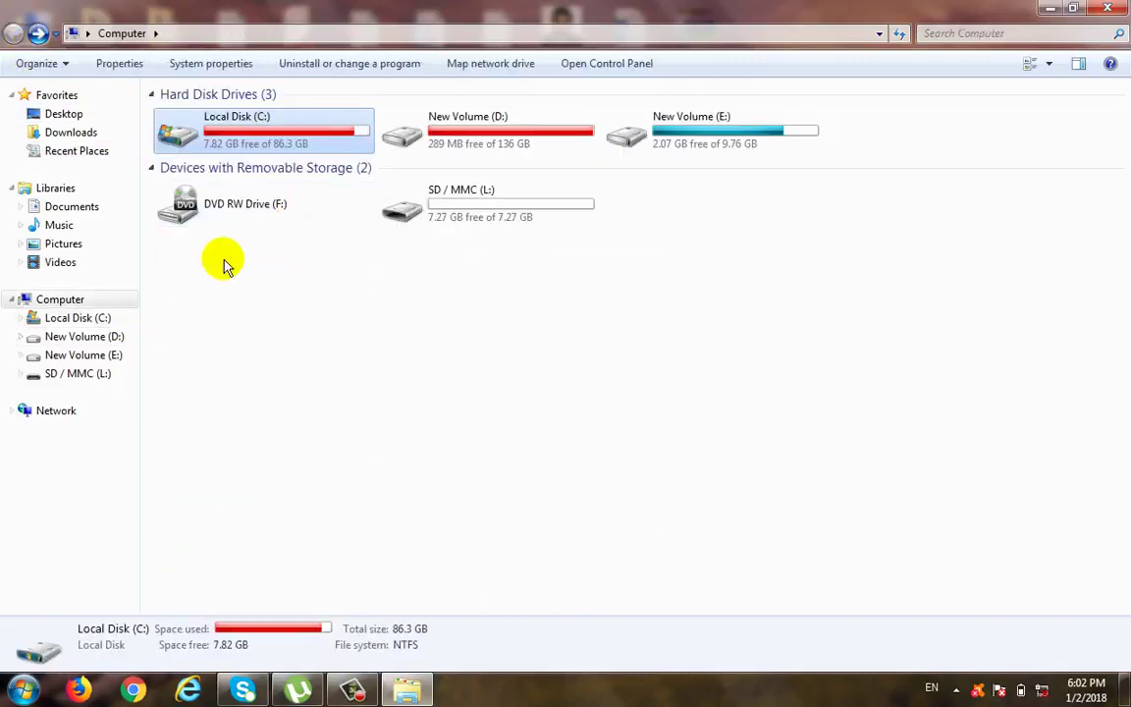
Browse the contents of New Volume (D:) and New Volume (E:), returning to the drive list after each.
double_click(491, 133)
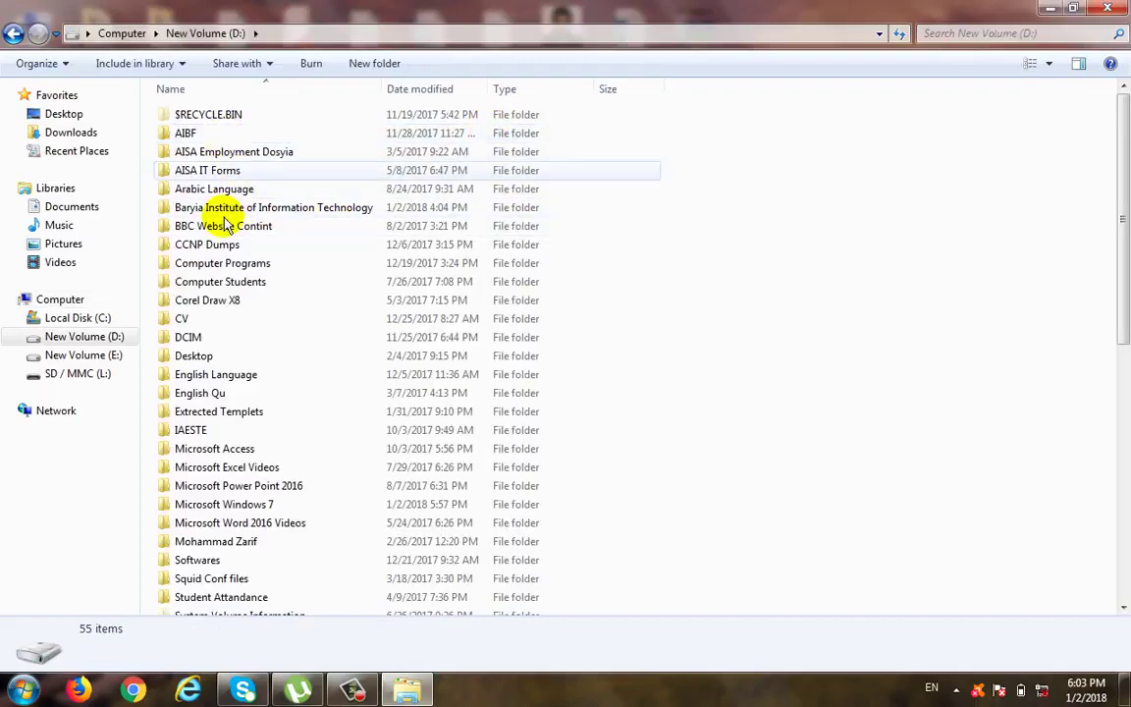
scroll(659, 371, down, 6)
scroll(707, 449, down, 3)
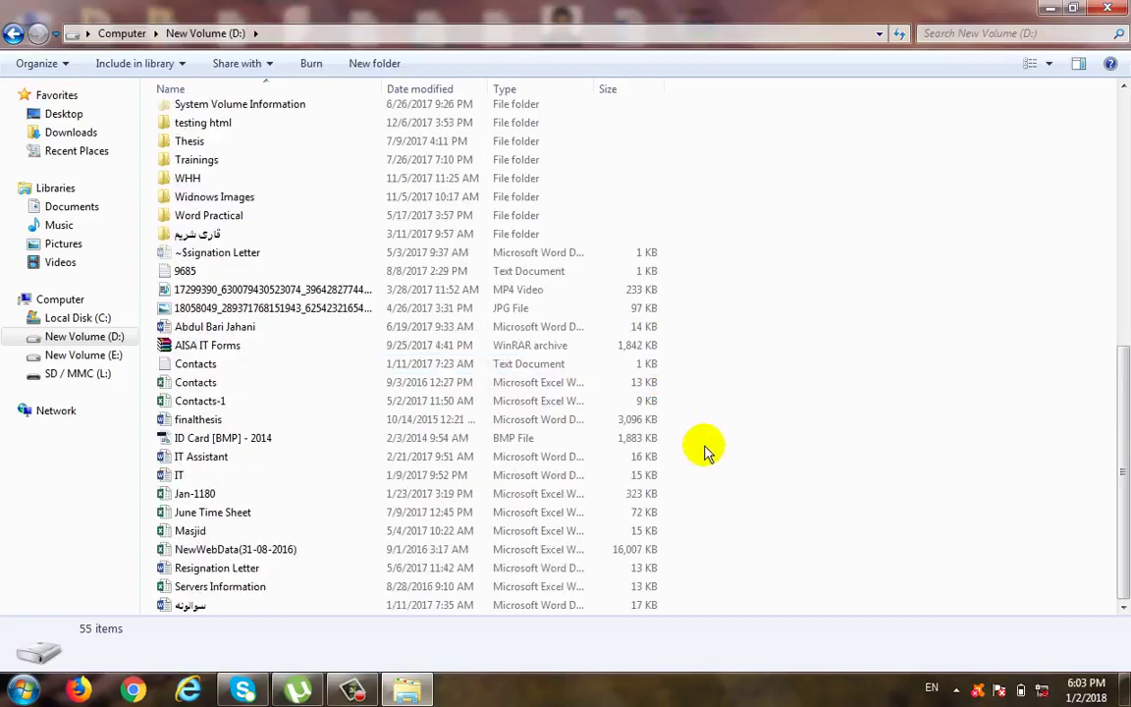
scroll(702, 449, up, 10)
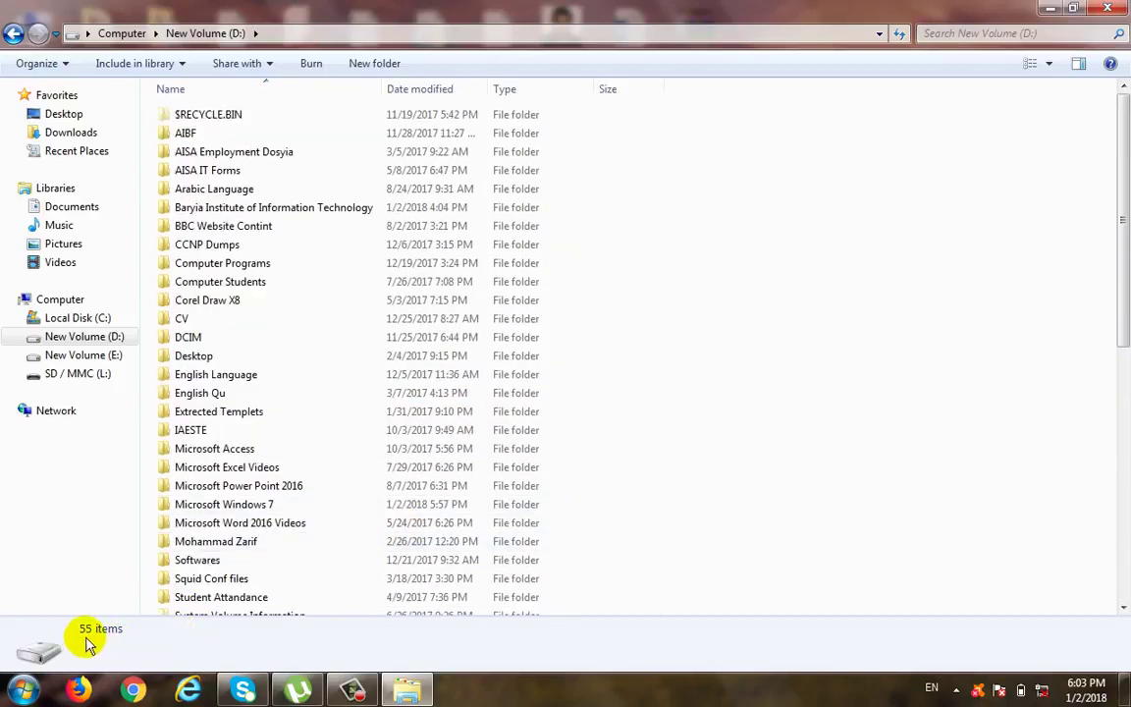
click(14, 36)
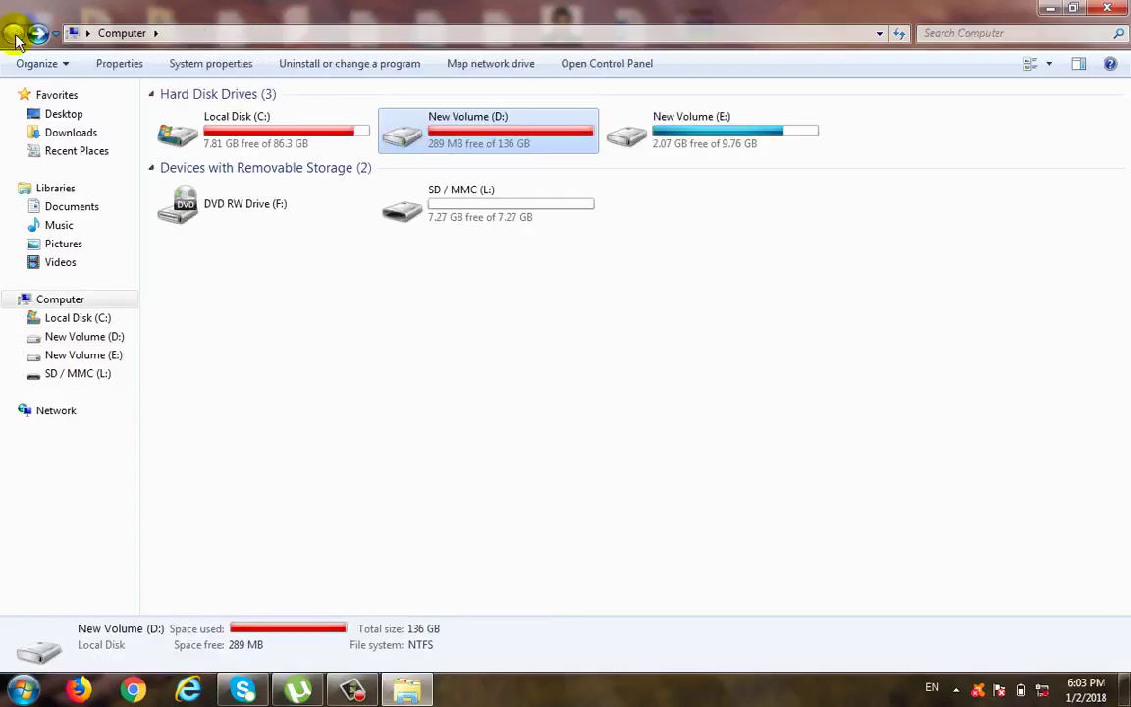
double_click(668, 138)
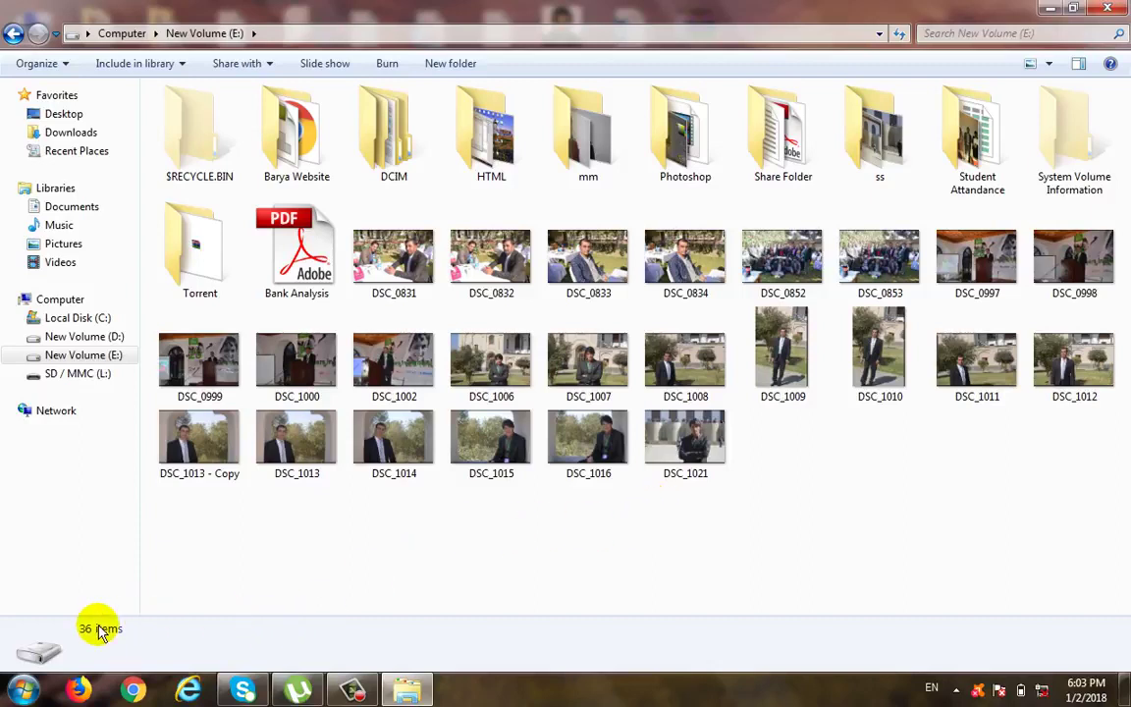
click(14, 36)
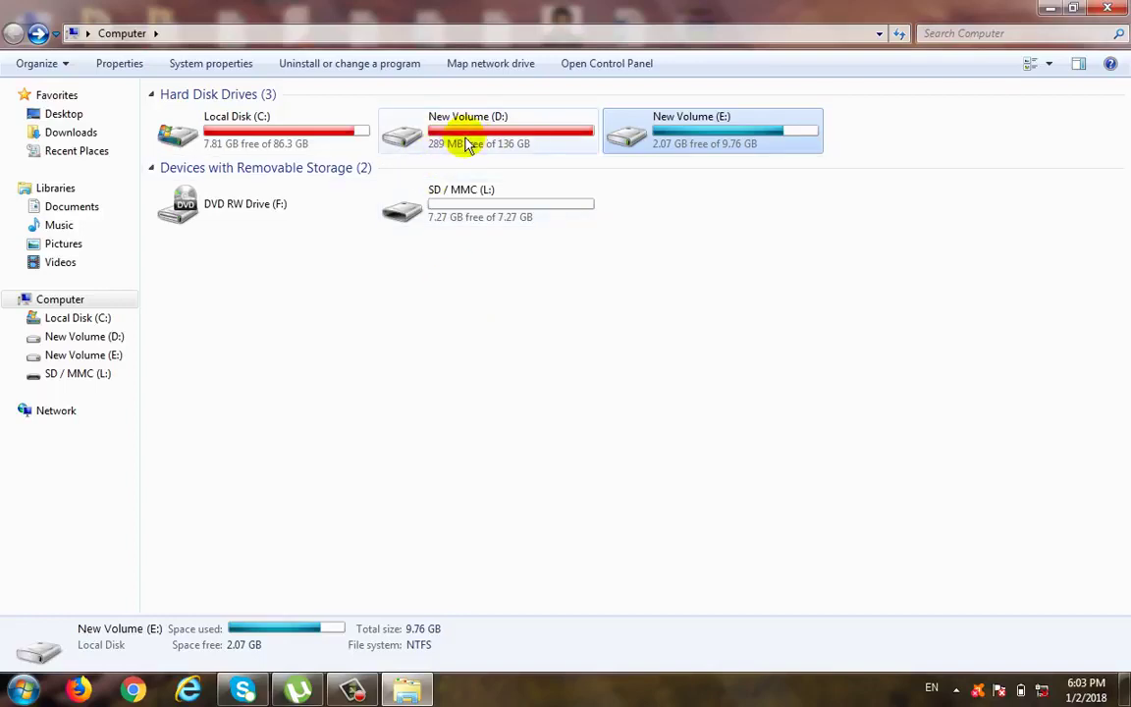
Open New Volume (D:), review the commands for the Microsoft Windows 7 folder, and view the folder's contents before going back.
double_click(497, 137)
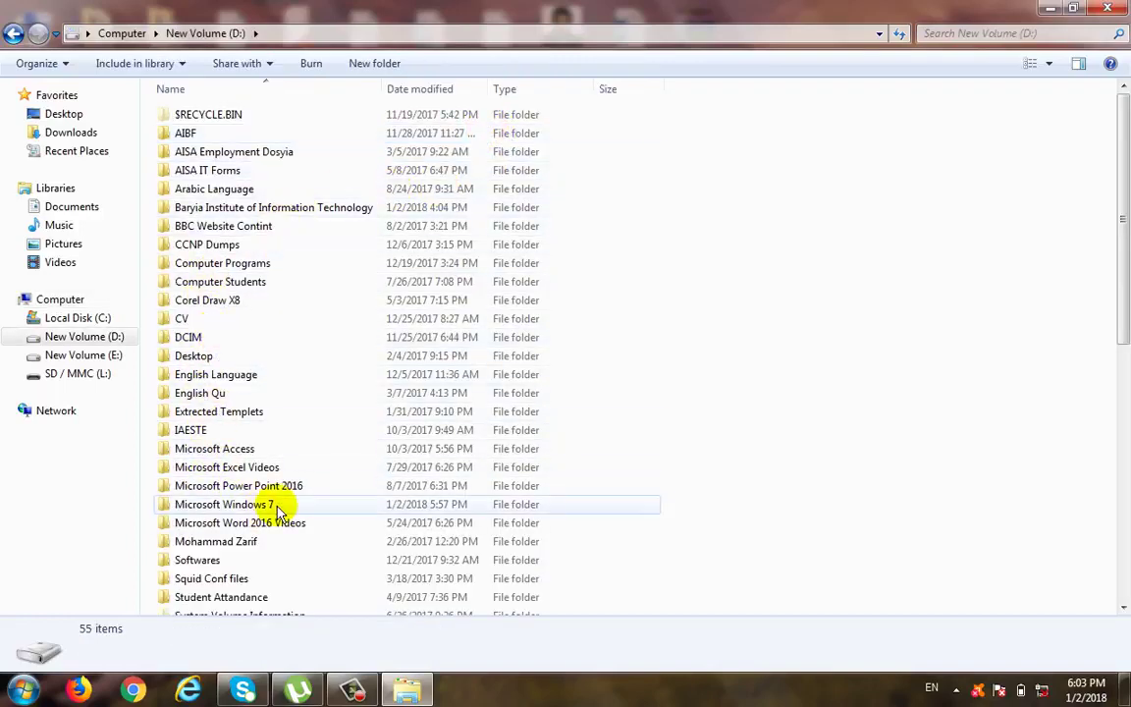
click(228, 504)
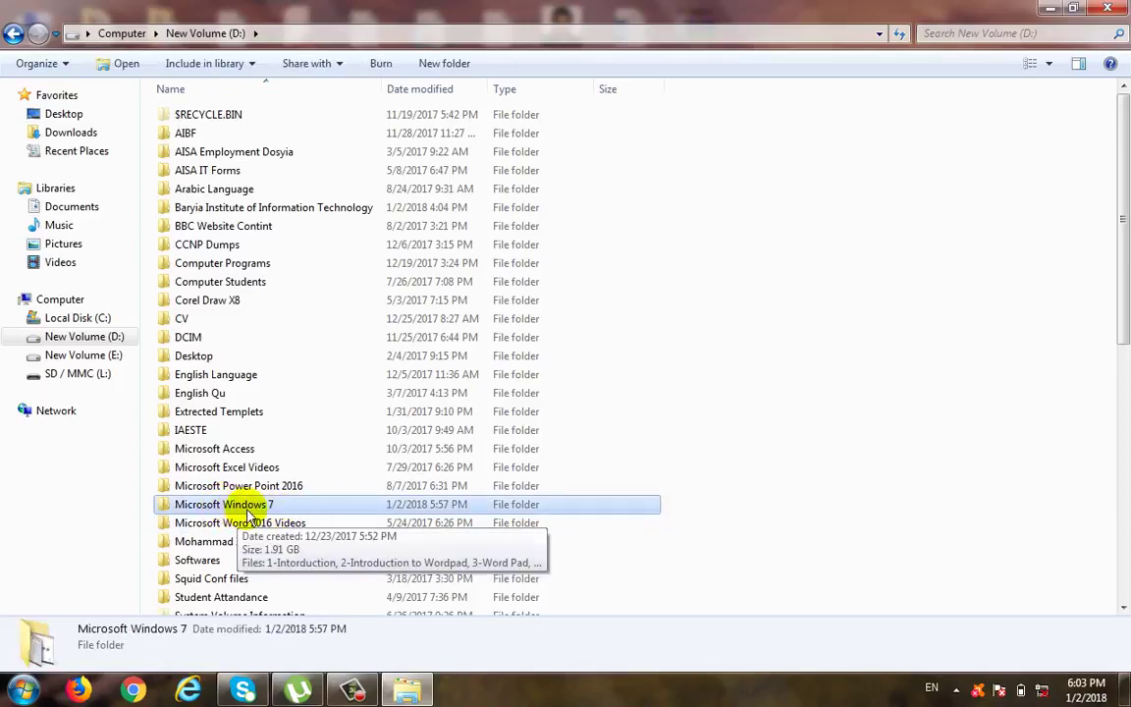
right_click(254, 515)
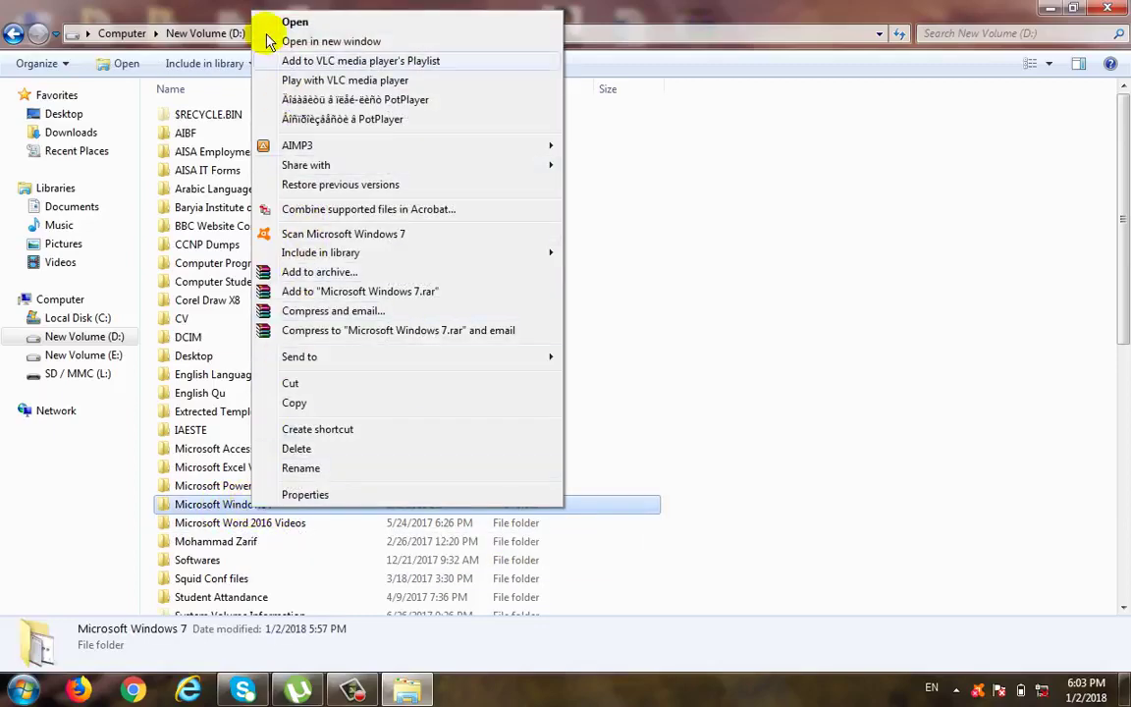
click(210, 508)
double_click(210, 507)
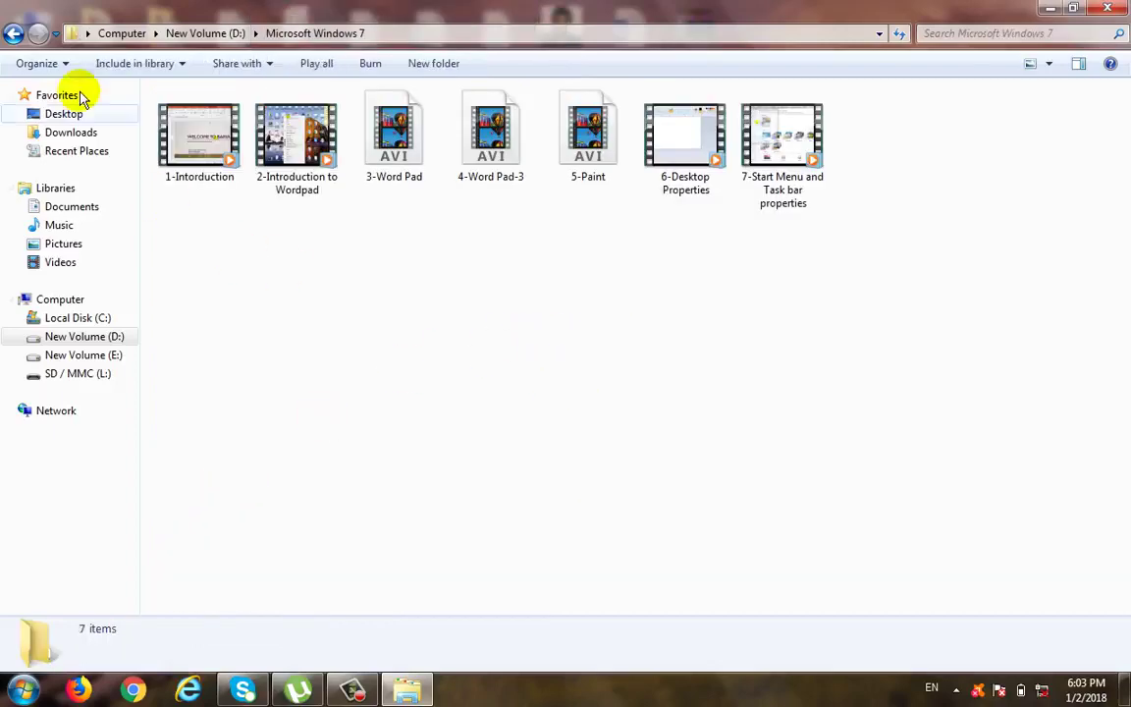
click(13, 33)
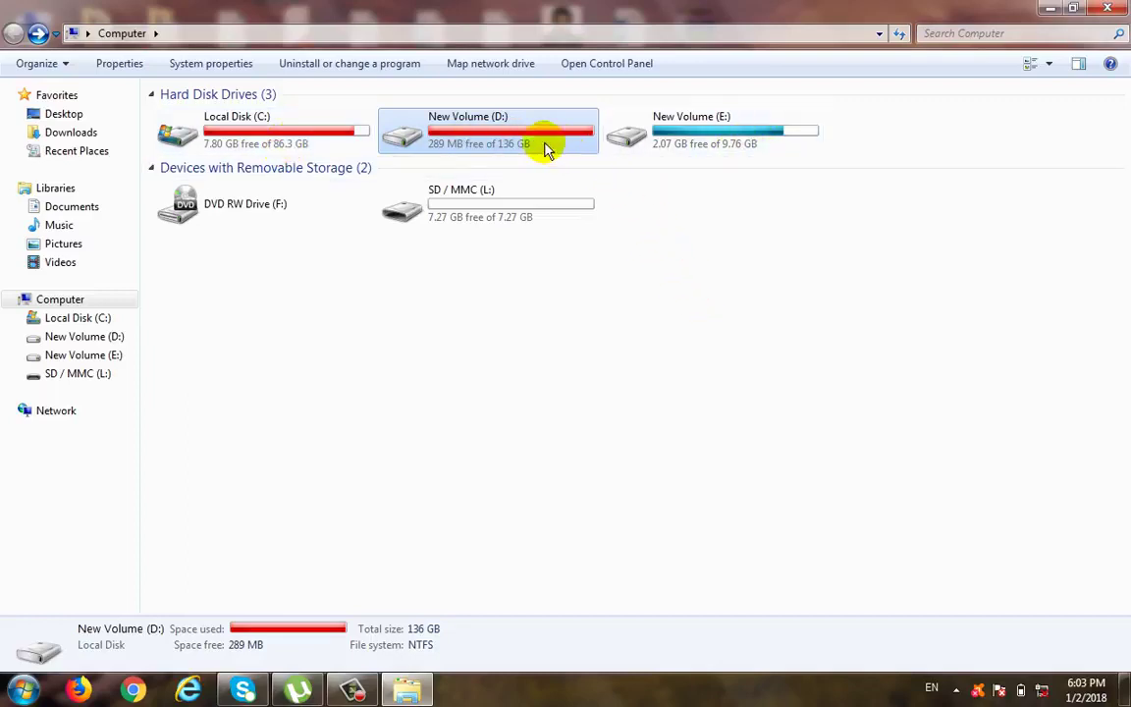
Reopen New Volume (D:) to view its folder list, dismissing any prompt and returning to the drive list each time.
double_click(497, 138)
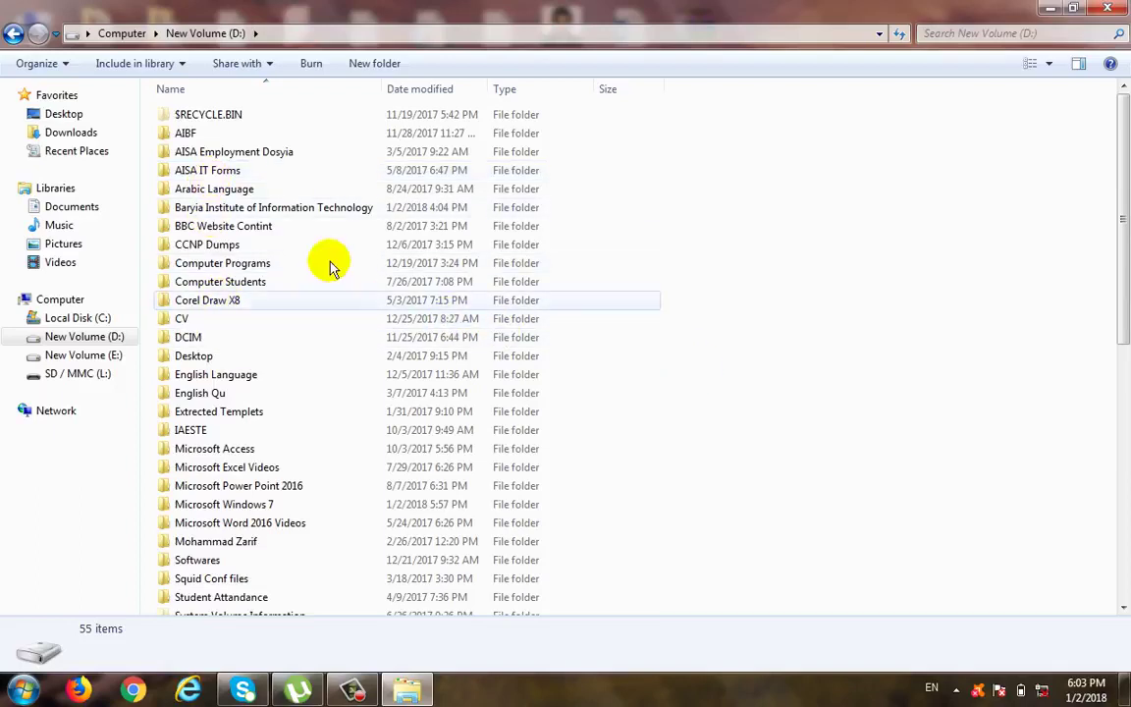
mouse_move(206, 271)
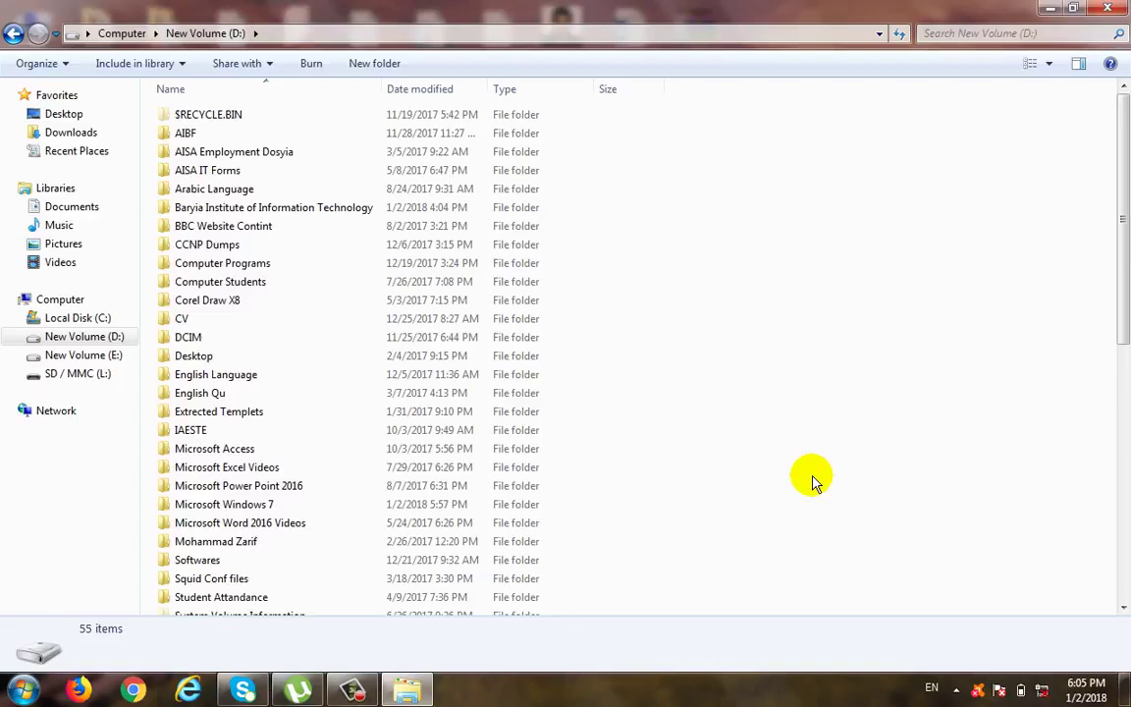
click(13, 34)
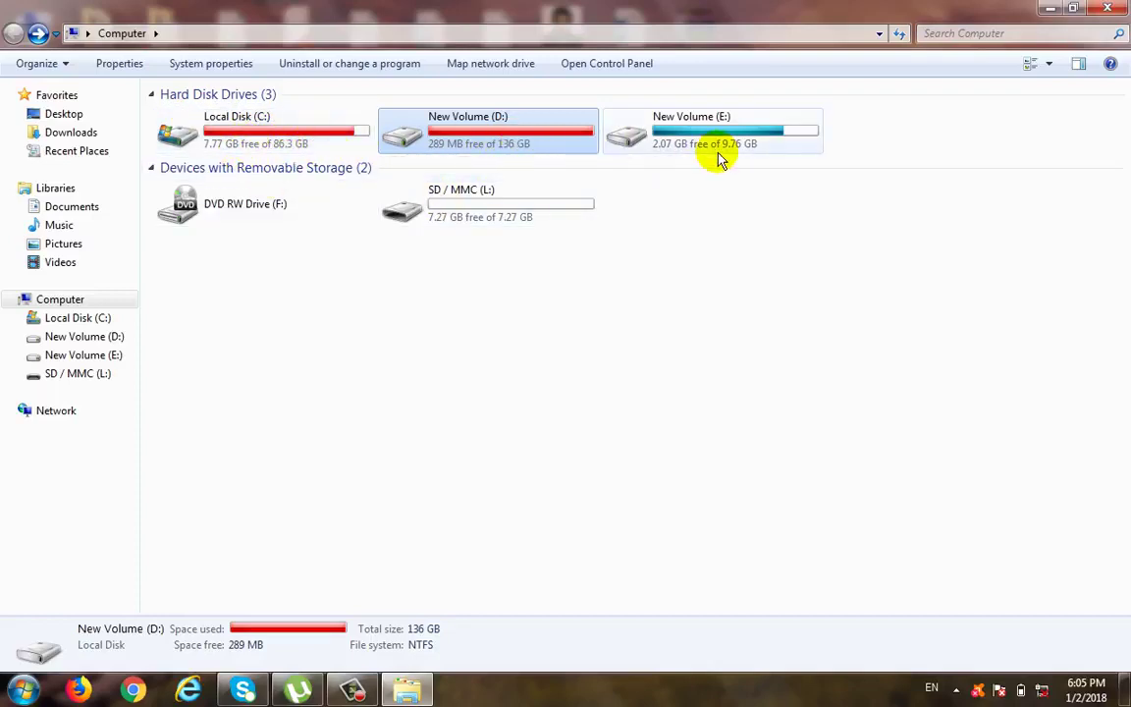
double_click(498, 126)
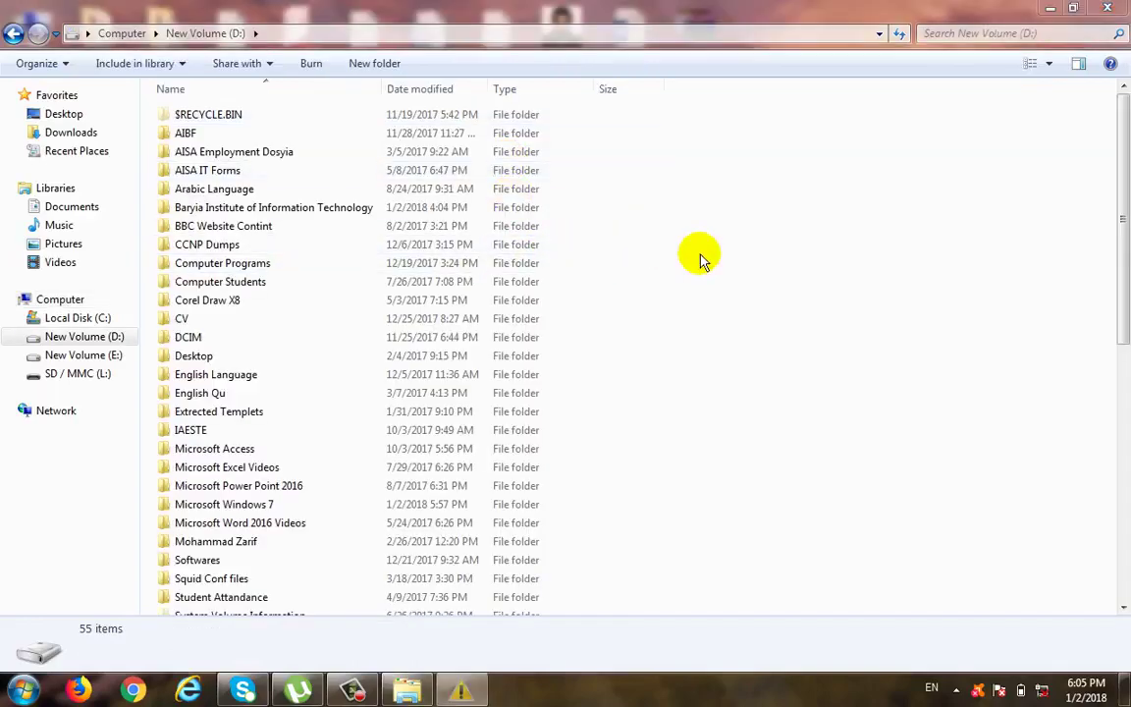
click(777, 156)
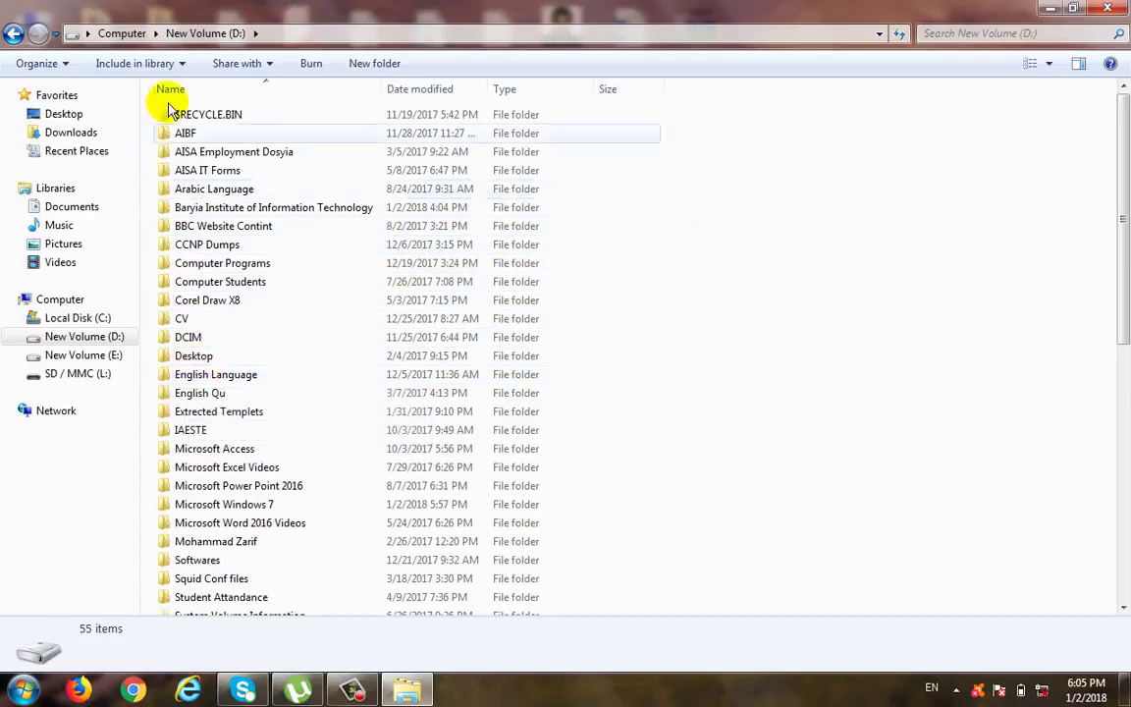
click(14, 34)
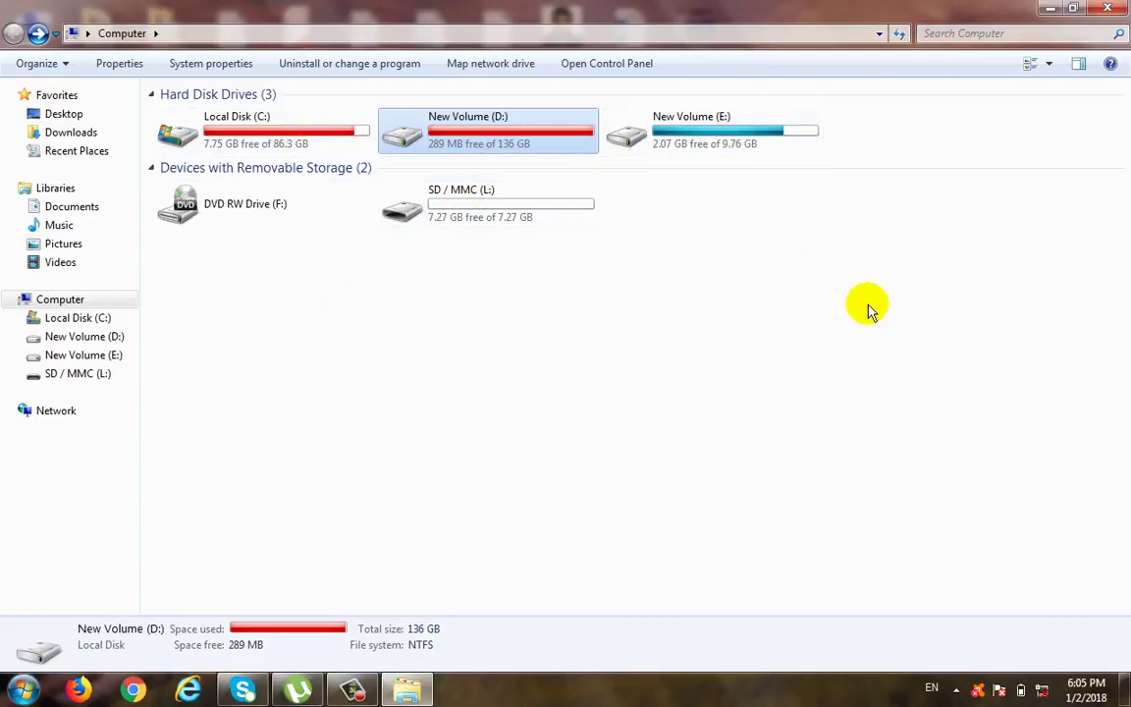
In New Volume (D:), examine the commands for the Computer Students folder and the item types that can be created on the drive.
double_click(532, 119)
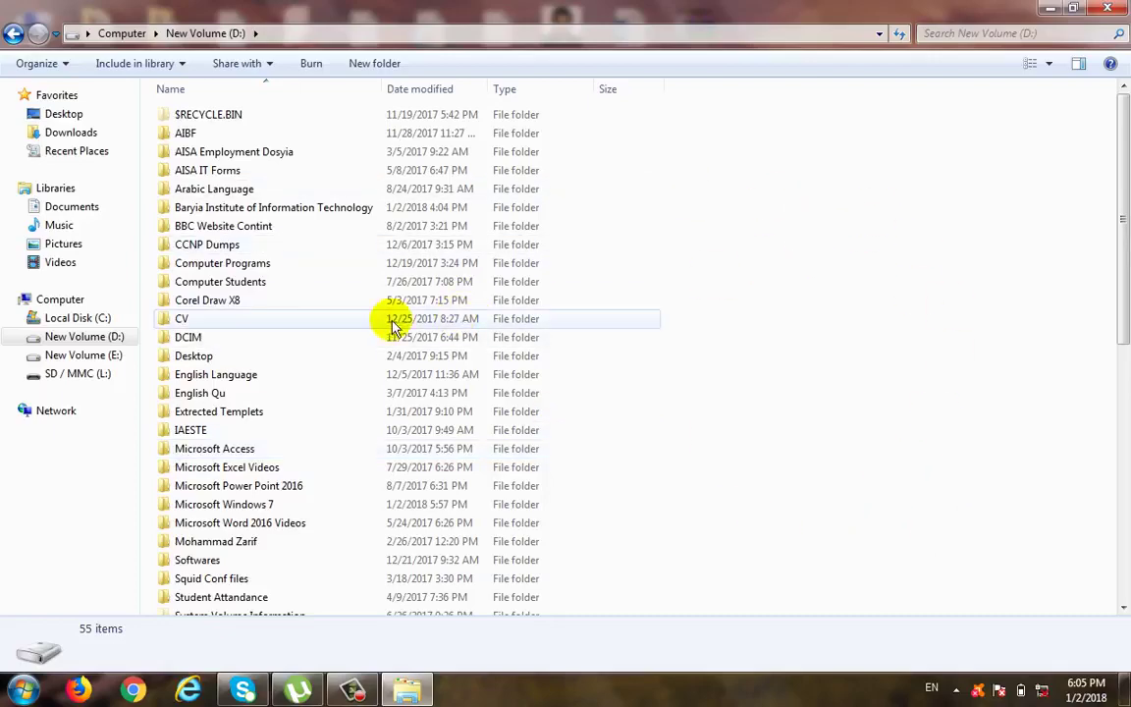
click(180, 288)
right_click(180, 290)
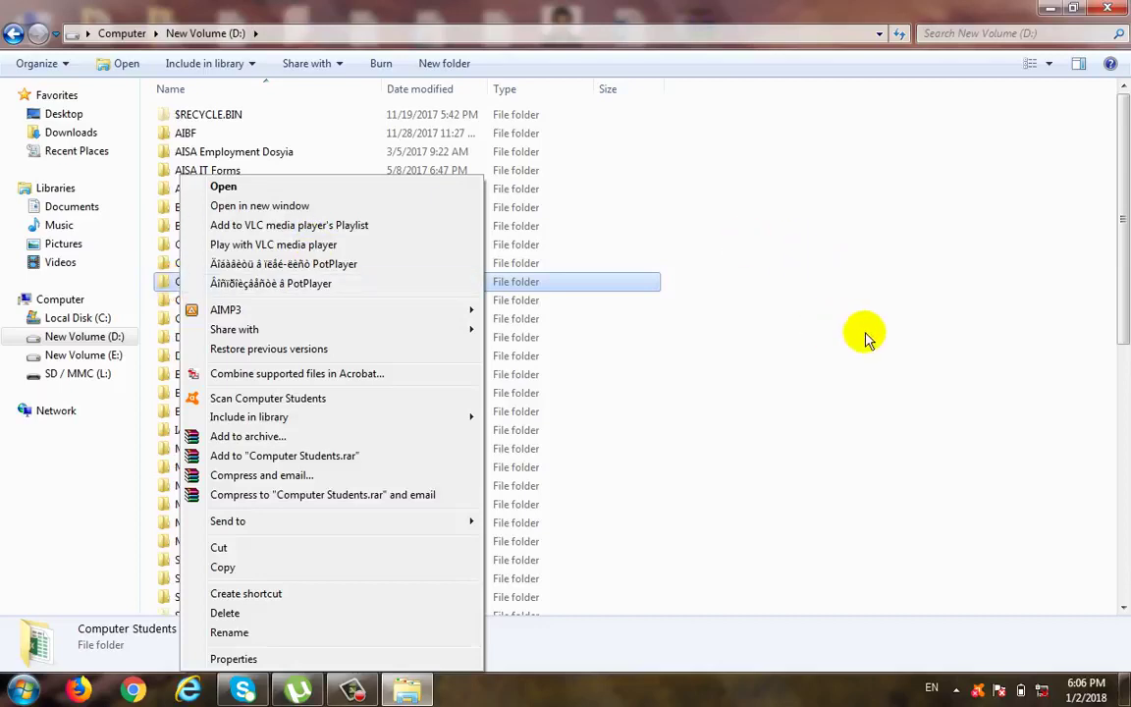
click(707, 231)
right_click(832, 293)
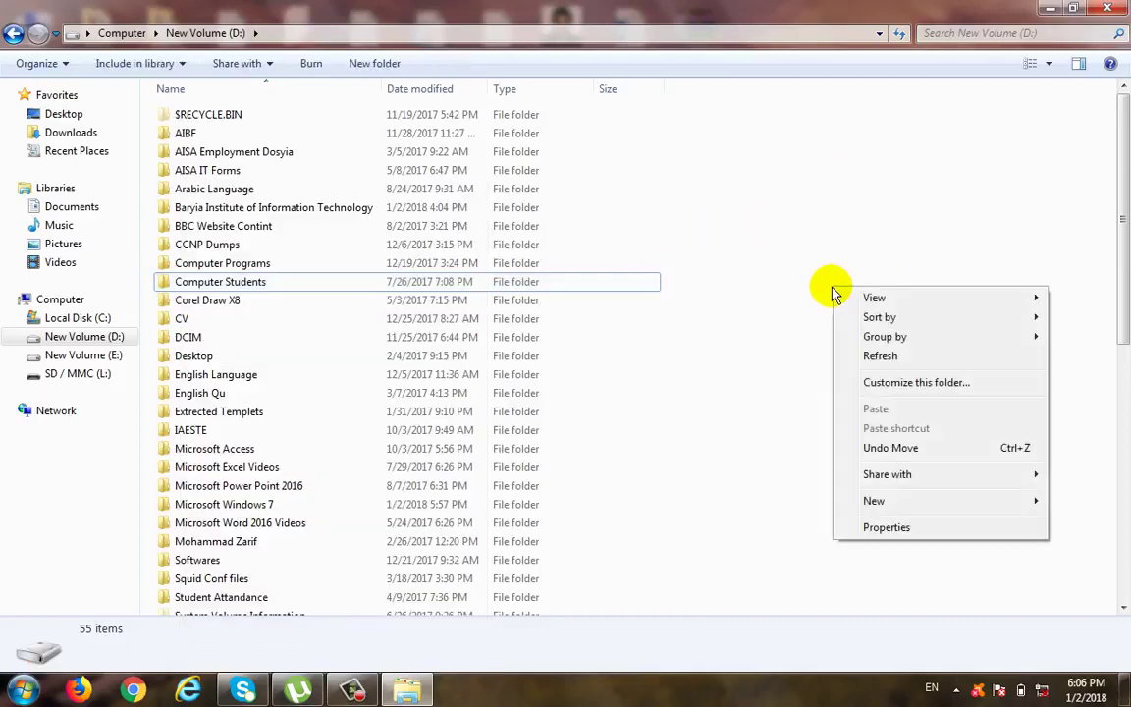
mouse_move(897, 509)
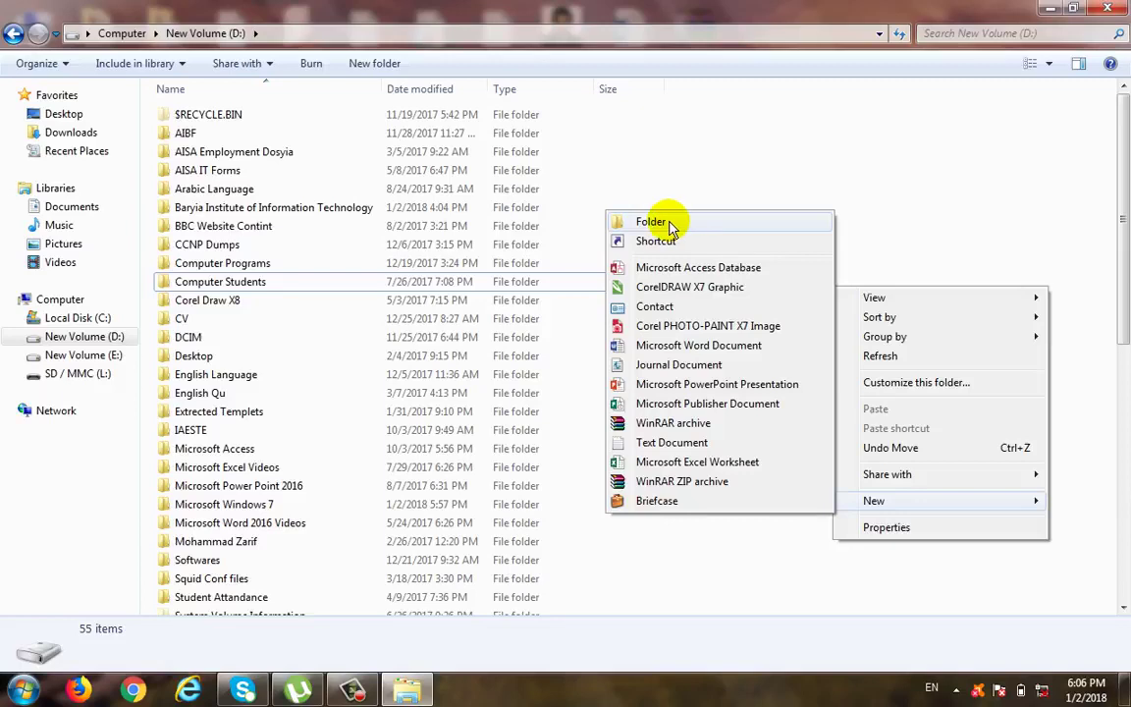
click(720, 182)
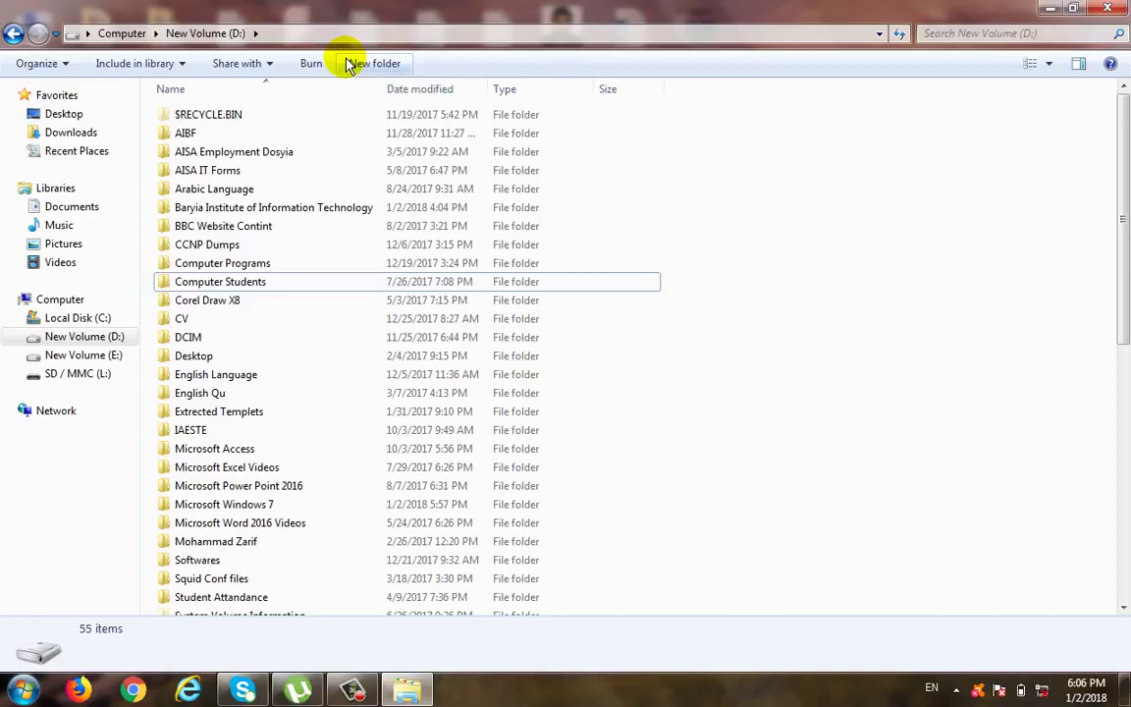
Create a new folder named My Windows Program Files in New Volume (D:).
click(346, 64)
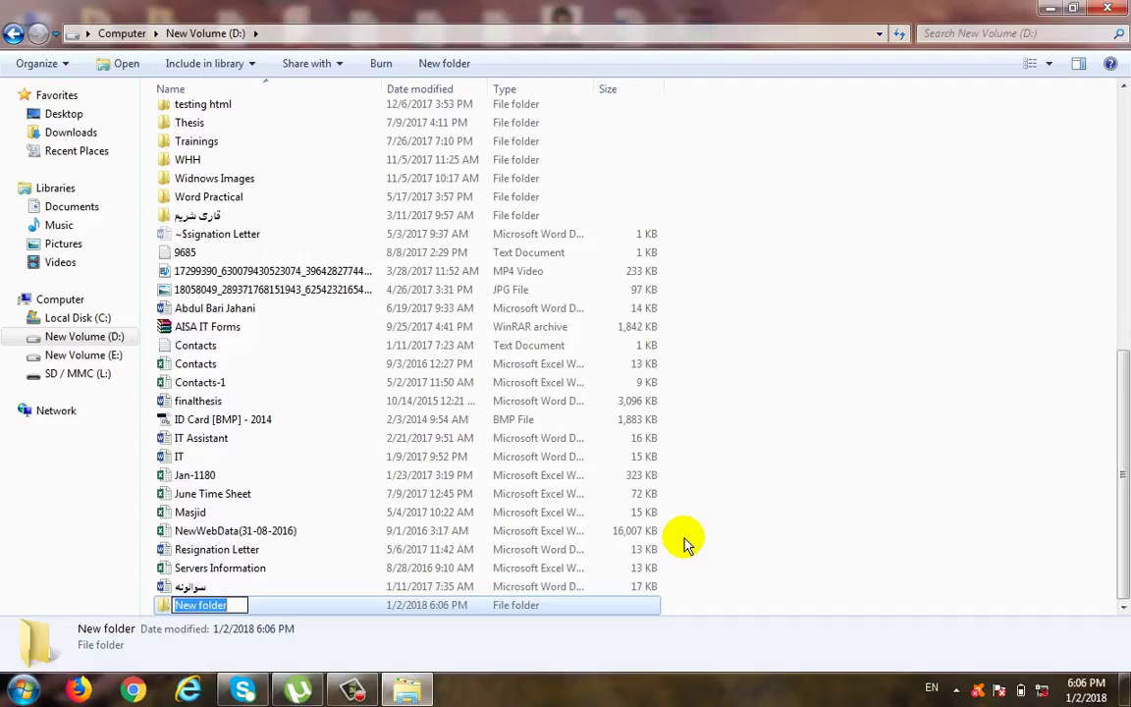
text(My Windows )
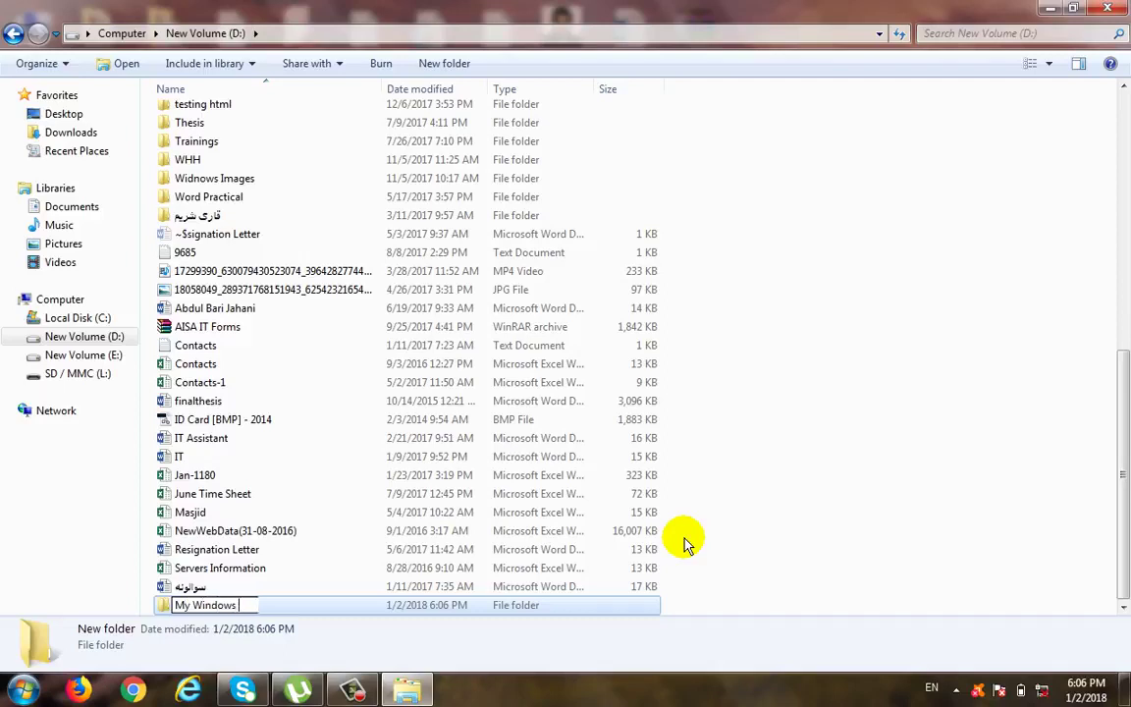
text(Program File)
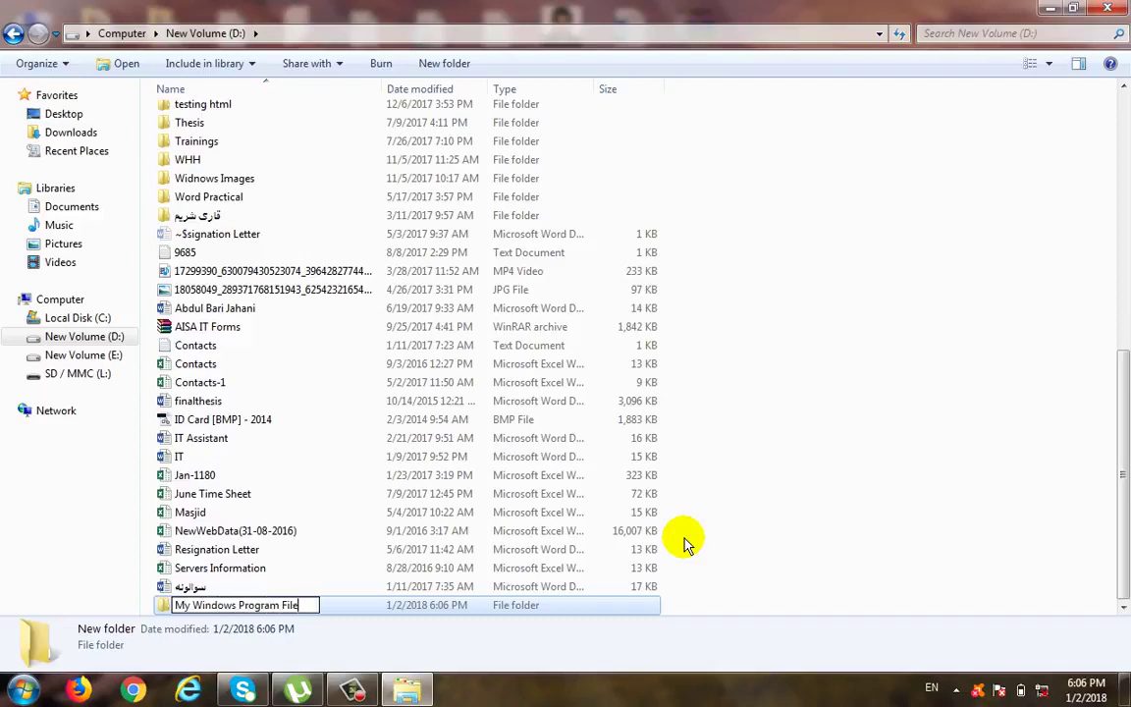
text(s)
key(Return)
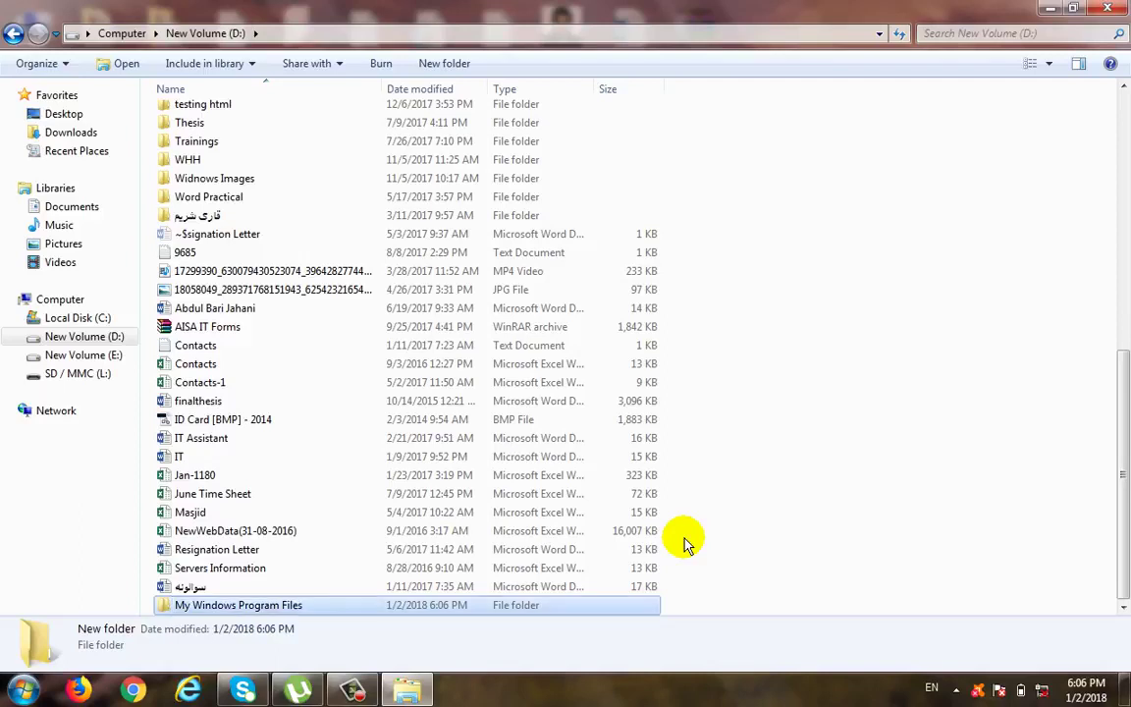
click(733, 517)
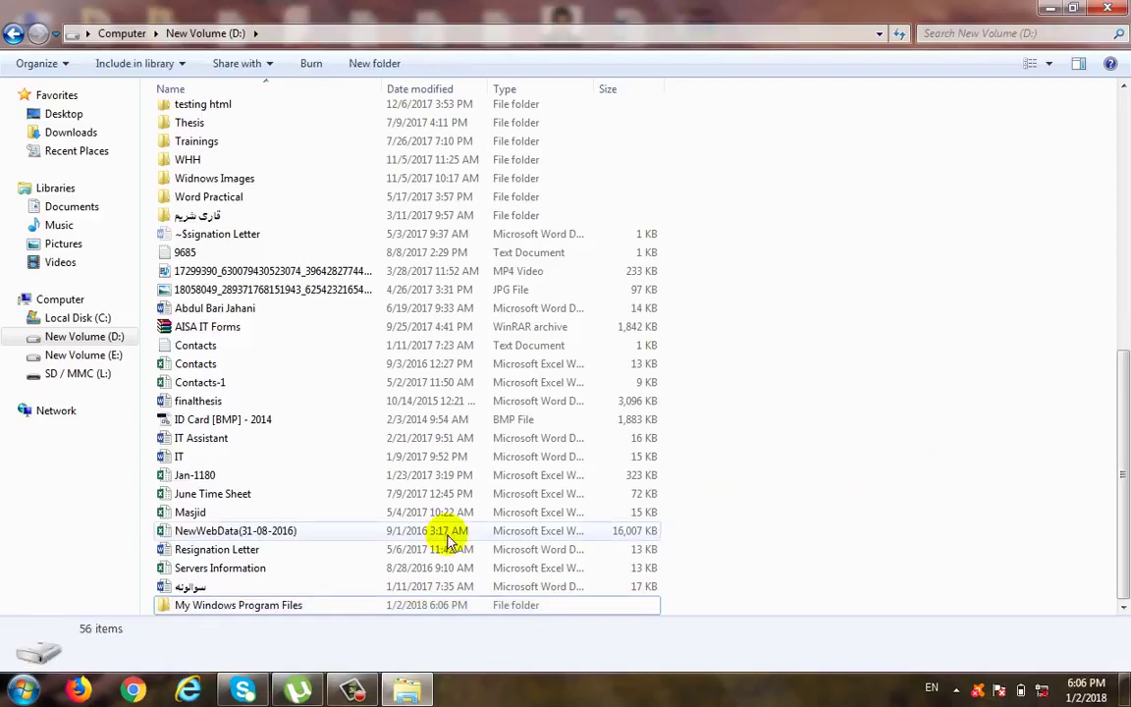
Open the My Windows Program Files folder and examine the item types that can be created inside it.
double_click(263, 603)
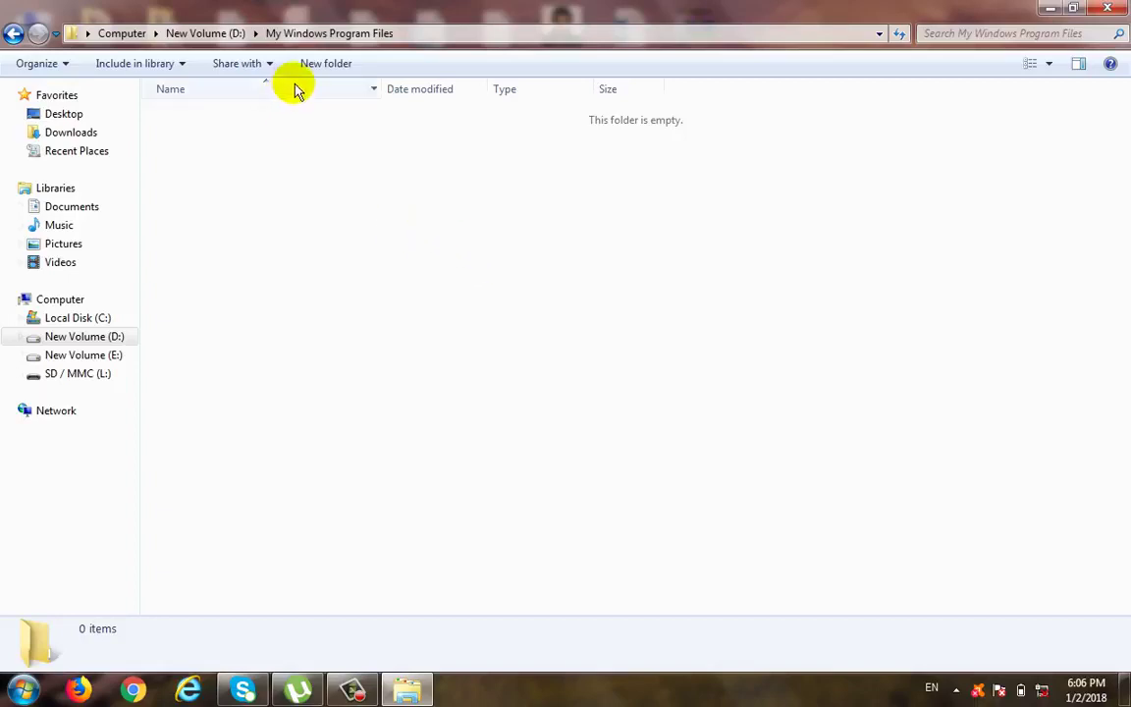
right_click(639, 274)
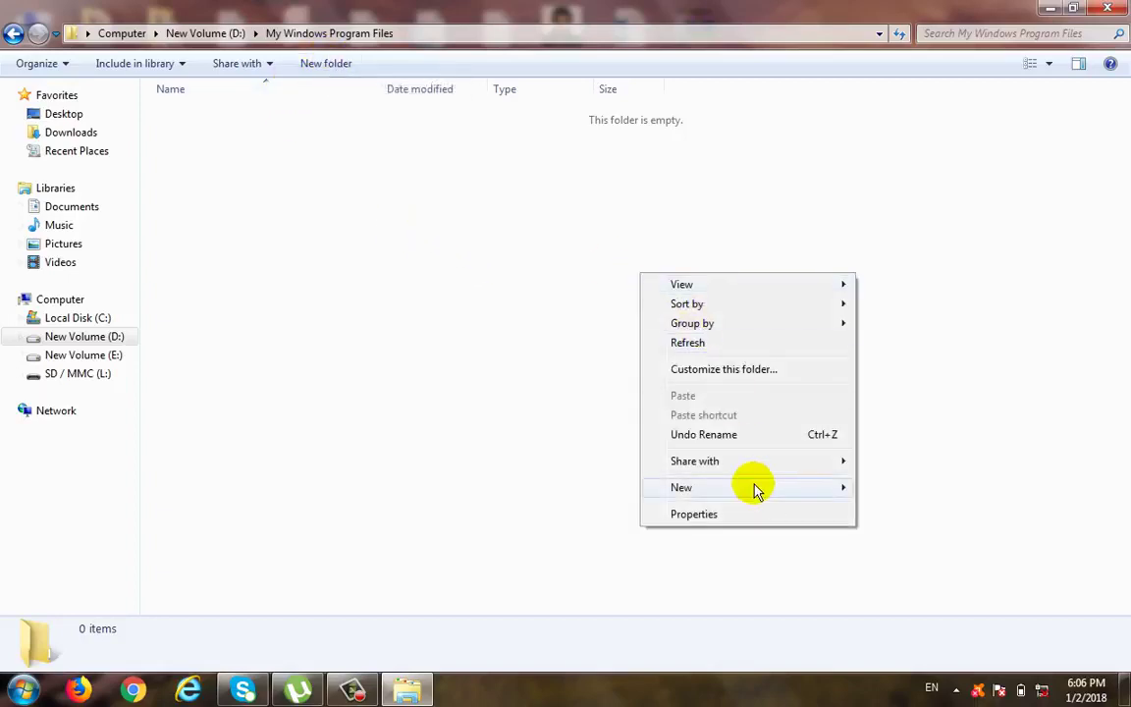
mouse_move(757, 487)
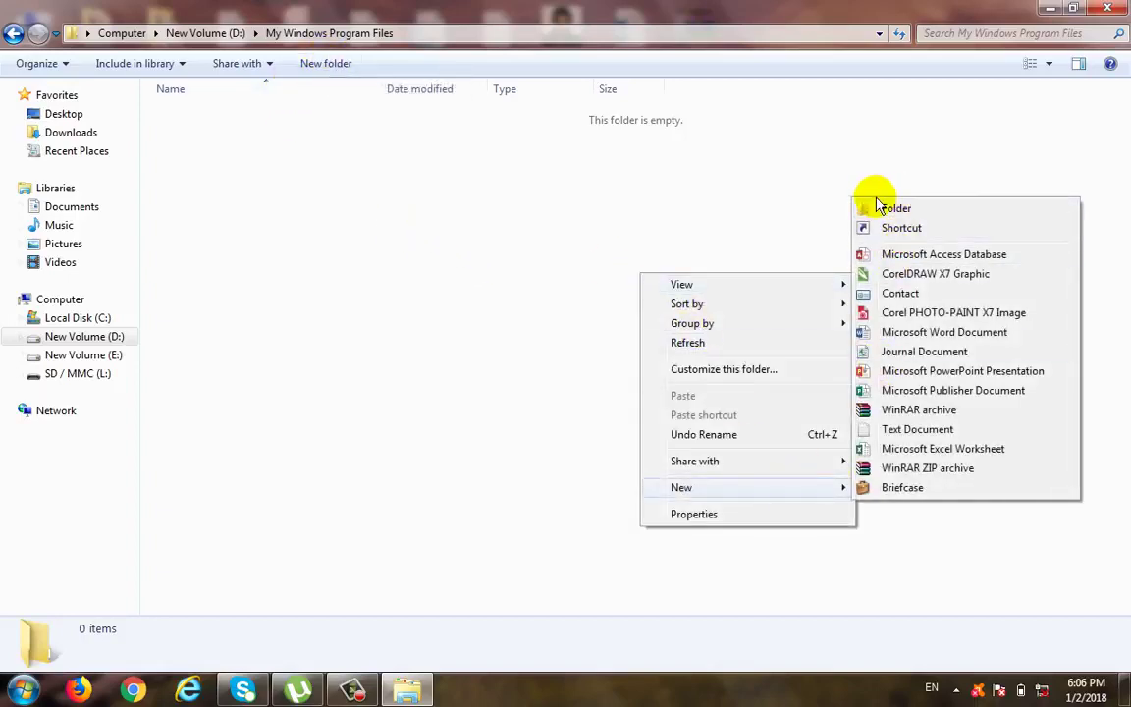
right_click(535, 210)
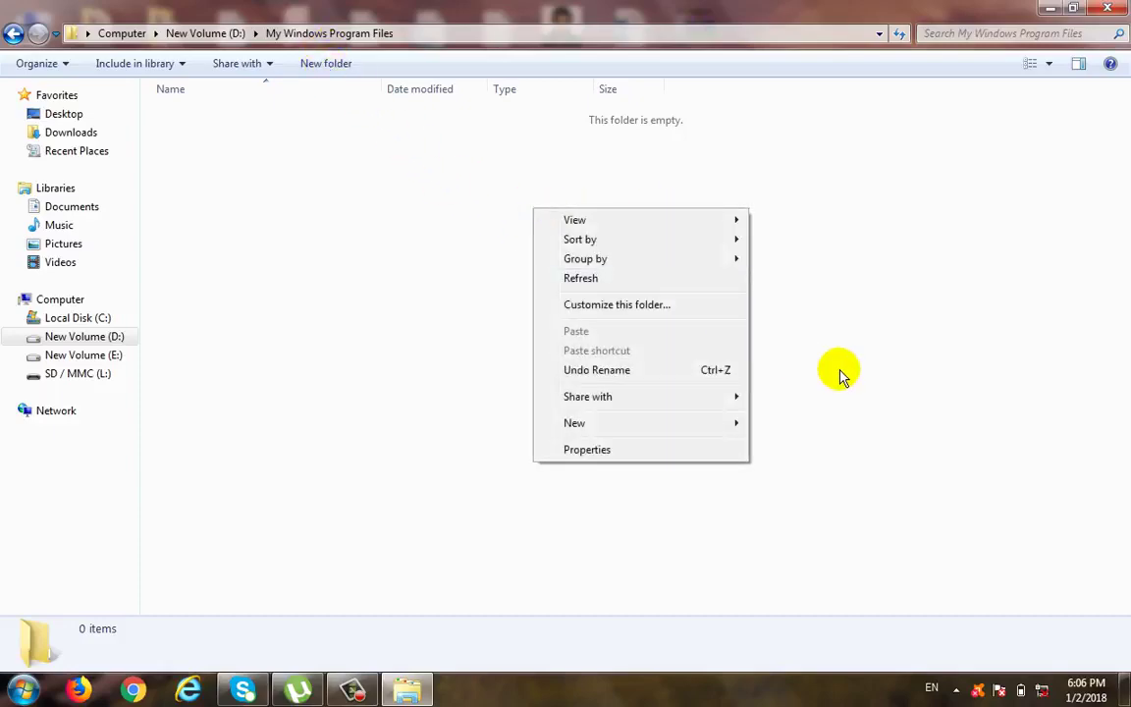
Show the desktop and examine the item types that can be created there, without creating anything.
key(super+d)
click(858, 164)
right_click(864, 170)
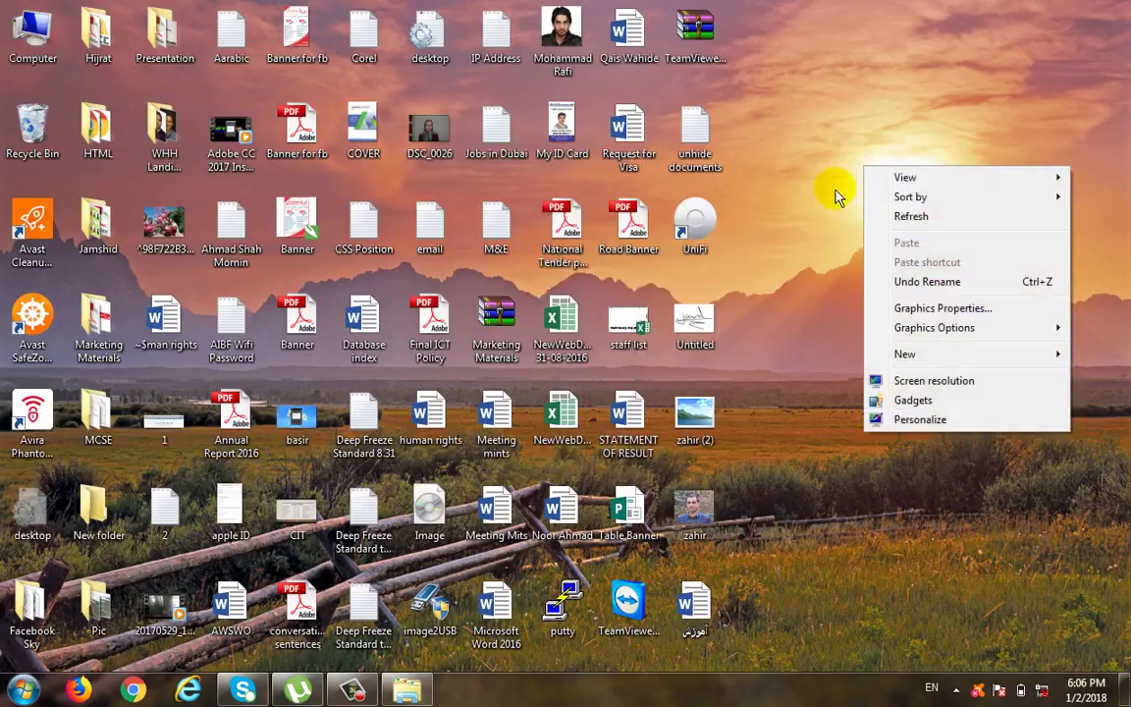
mouse_move(898, 355)
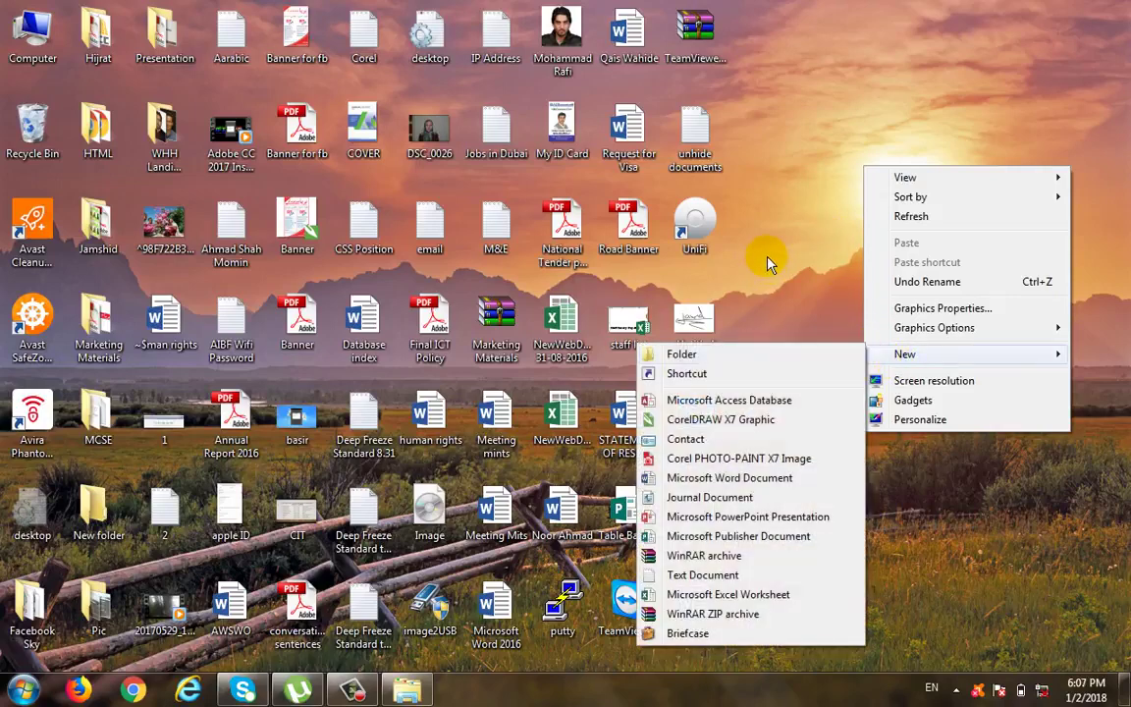
click(813, 396)
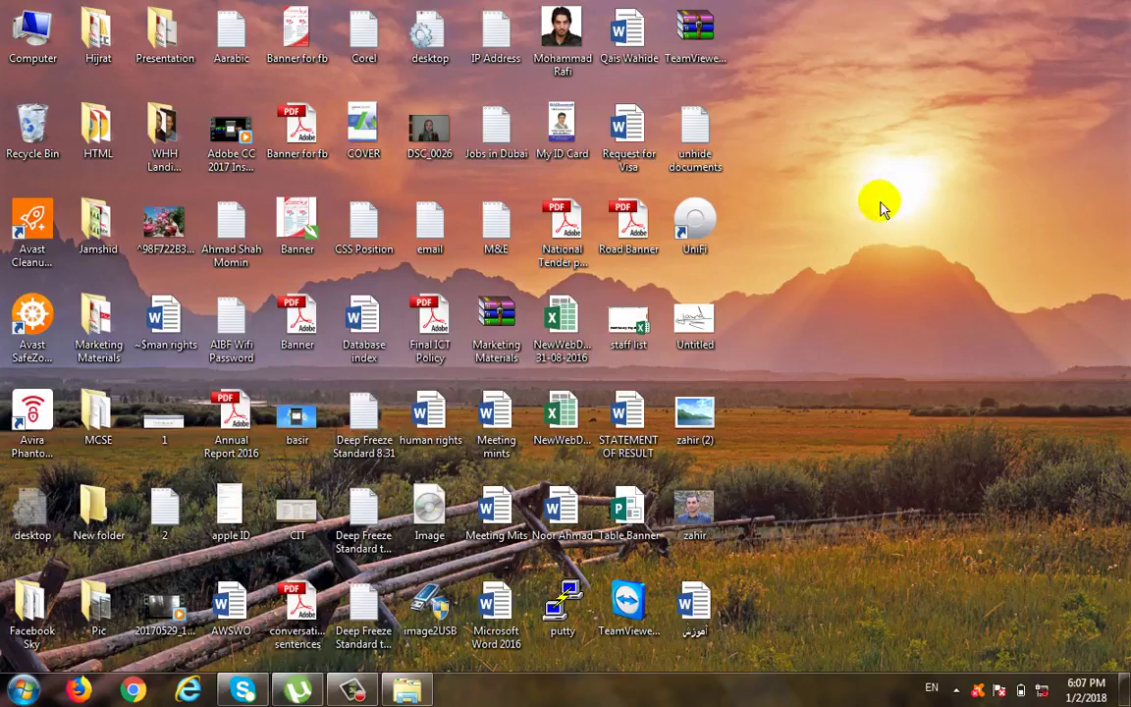
Open Computer from the desktop, look over the Start menu entries, and return to the desktop.
double_click(32, 35)
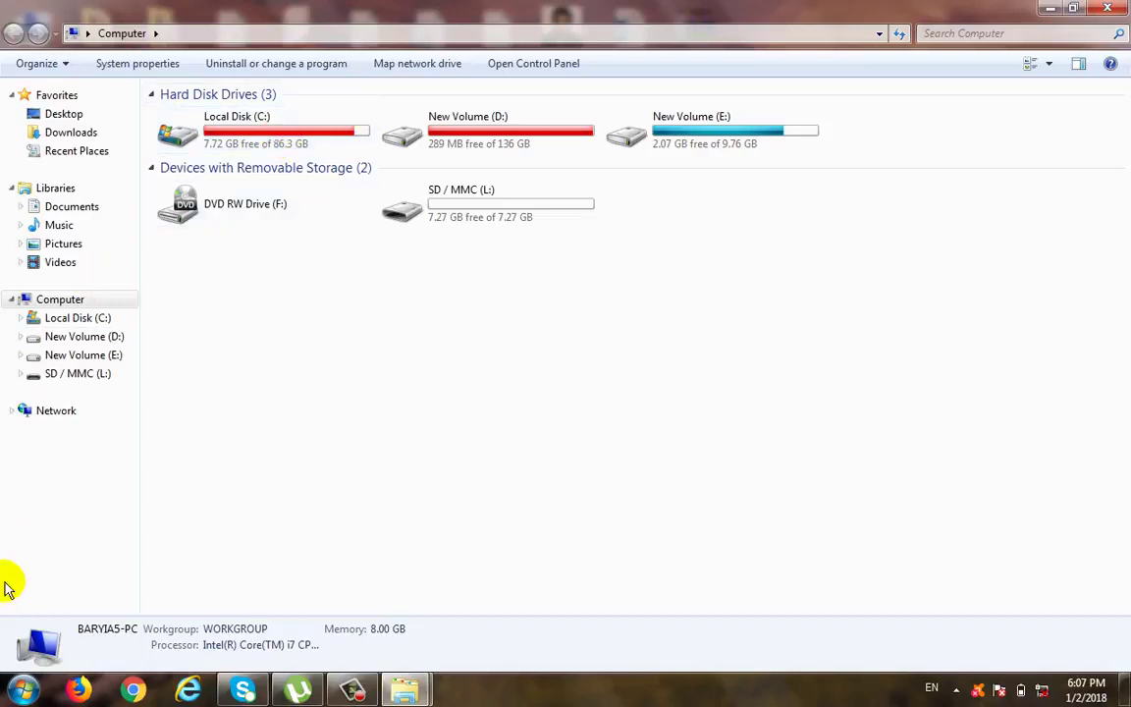
click(21, 690)
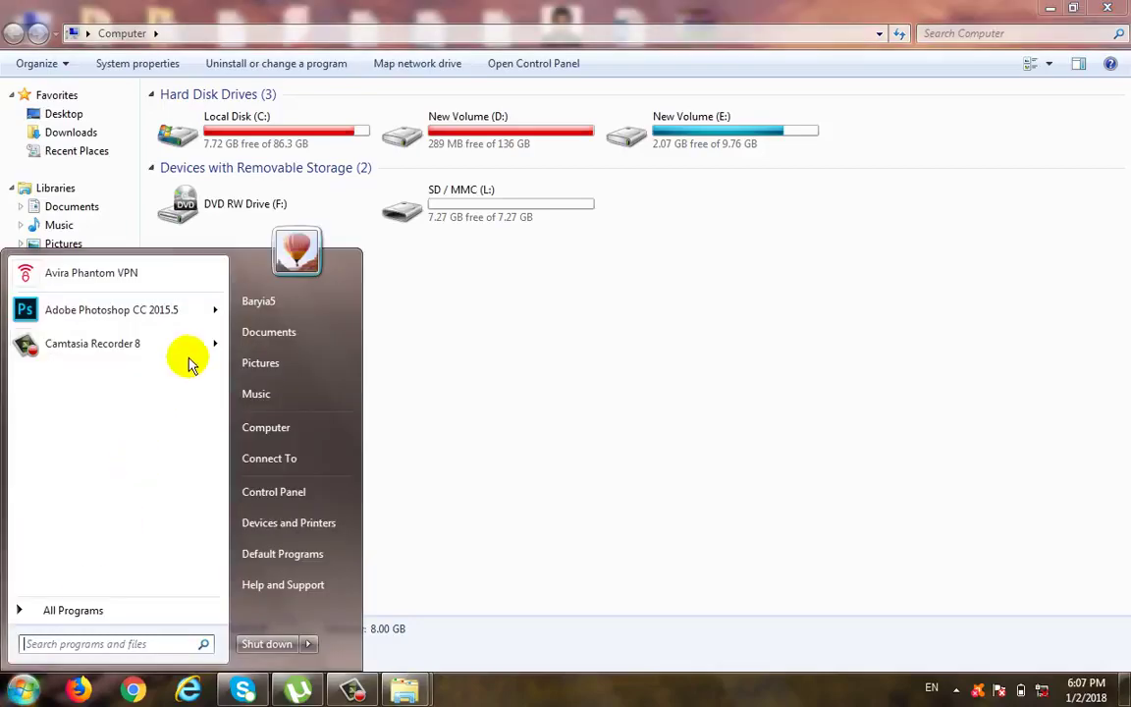
click(312, 336)
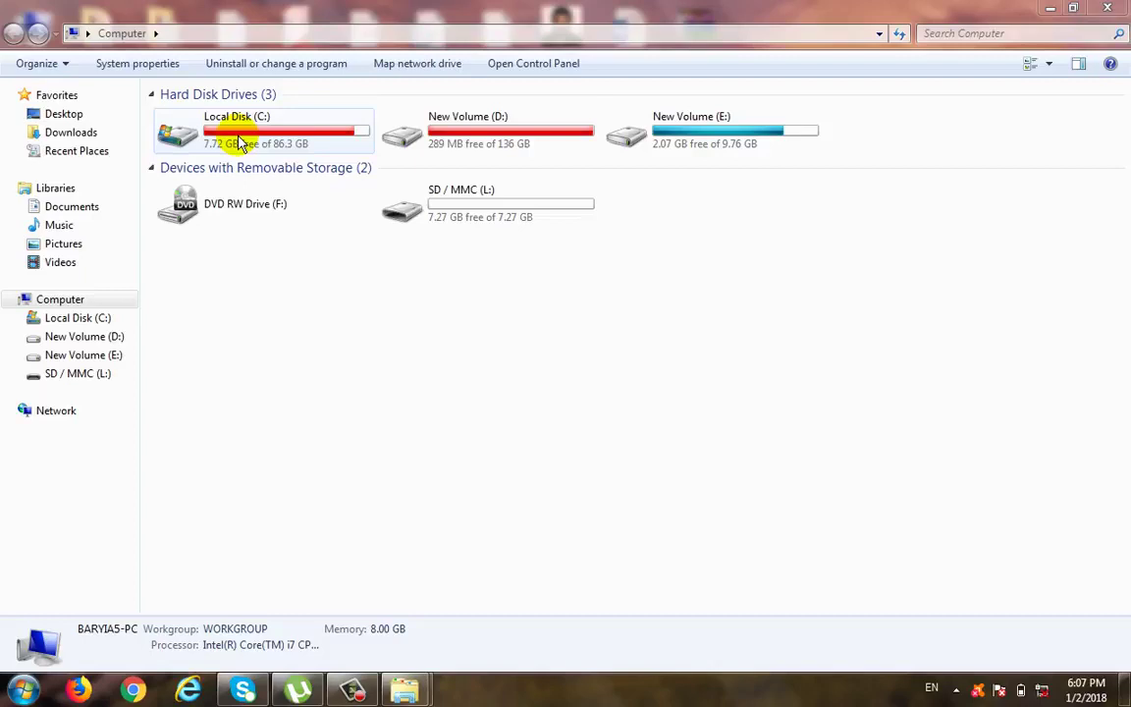
key(super+d)
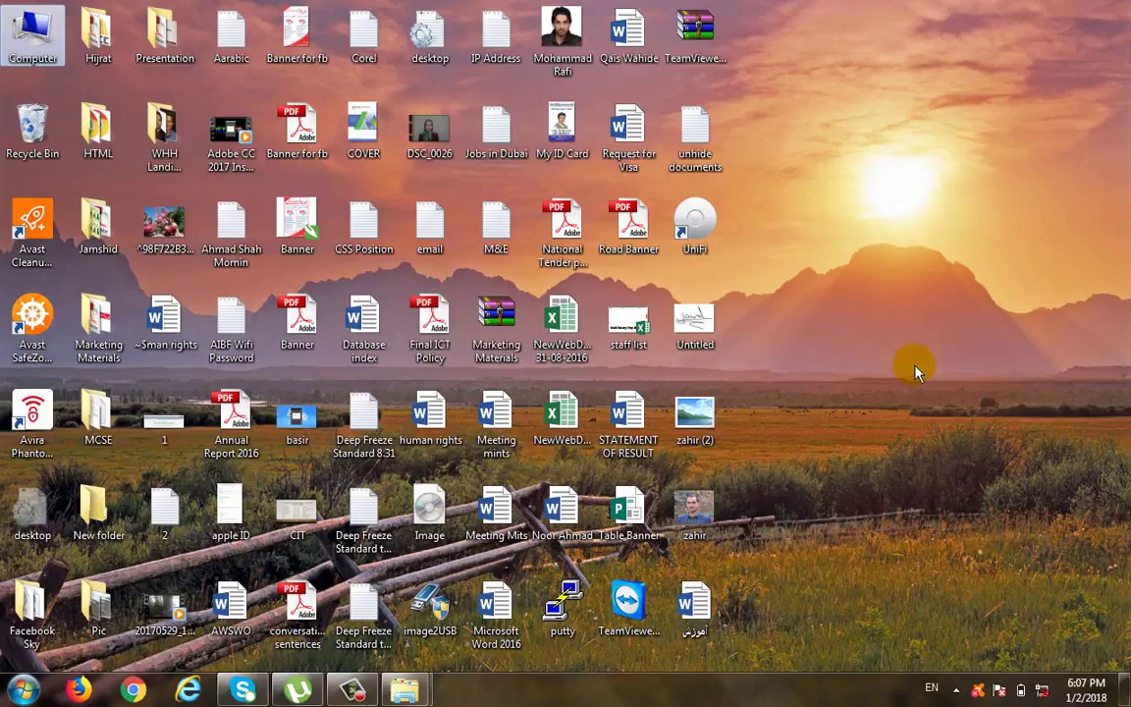
Open Computer through its Start menu entry, maximize the window to view the drives, and return to the desktop.
click(21, 690)
click(295, 435)
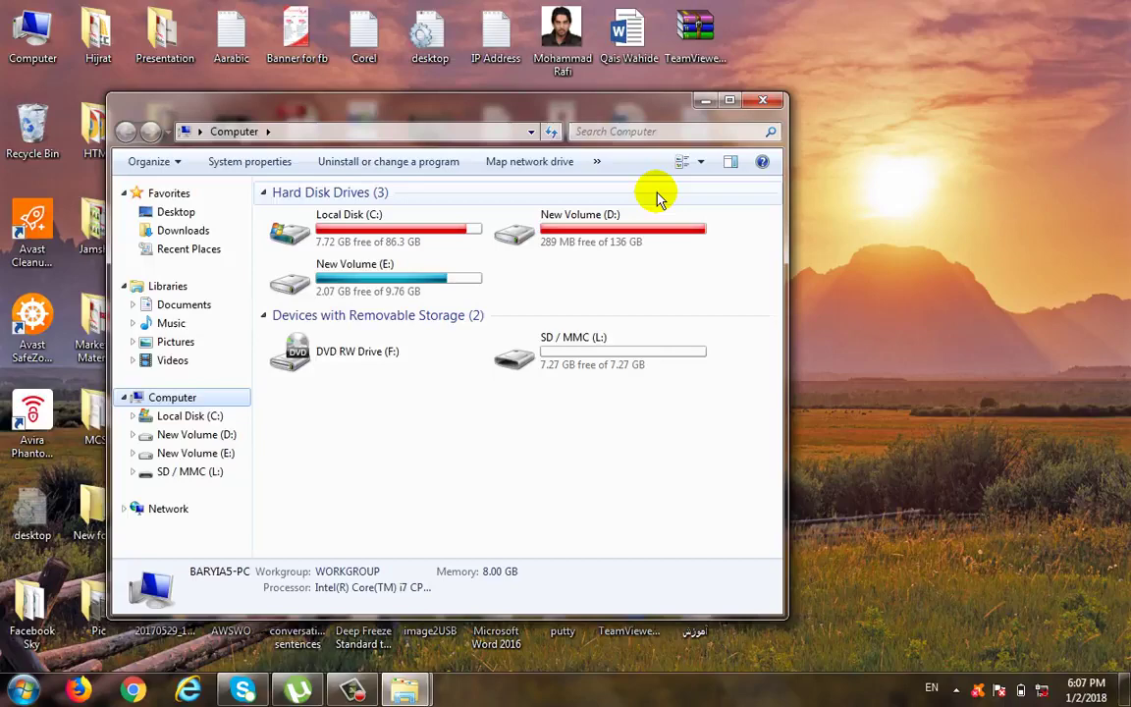
click(730, 100)
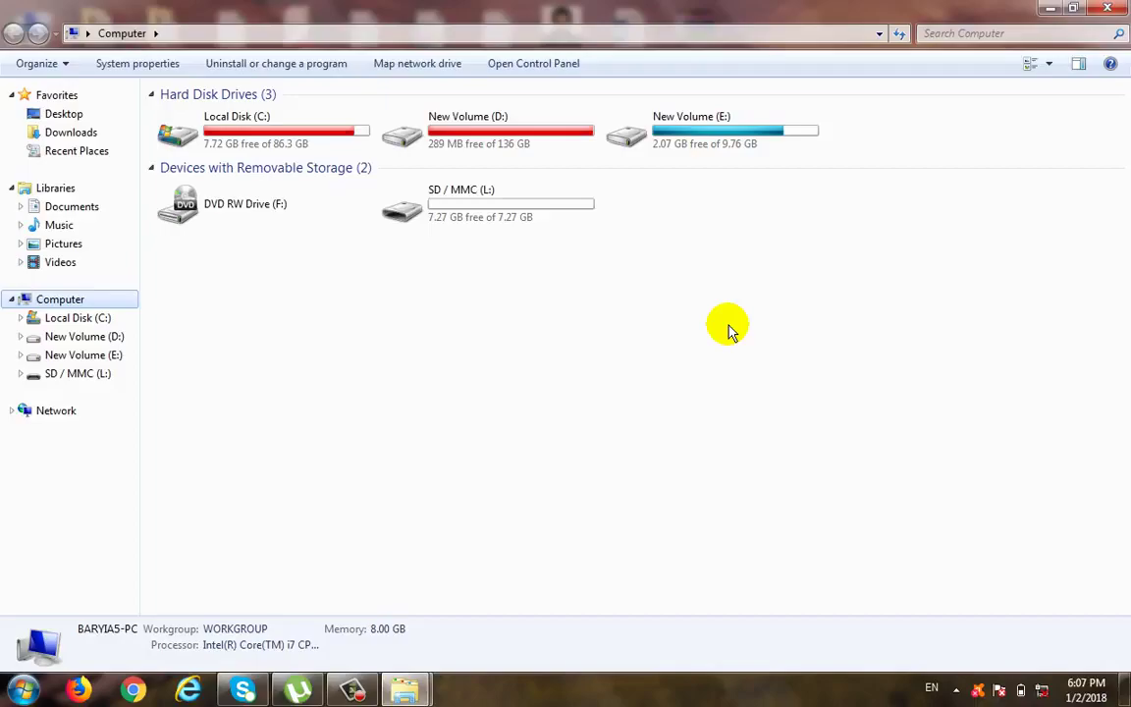
key(super+d)
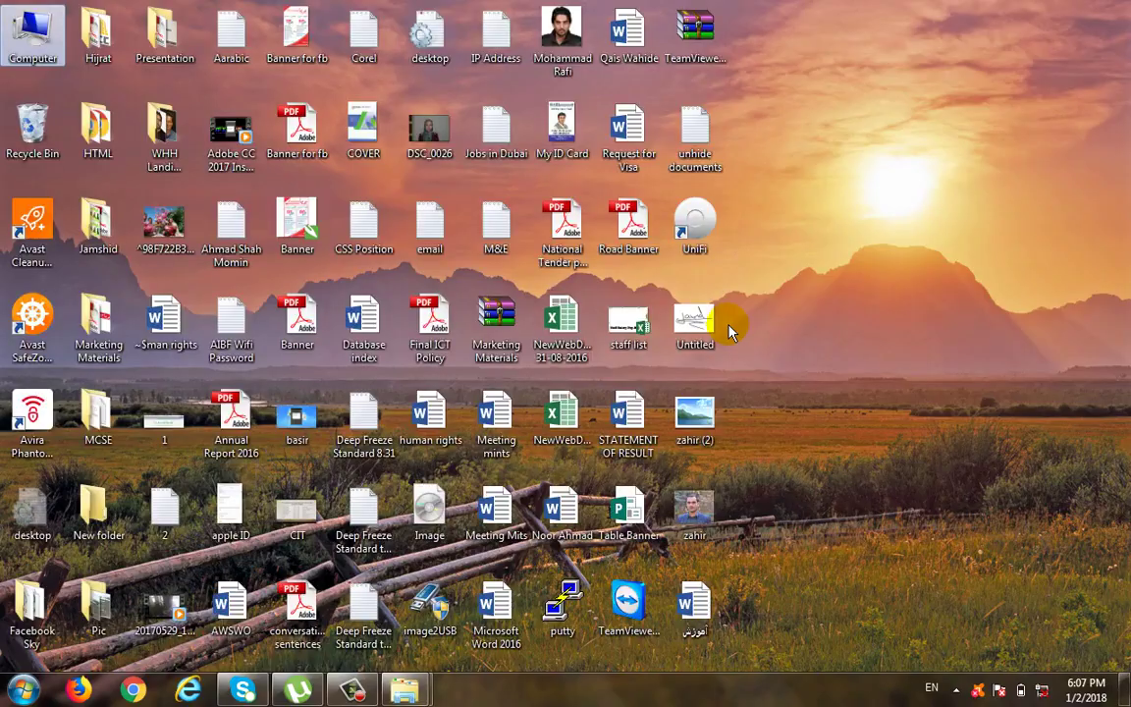
Show the open Computer window, look over the hard disk drives, and return to the desktop.
click(407, 689)
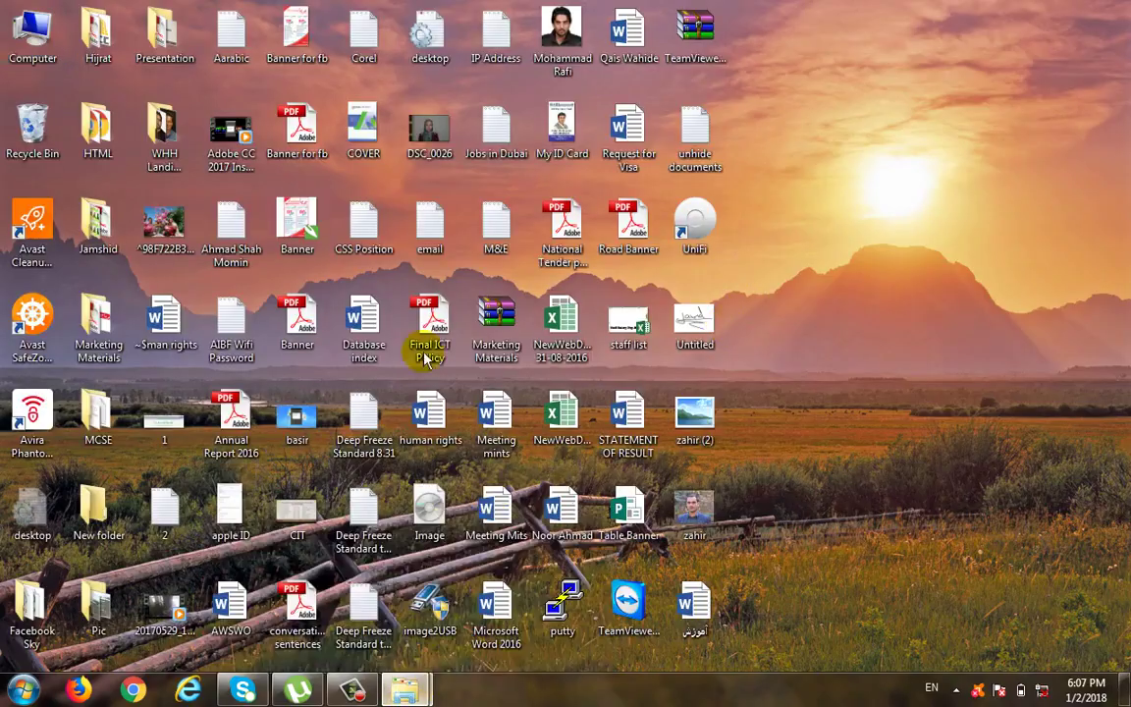
key(super+d)
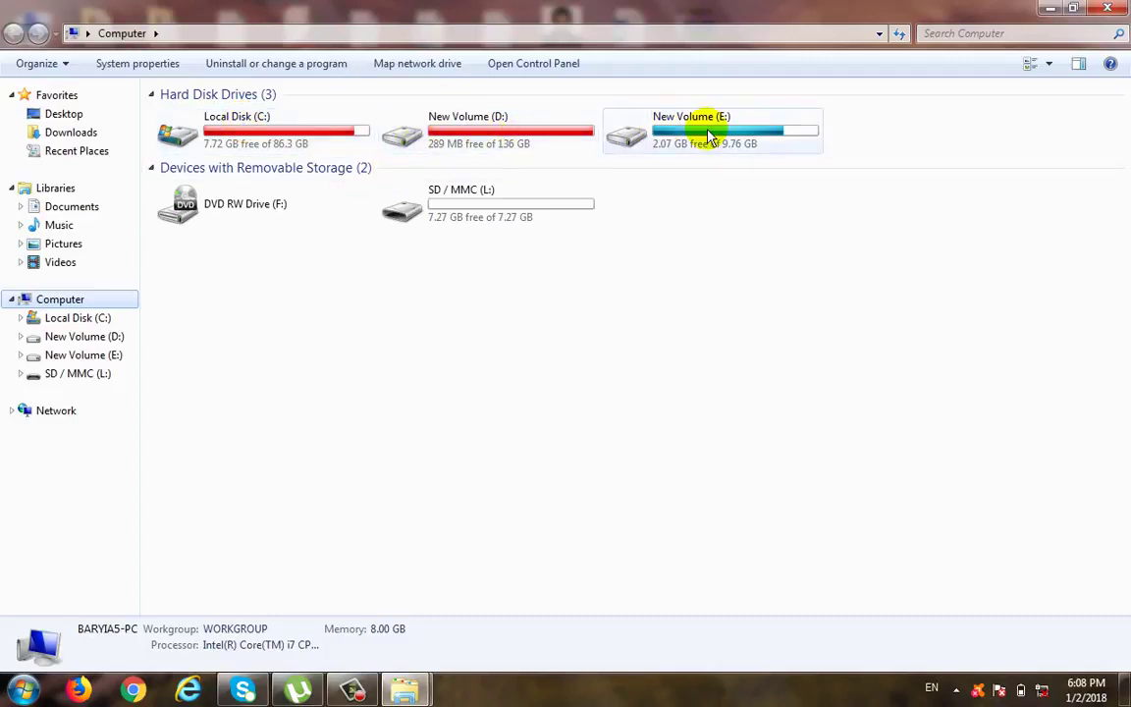
mouse_move(709, 137)
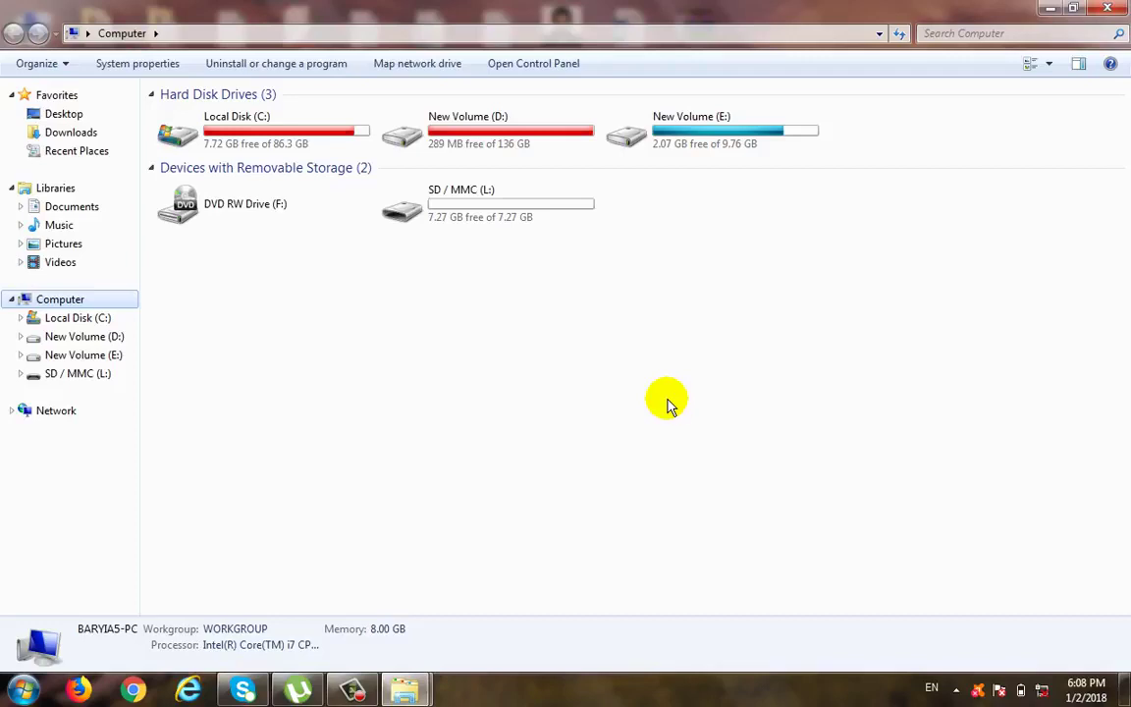
key(super+d)
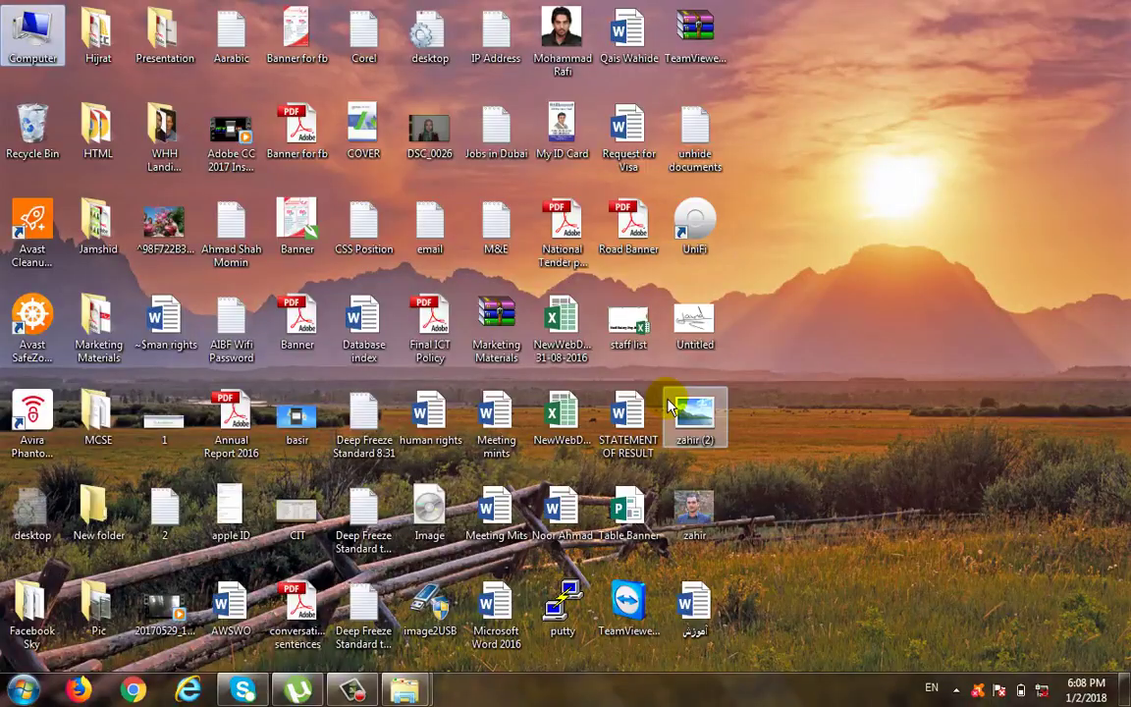
Bring back the Computer window and open the New Volume (D:) drive.
click(425, 693)
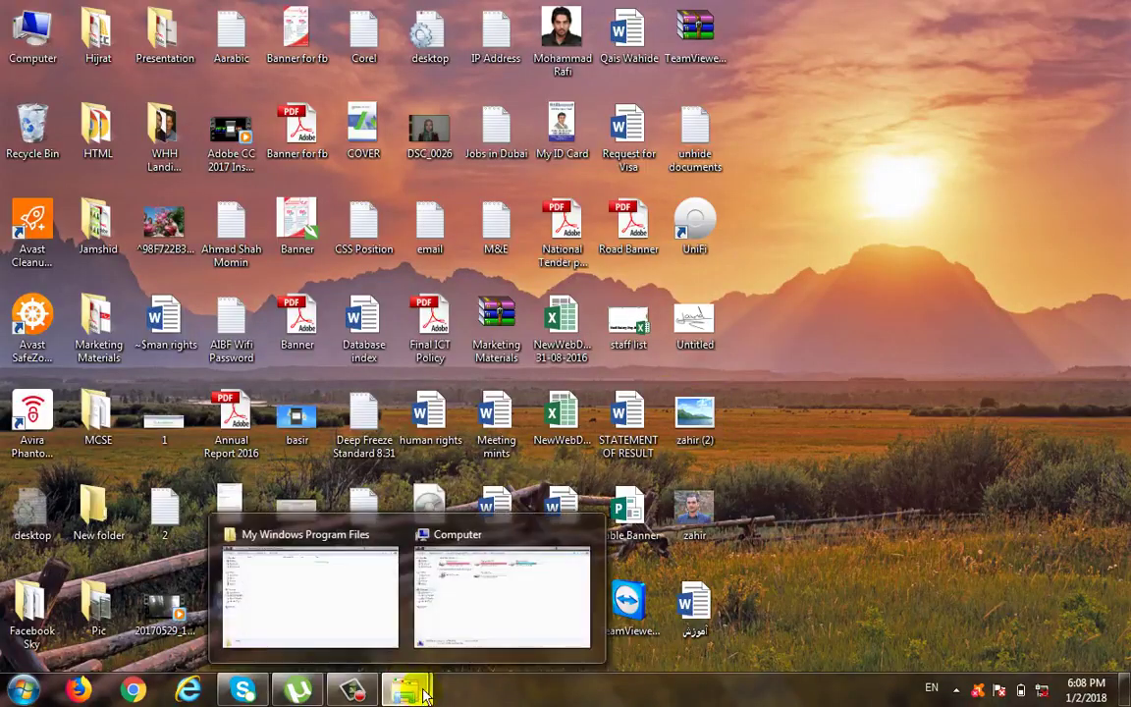
click(469, 617)
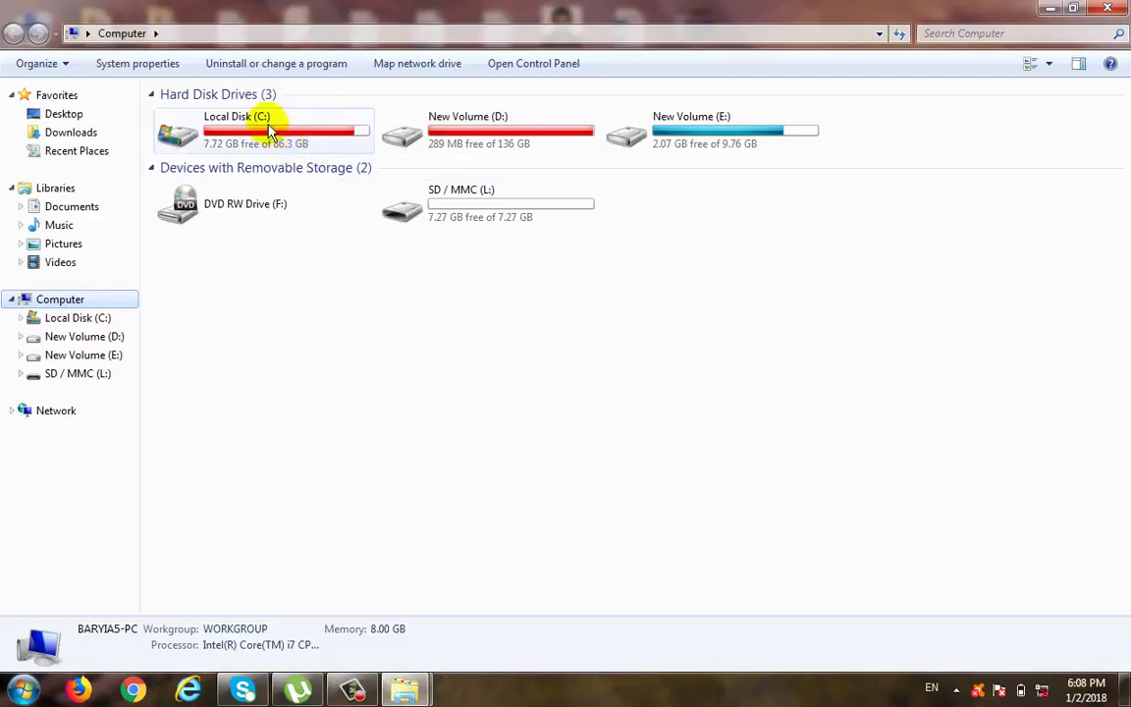
double_click(481, 135)
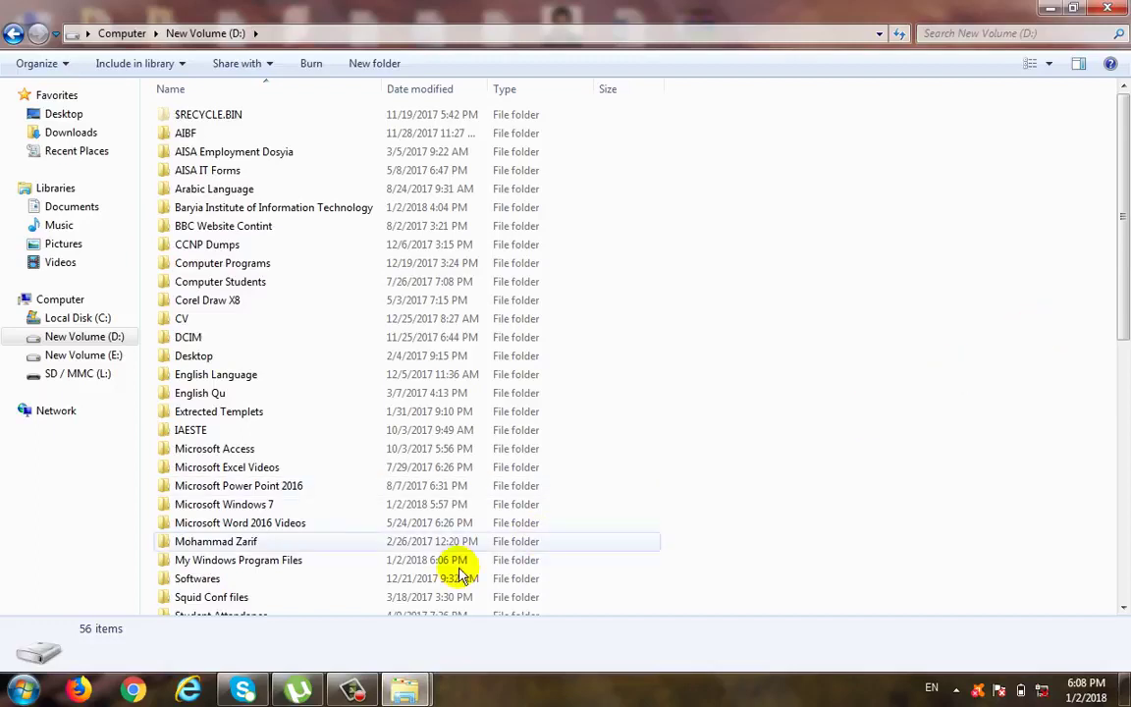
Rename the My Windows Program Files folder on the D: drive as My Windows.
click(253, 573)
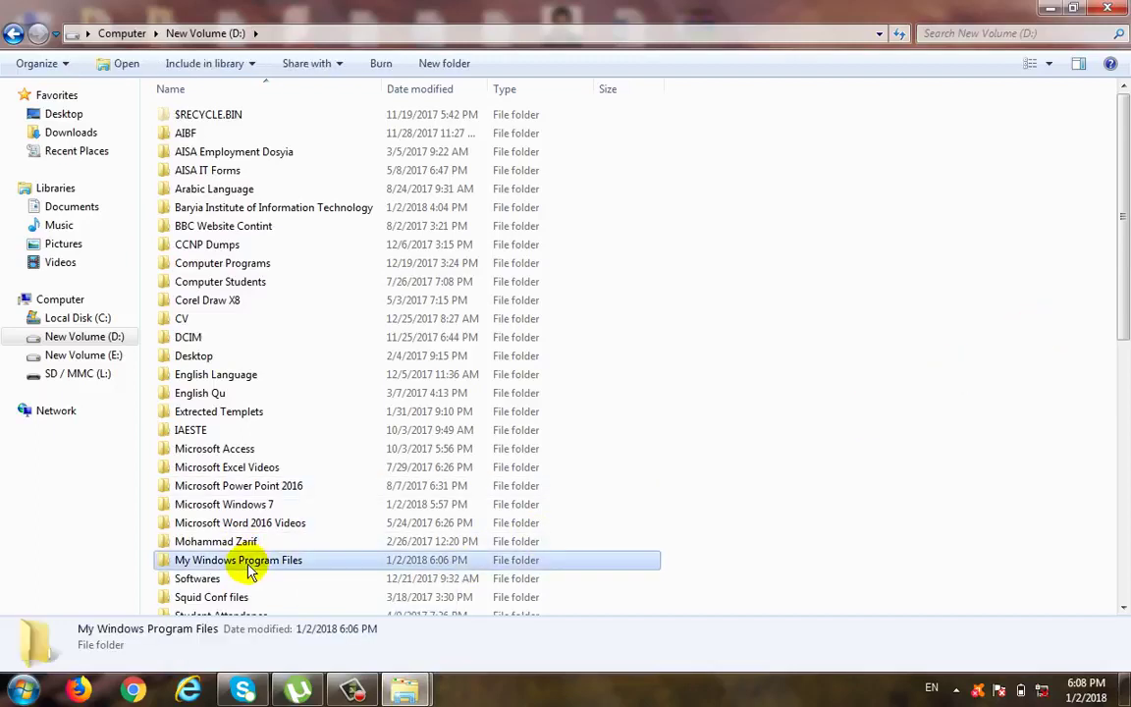
scroll(233, 565, down, 1)
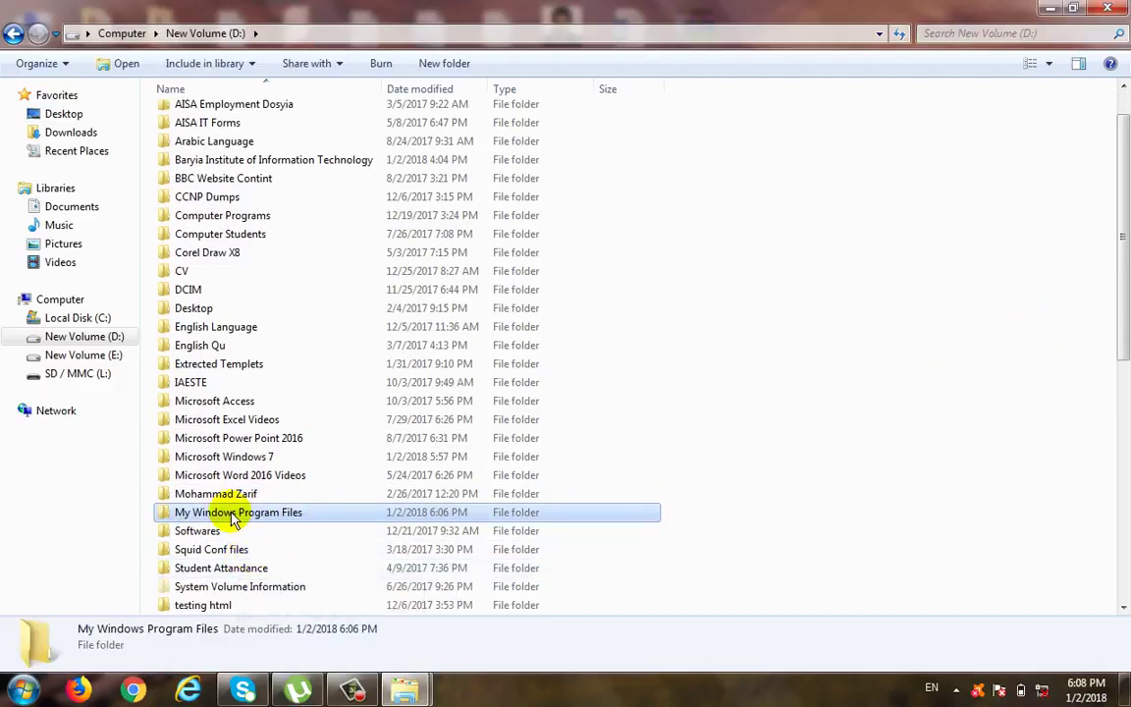
right_click(233, 519)
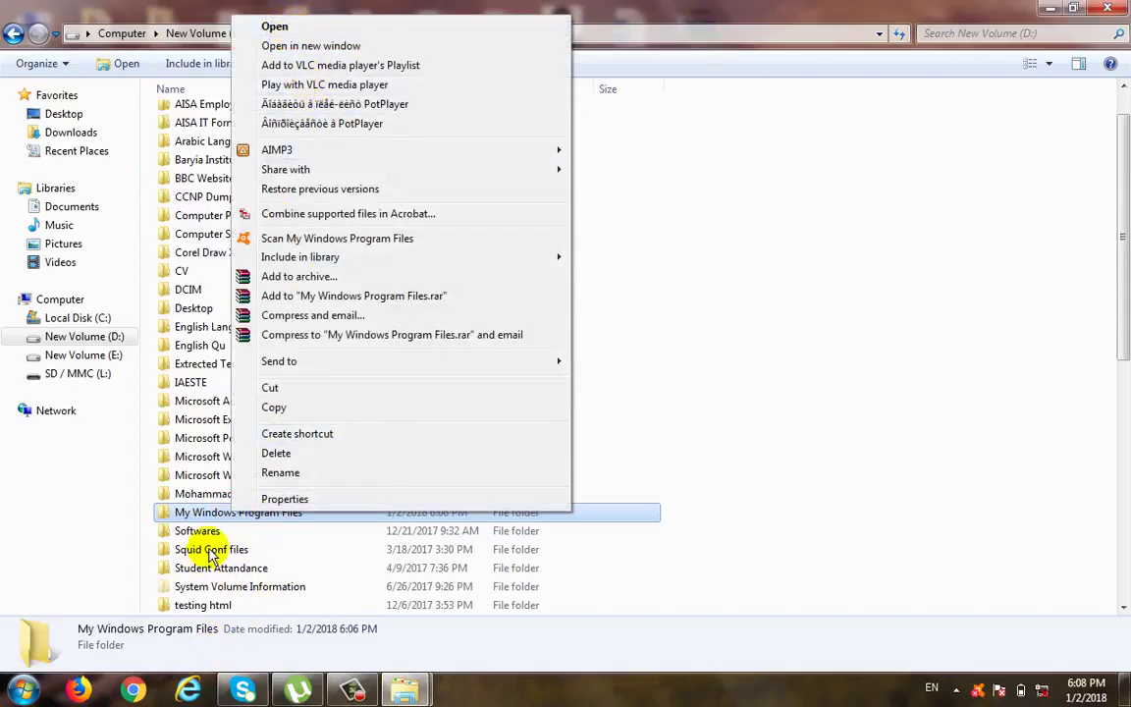
click(294, 474)
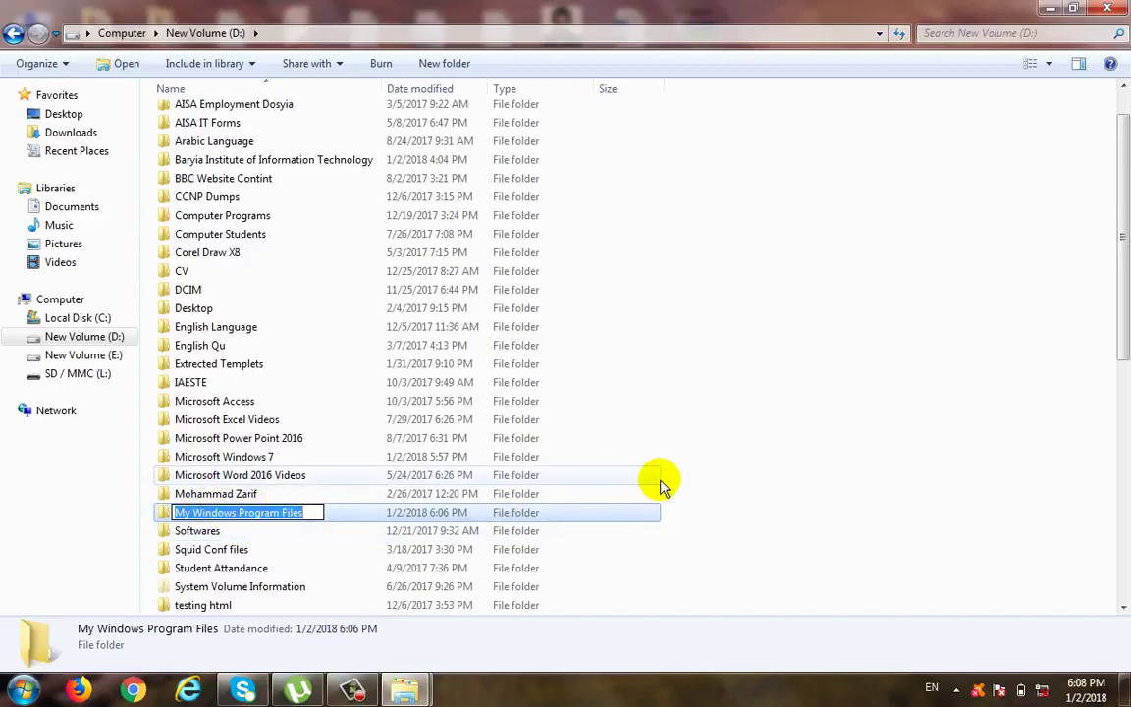
key(End)
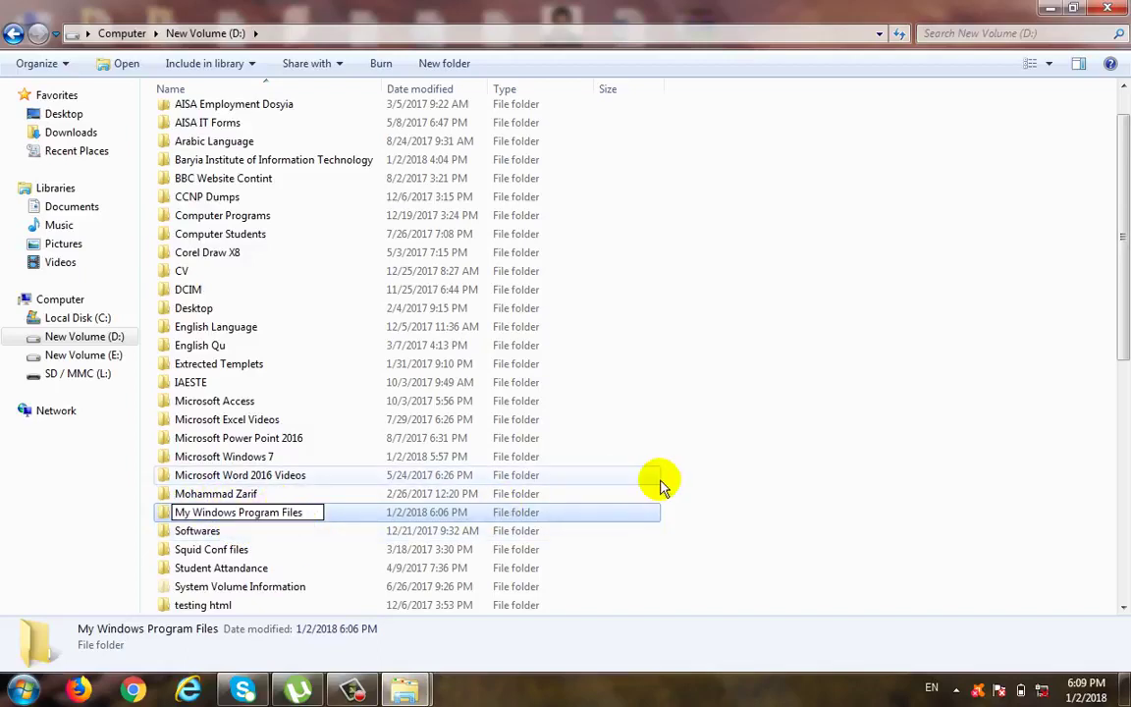
key(BackSpace)
key(BackSpace)
key(BackSpace)
key(BackSpace)
key(BackSpace)
key(BackSpace)
key(BackSpace)
key(BackSpace)
key(BackSpace)
key(BackSpace)
key(BackSpace)
key(BackSpace)
key(BackSpace)
key(Return)
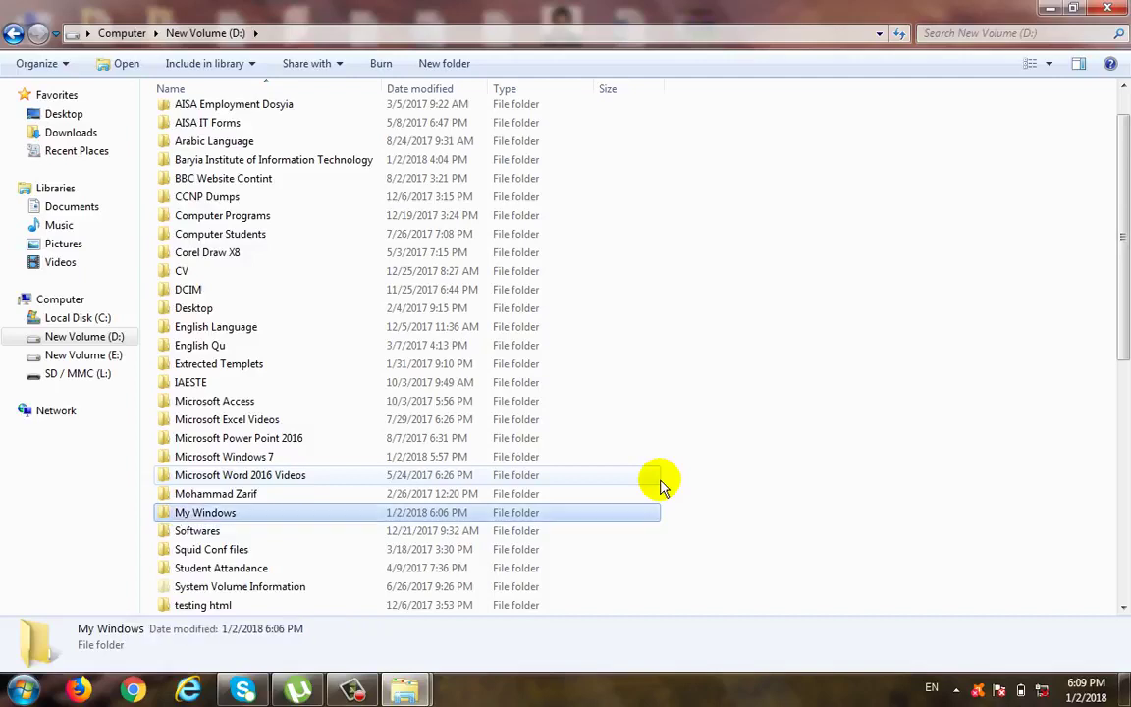
right_click(227, 510)
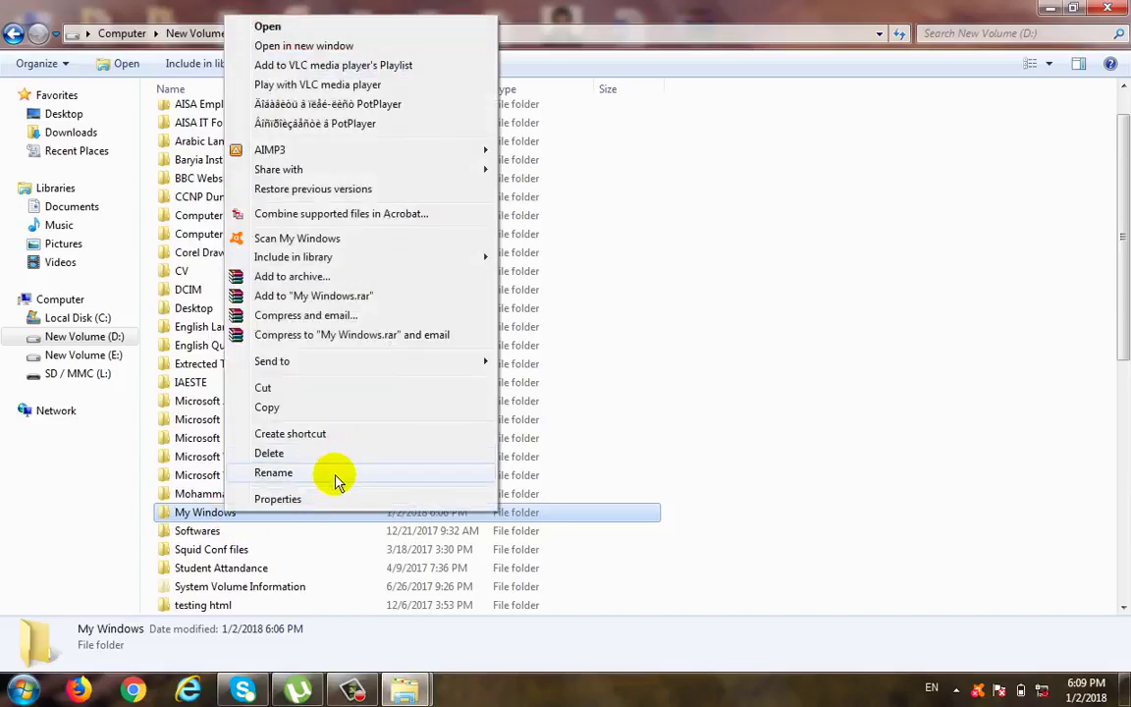
click(264, 456)
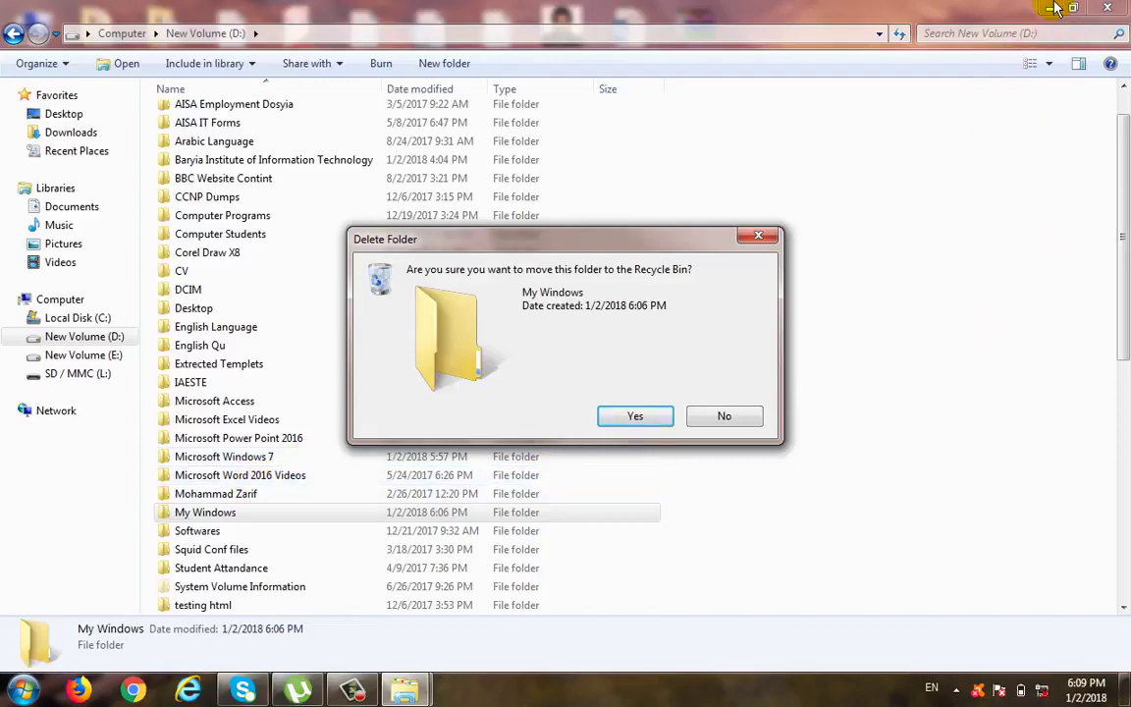
key(super+d)
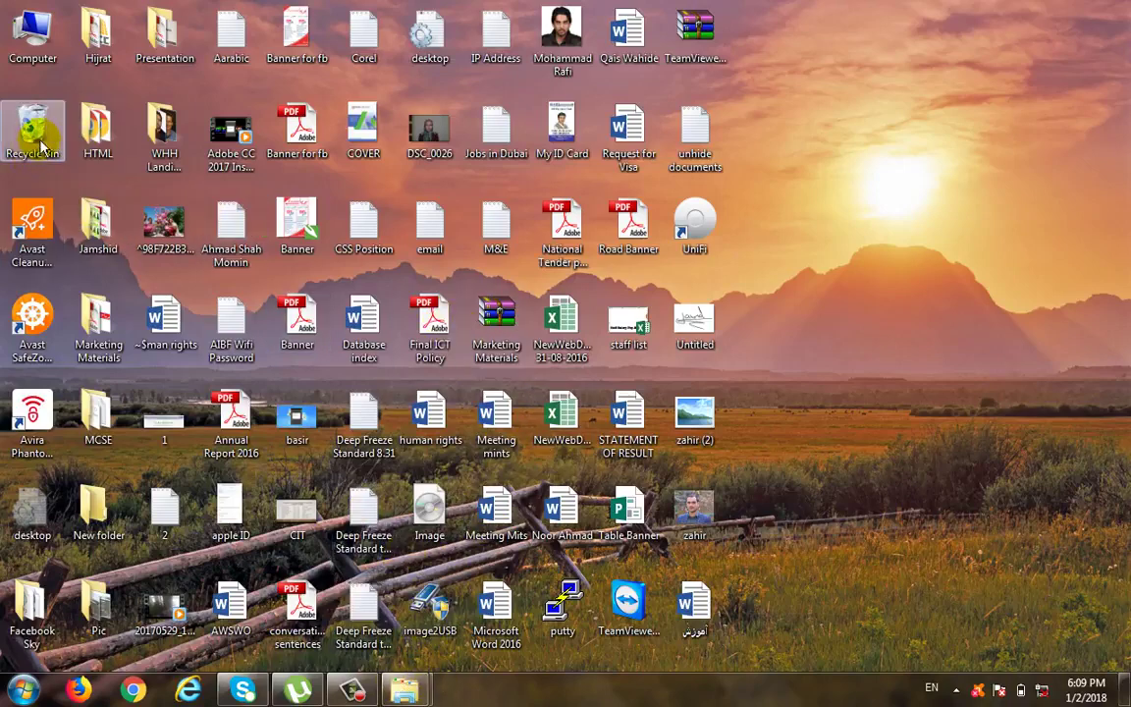
mouse_move(405, 690)
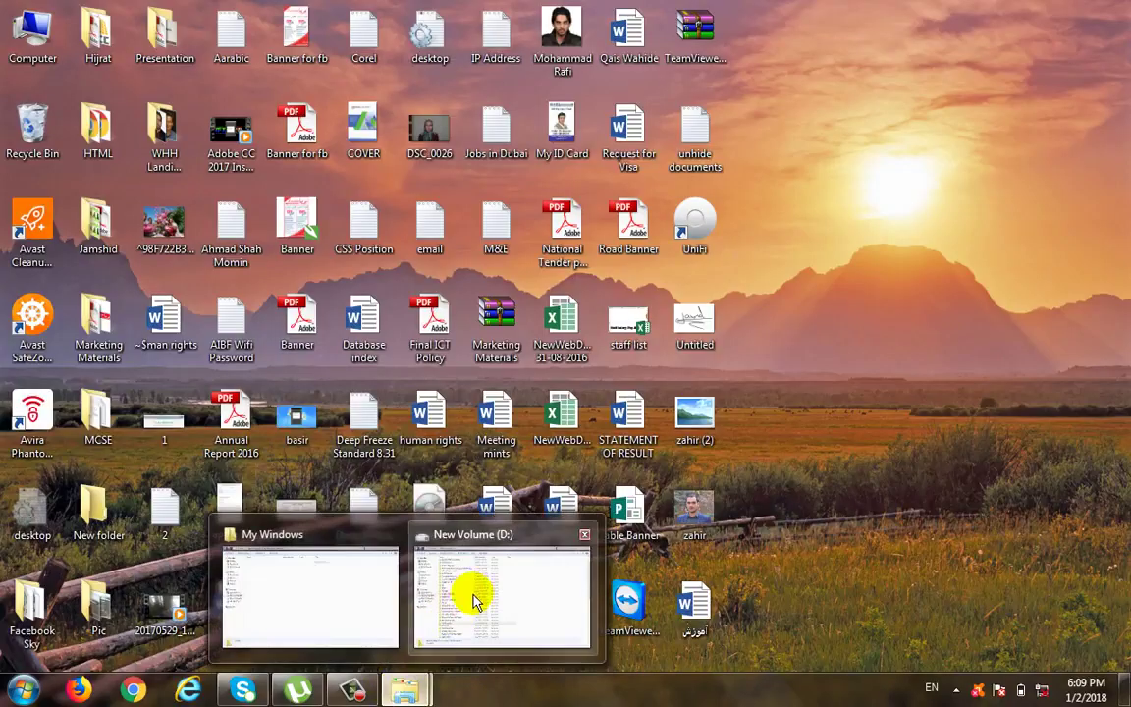
click(474, 601)
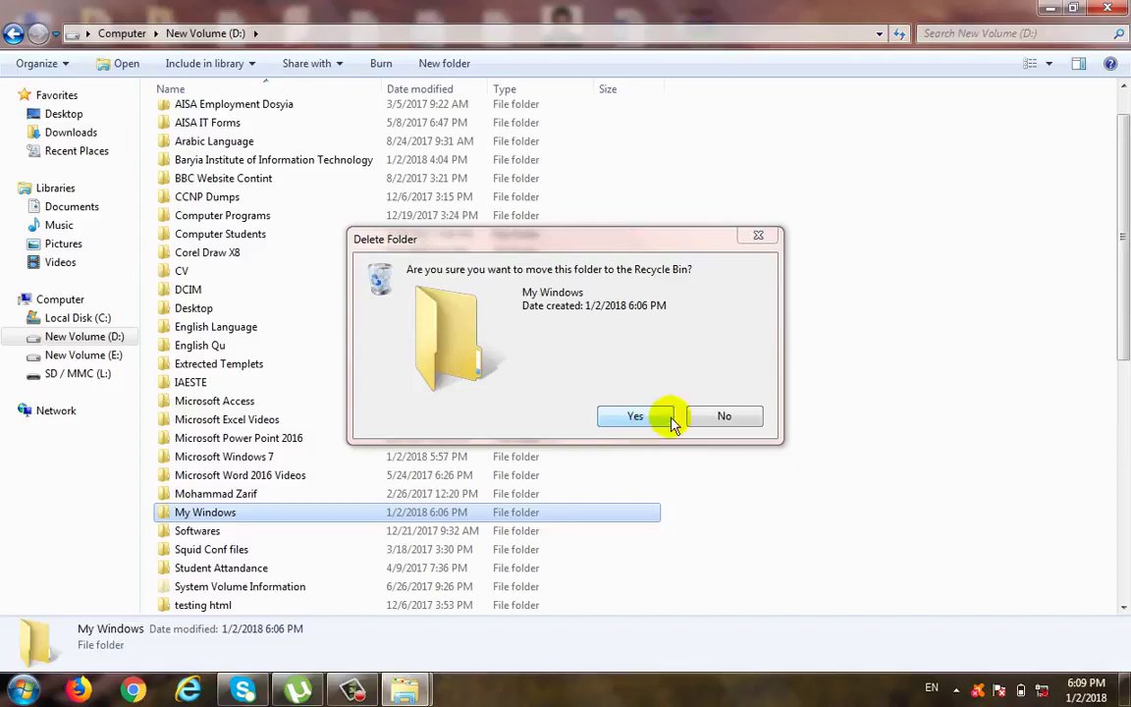
click(724, 418)
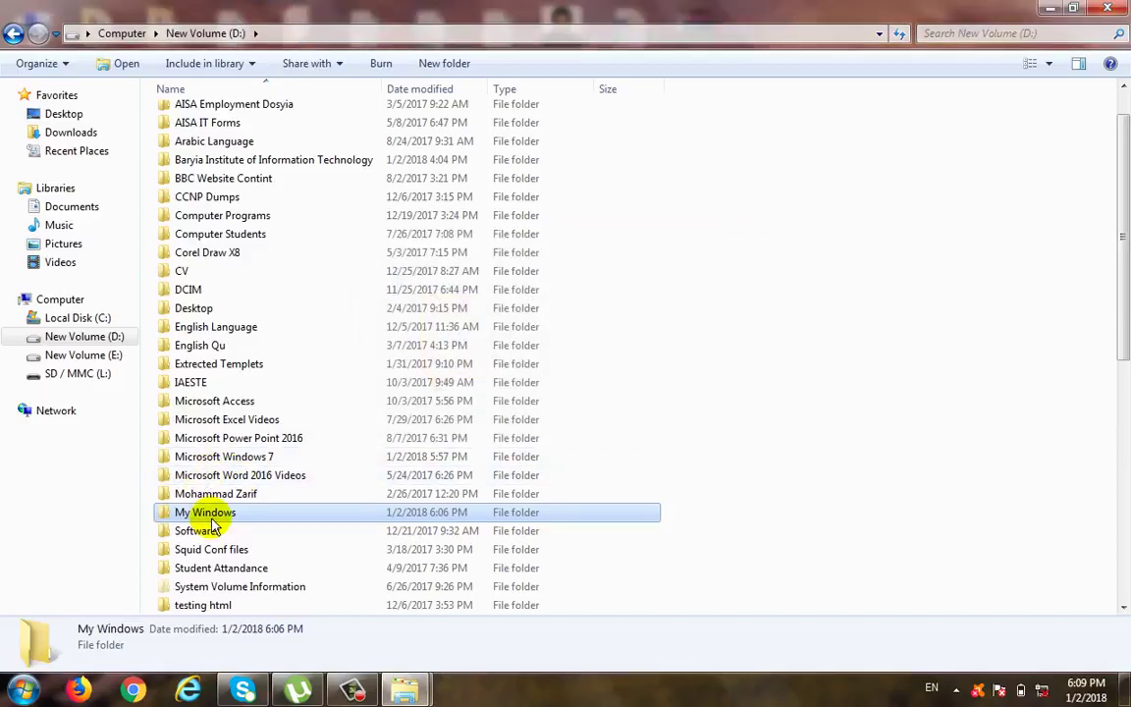
Delete the My Windows folder from the D: drive, confirm moving it to the Recycle Bin, and minimize the window.
right_click(214, 512)
click(278, 456)
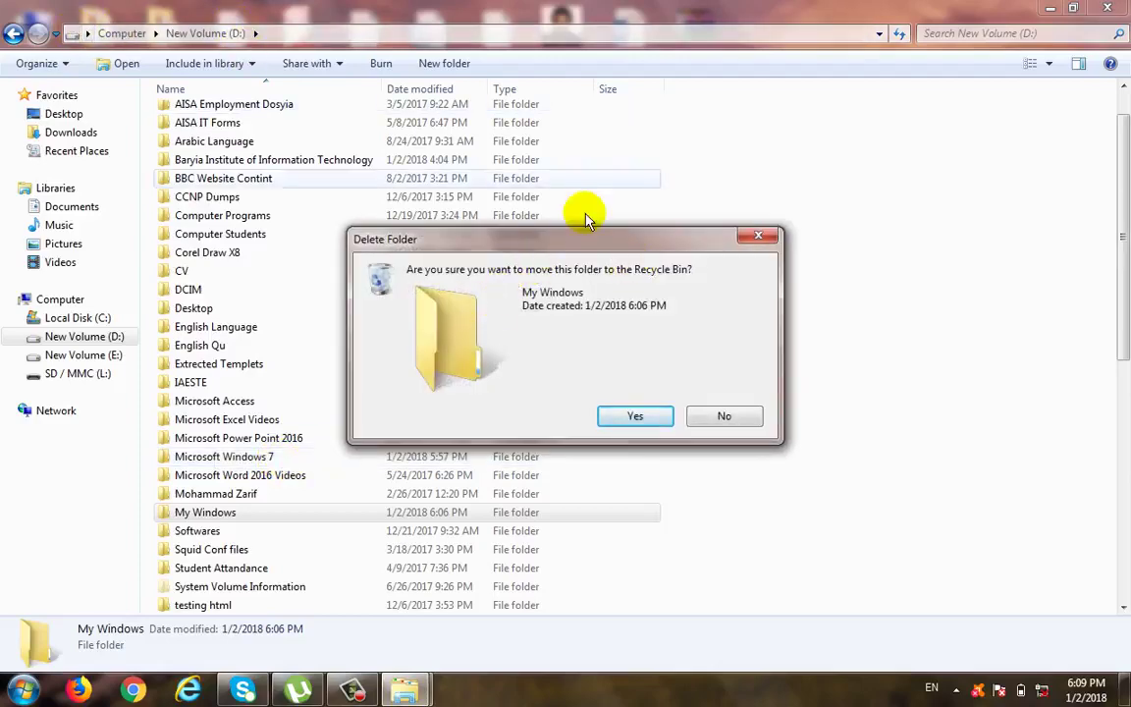
click(634, 413)
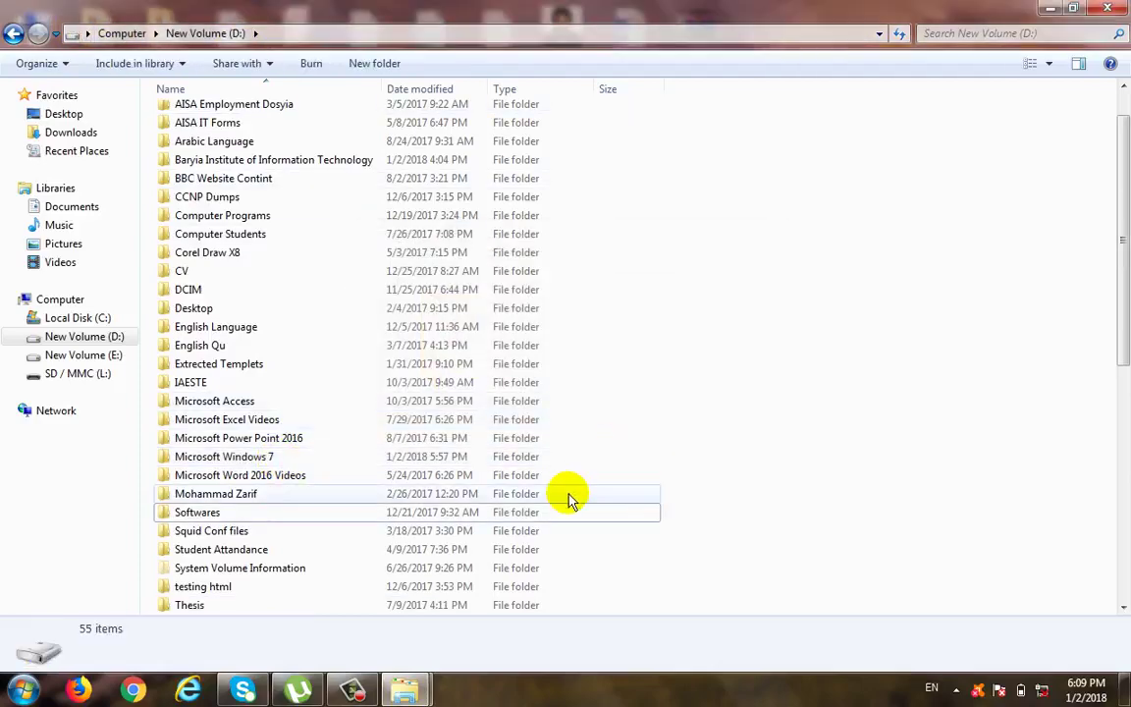
click(1050, 9)
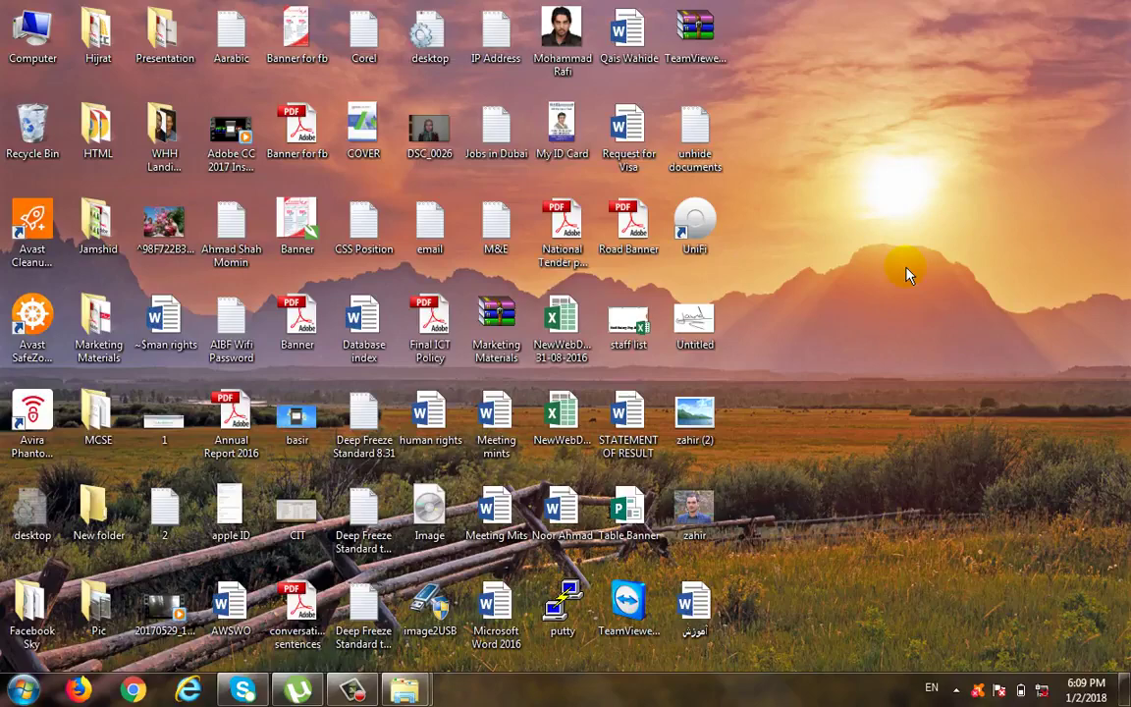
Restore the My Windows folder from the Recycle Bin and close the Recycle Bin window.
double_click(33, 126)
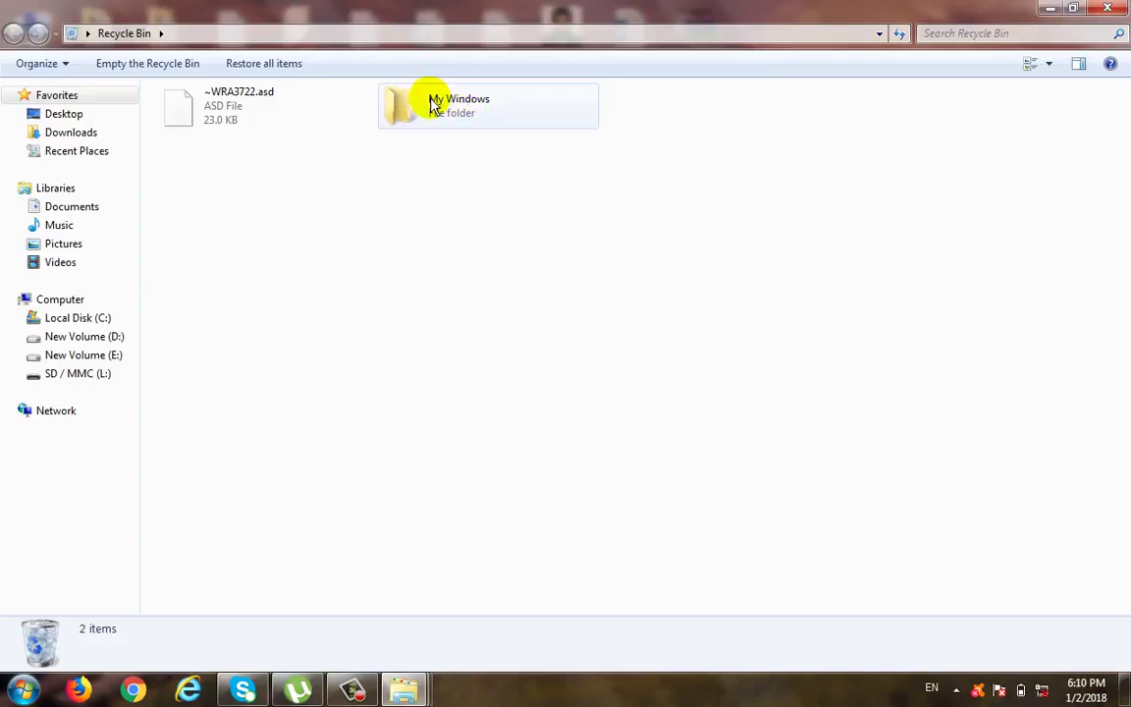
right_click(435, 106)
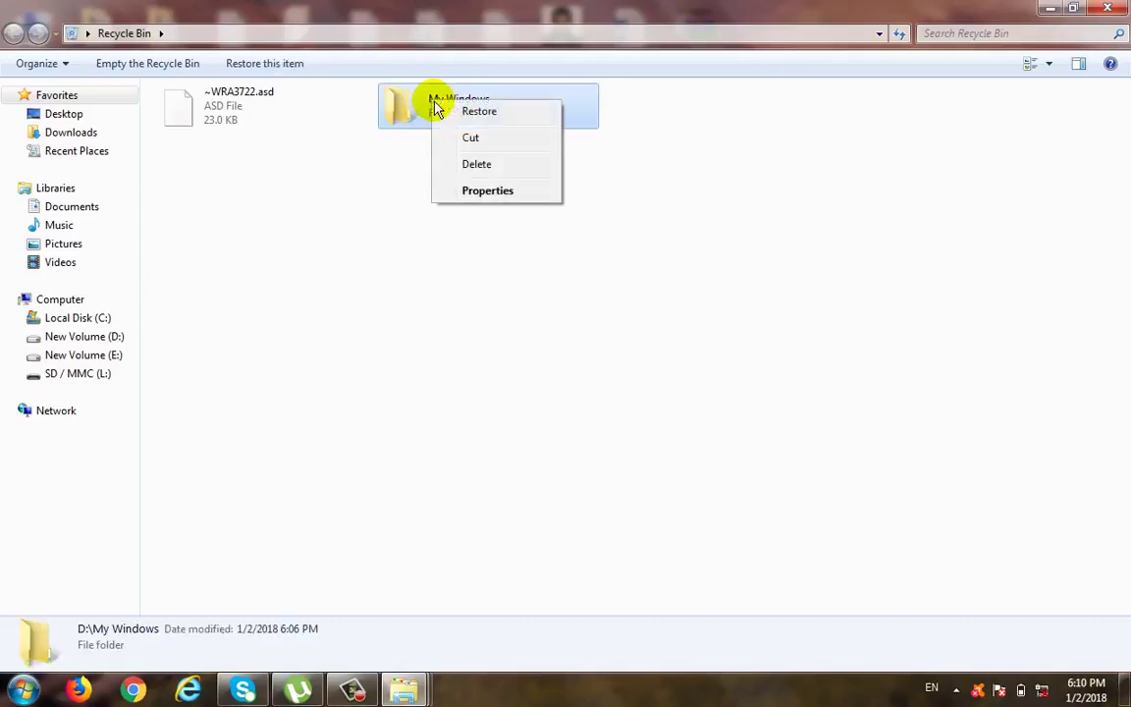
click(511, 120)
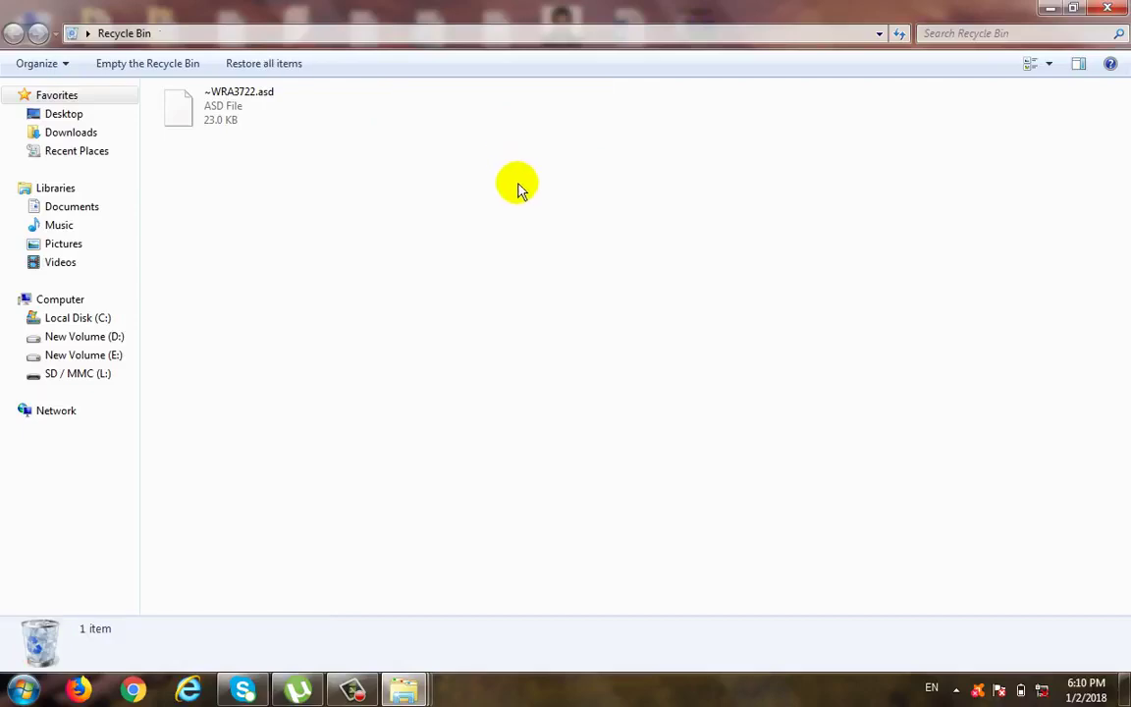
click(1107, 7)
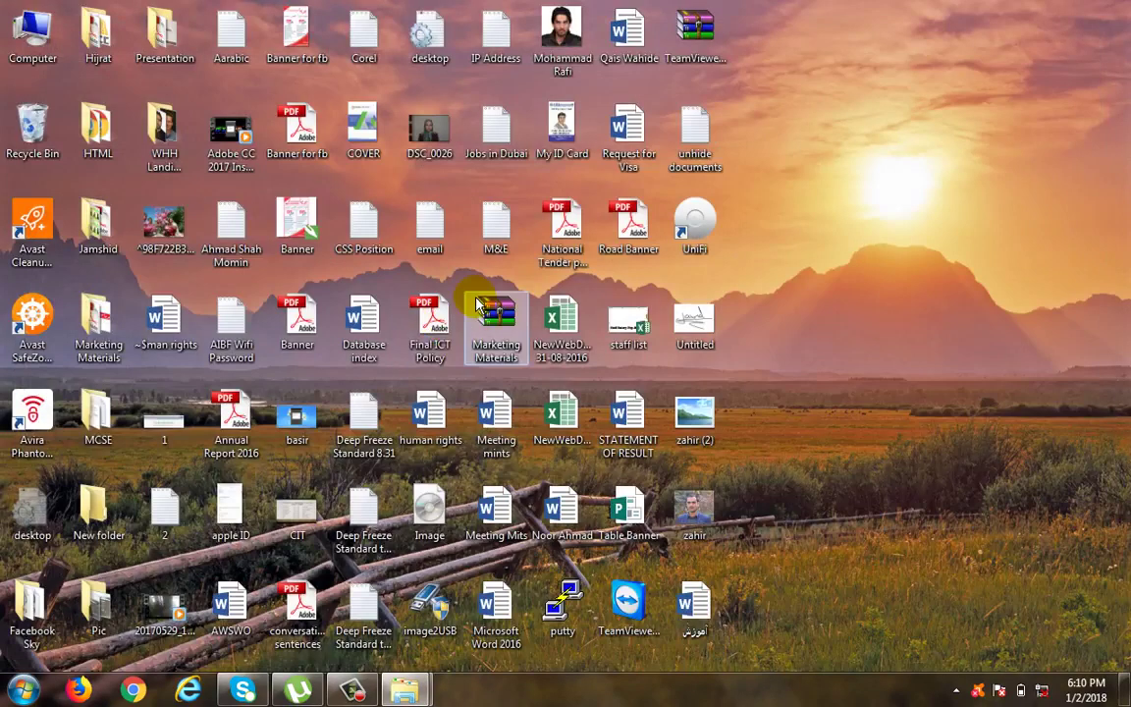
Open the New Volume (D:) drive from Computer and move the restored My Windows folder to the Recycle Bin.
double_click(35, 34)
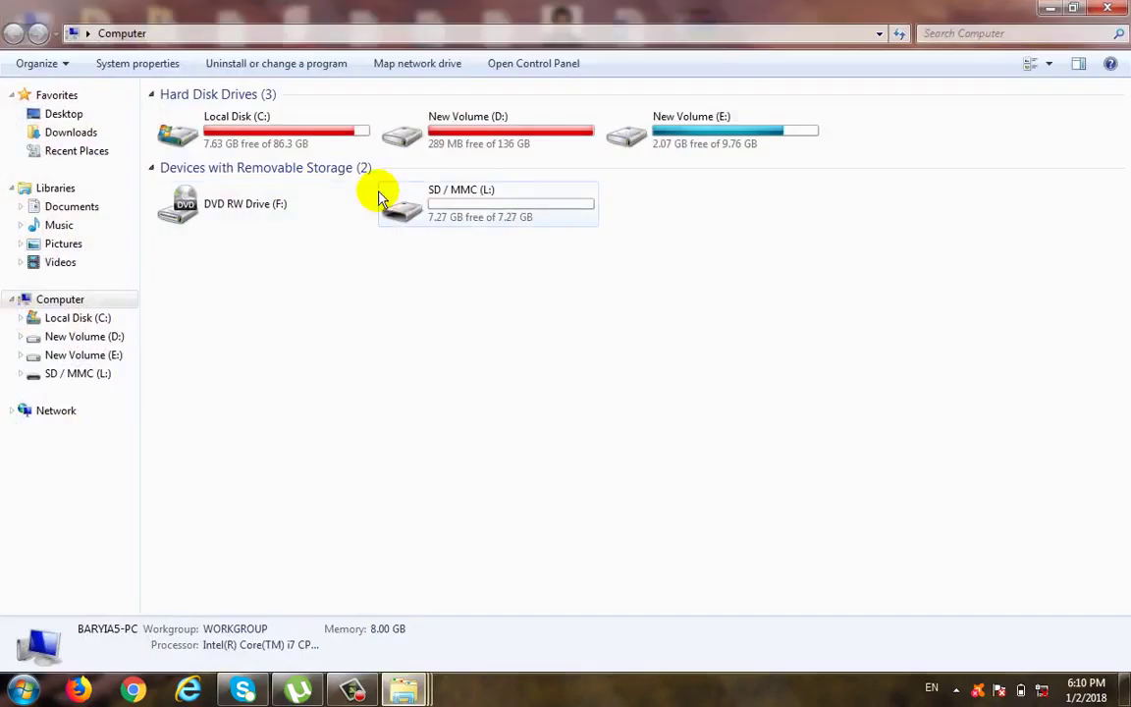
double_click(473, 148)
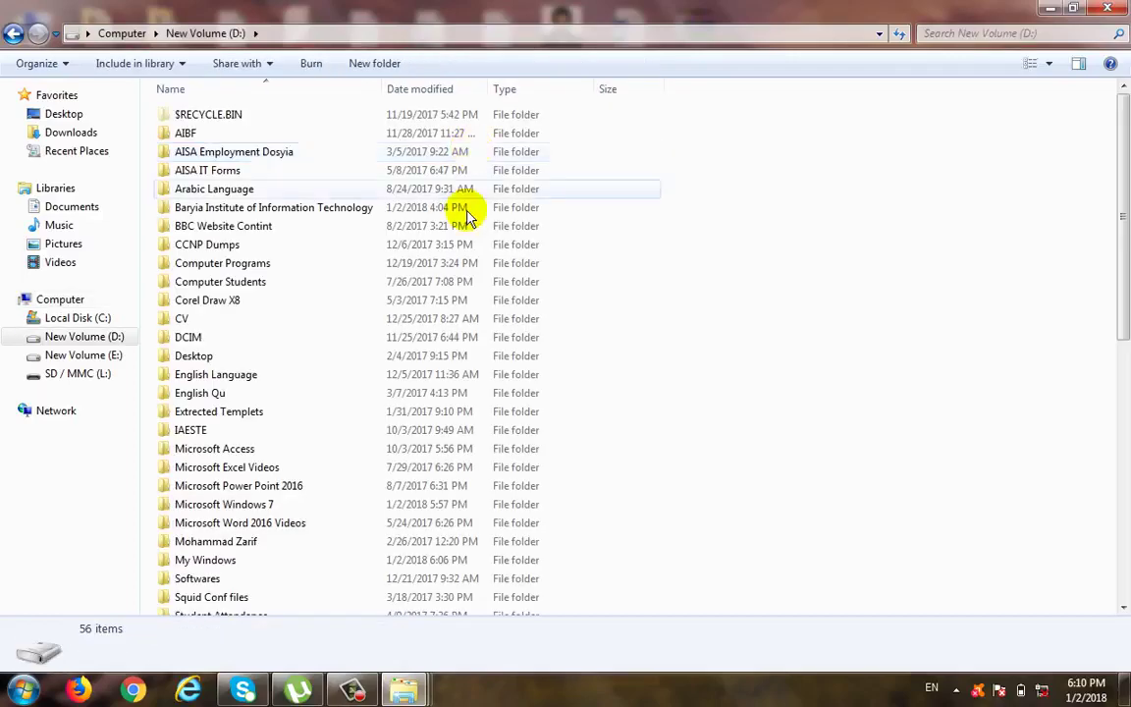
click(228, 568)
right_click(229, 567)
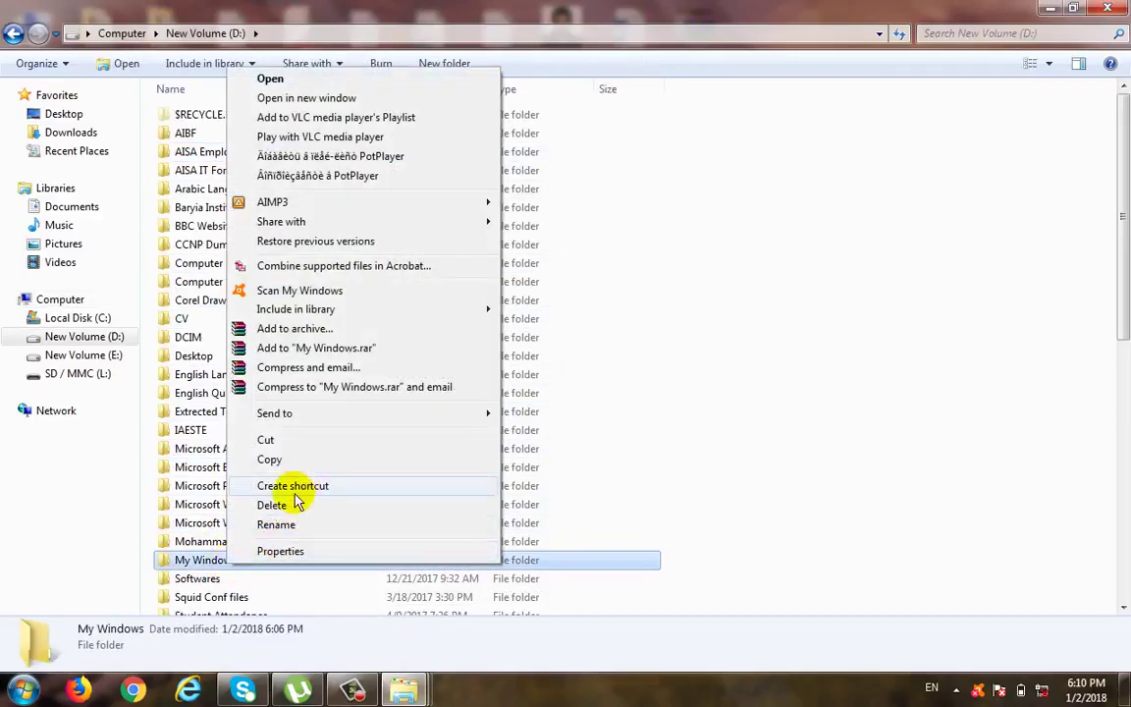
click(300, 503)
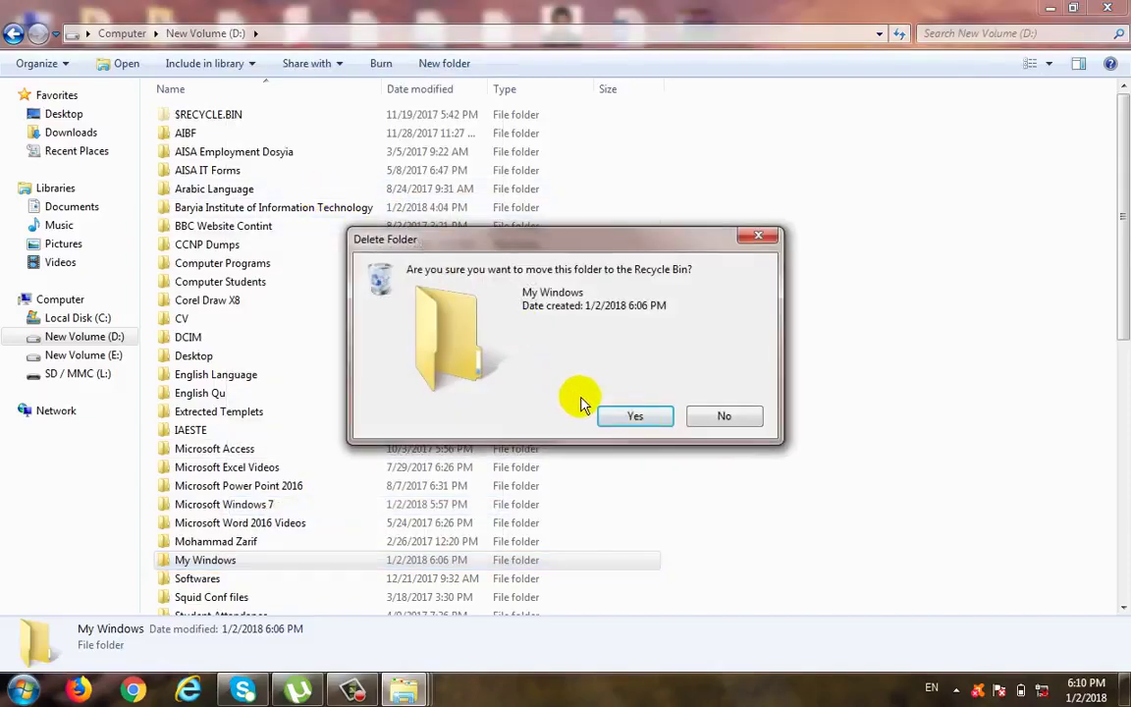
click(650, 416)
Return to the desktop, open the Recycle Bin, and restore the My Windows folder to its original location.
key(super+d)
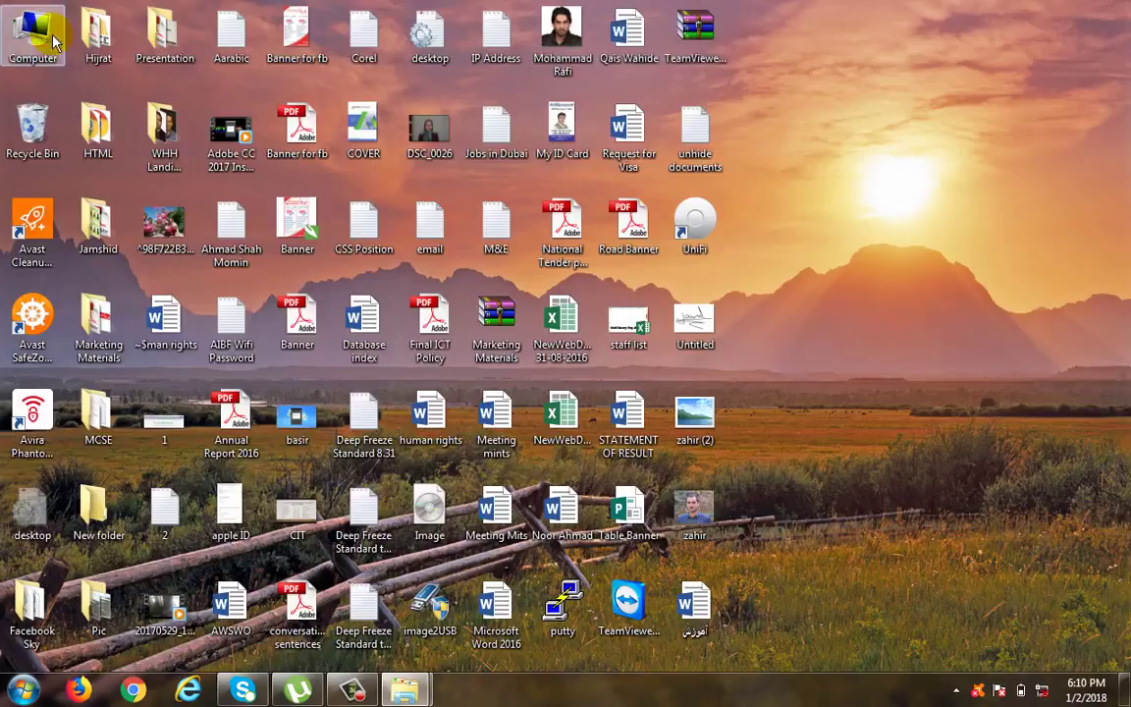
double_click(30, 123)
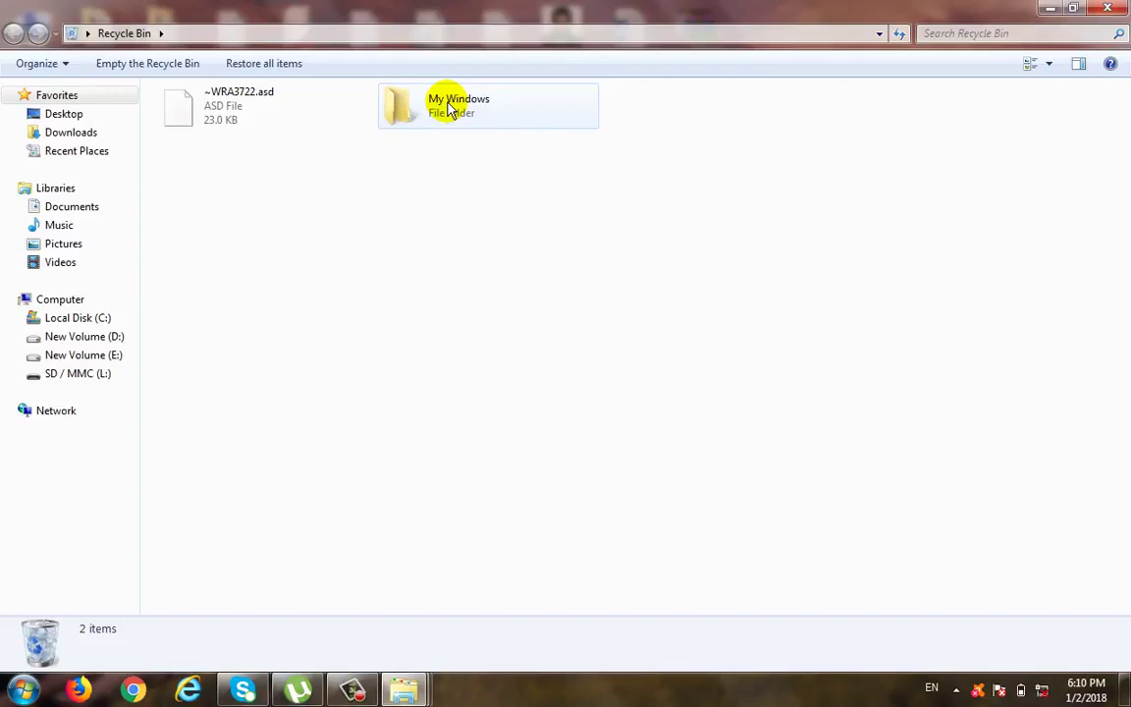
right_click(449, 108)
click(463, 114)
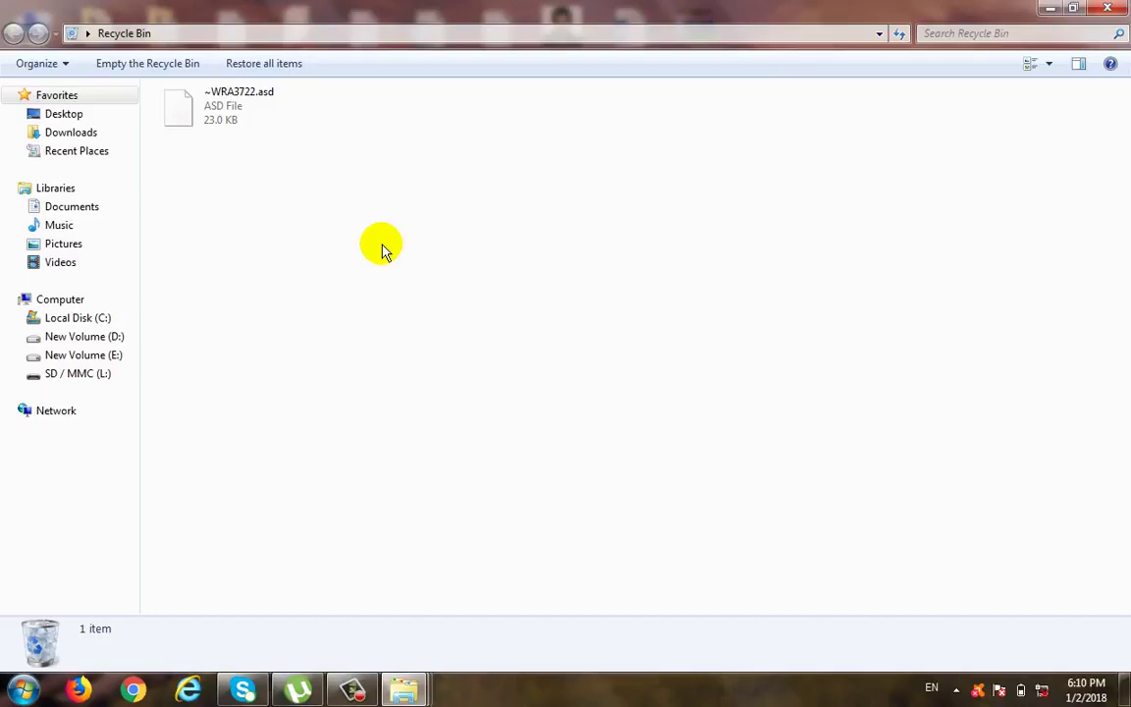
Minimize the Recycle Bin and open the New Volume (D:) drive from Computer to check for the My Windows folder.
click(1050, 8)
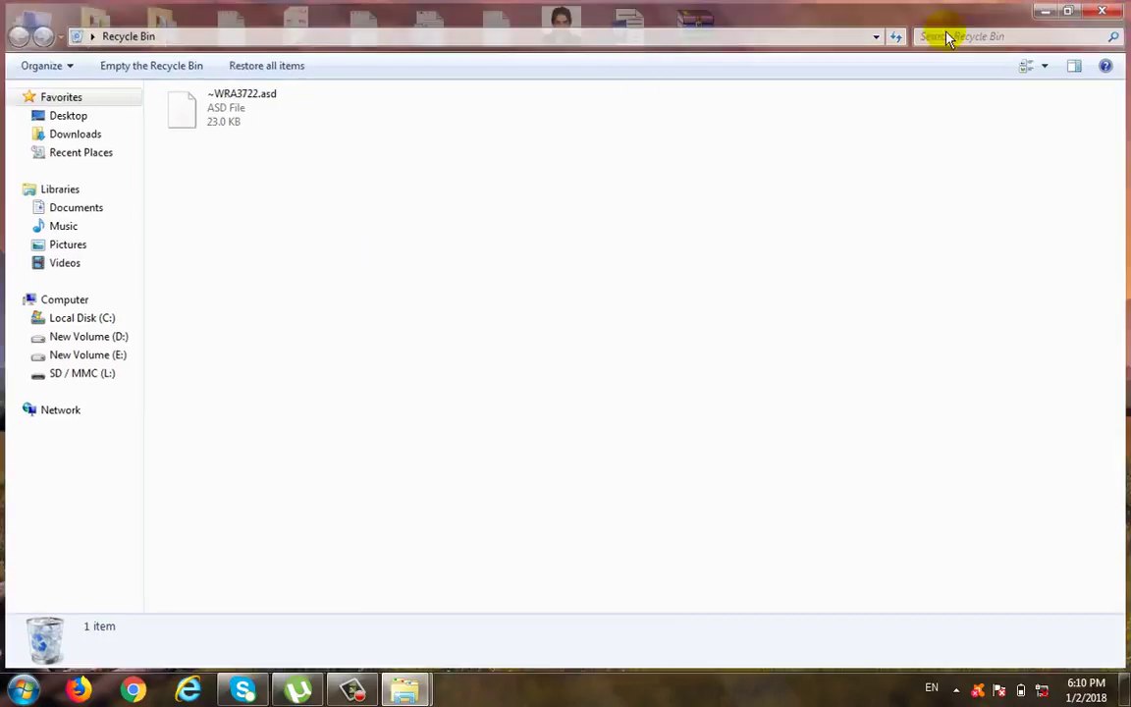
double_click(57, 65)
double_click(525, 152)
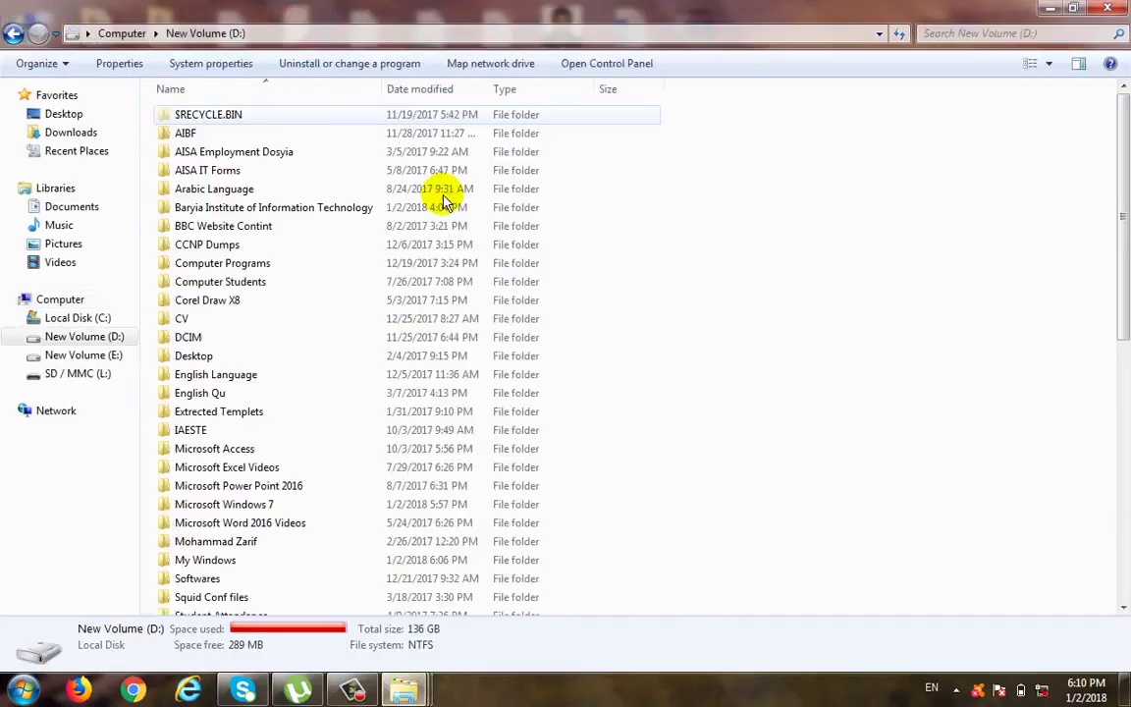
Move the My Windows folder on New Volume (D:) to the Recycle Bin and confirm the deletion.
click(214, 562)
right_click(217, 560)
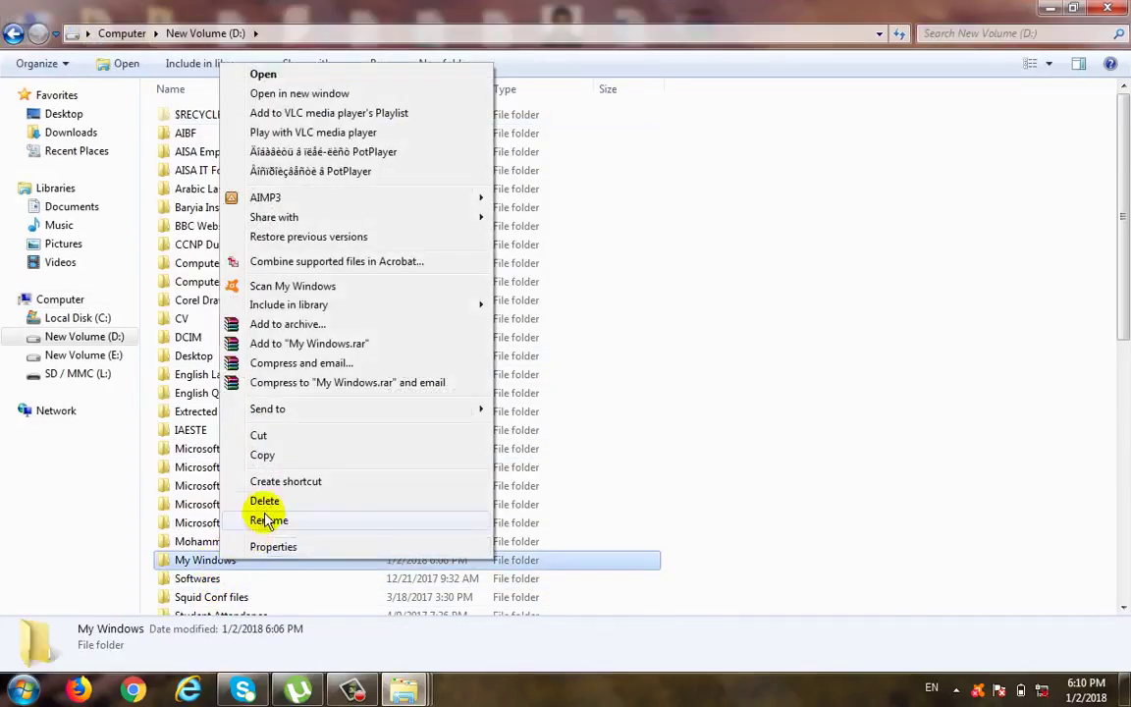
click(265, 500)
click(636, 418)
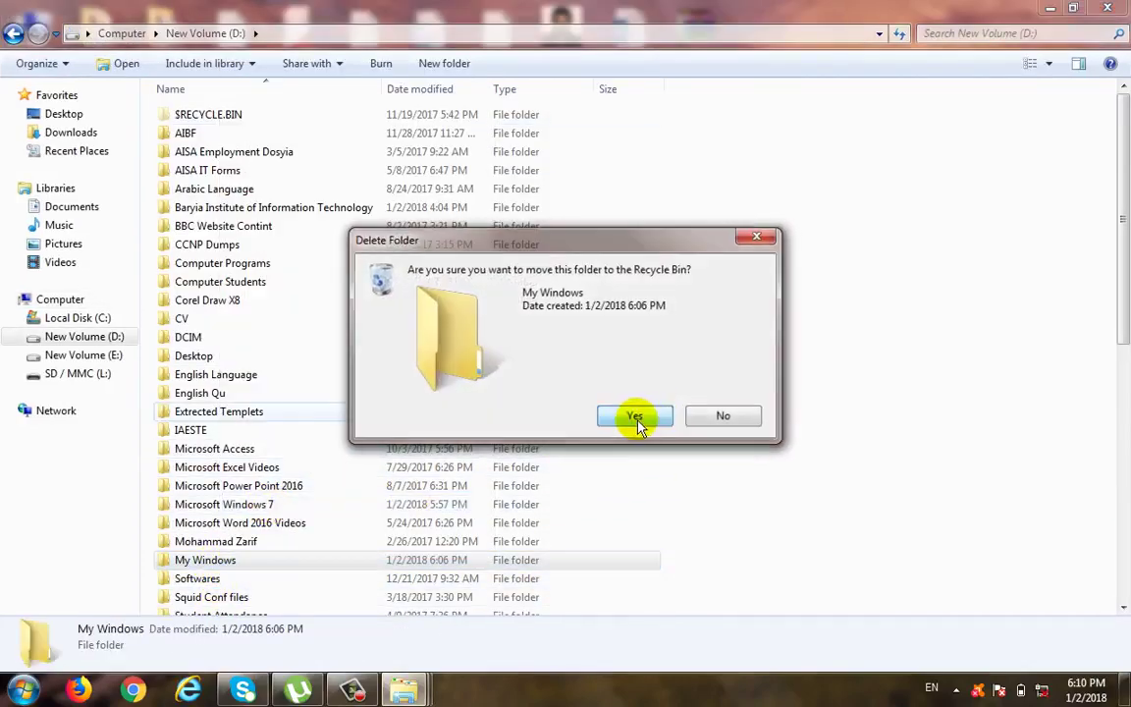
Open the Recycle Bin from the desktop, permanently delete the My Windows folder from it, and return to the desktop.
key(super+d)
double_click(33, 124)
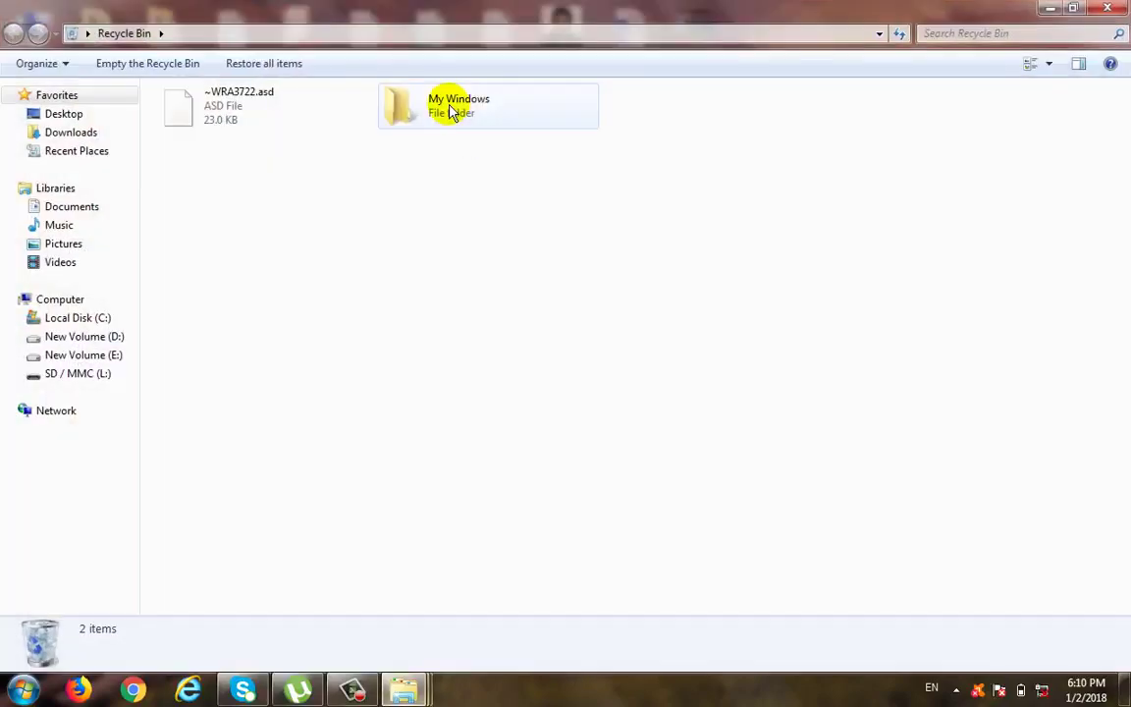
right_click(454, 113)
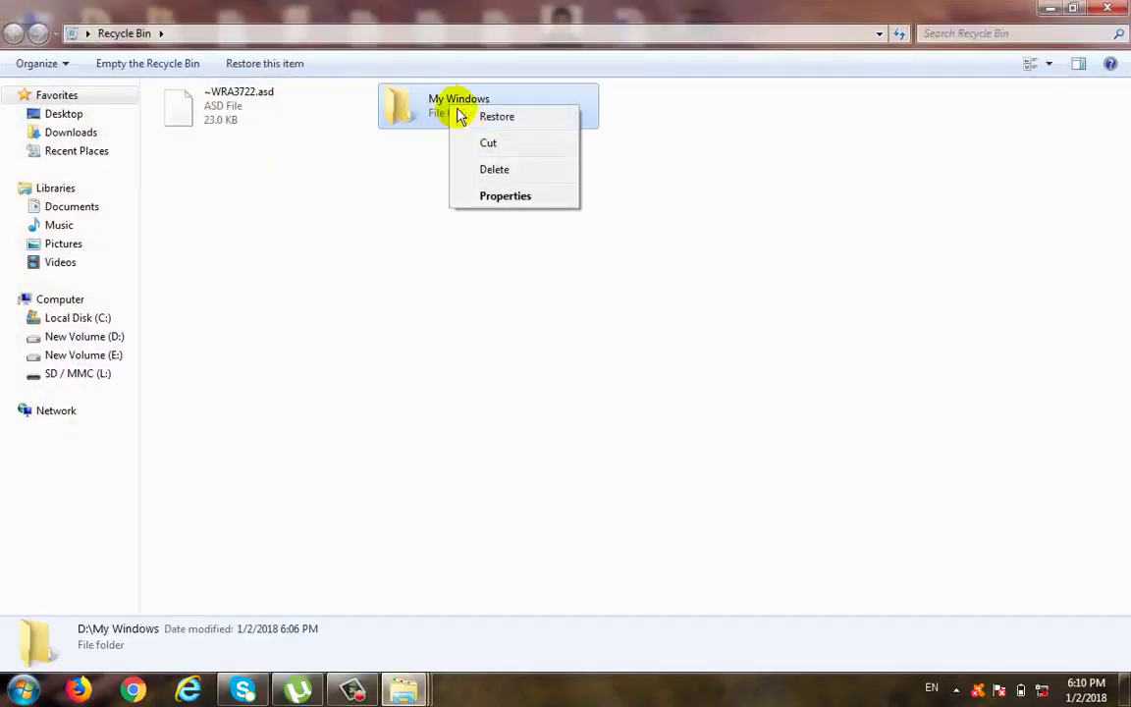
click(524, 171)
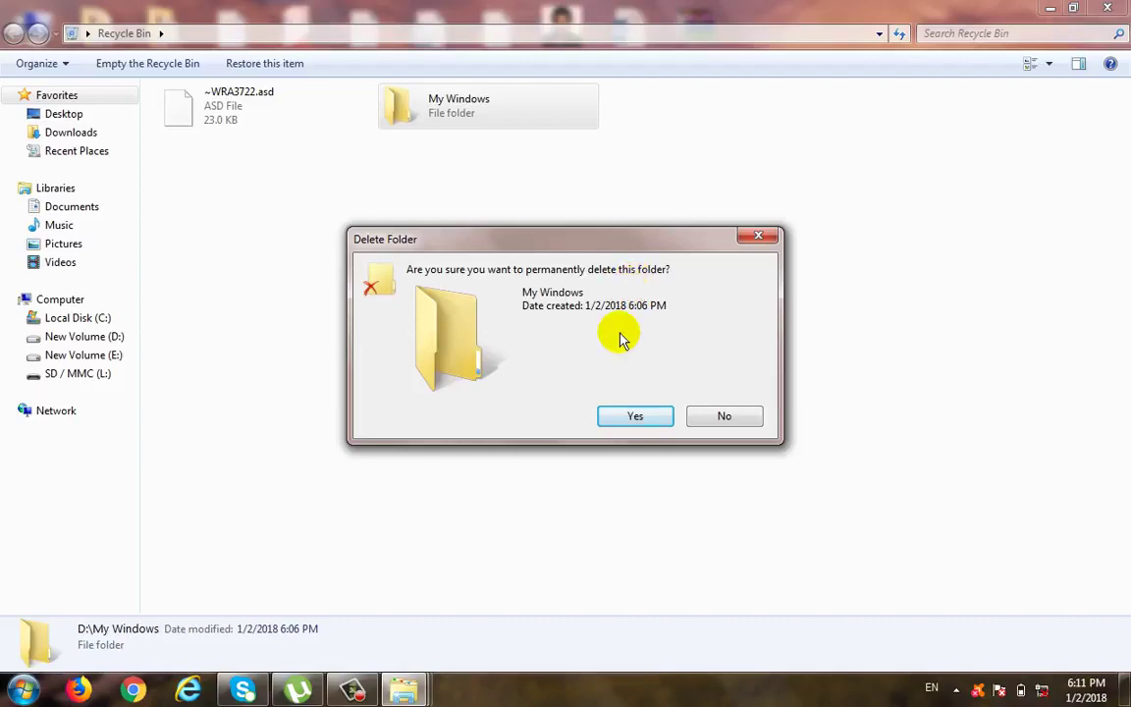
click(636, 417)
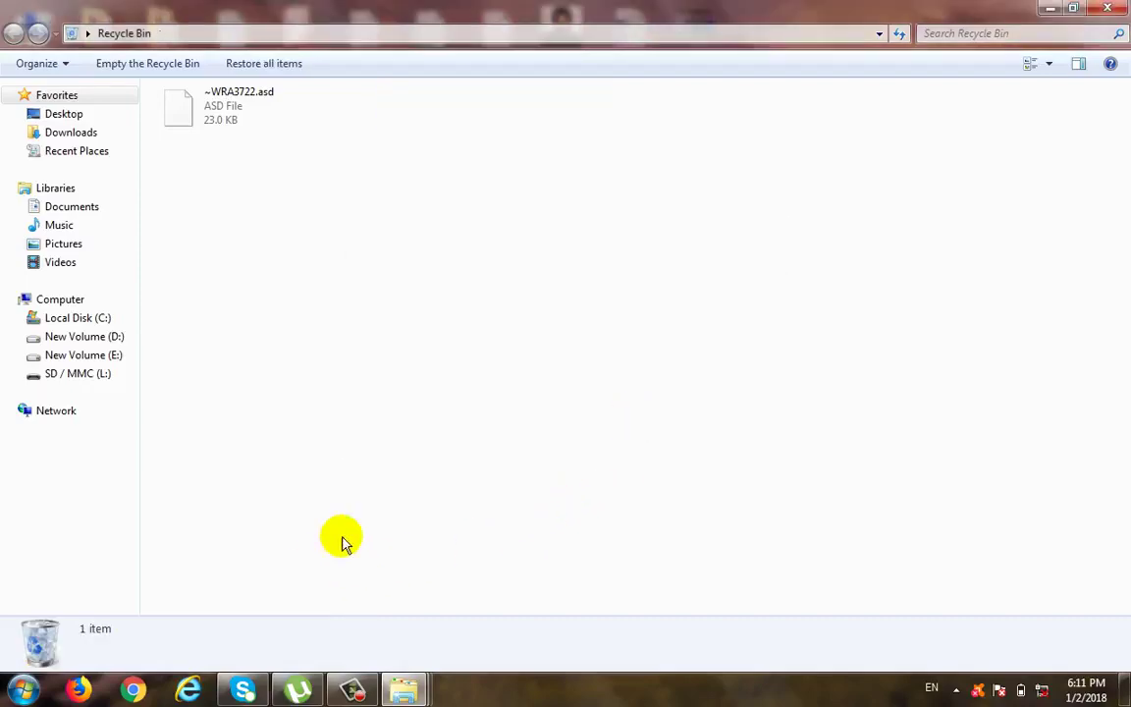
key(super+d)
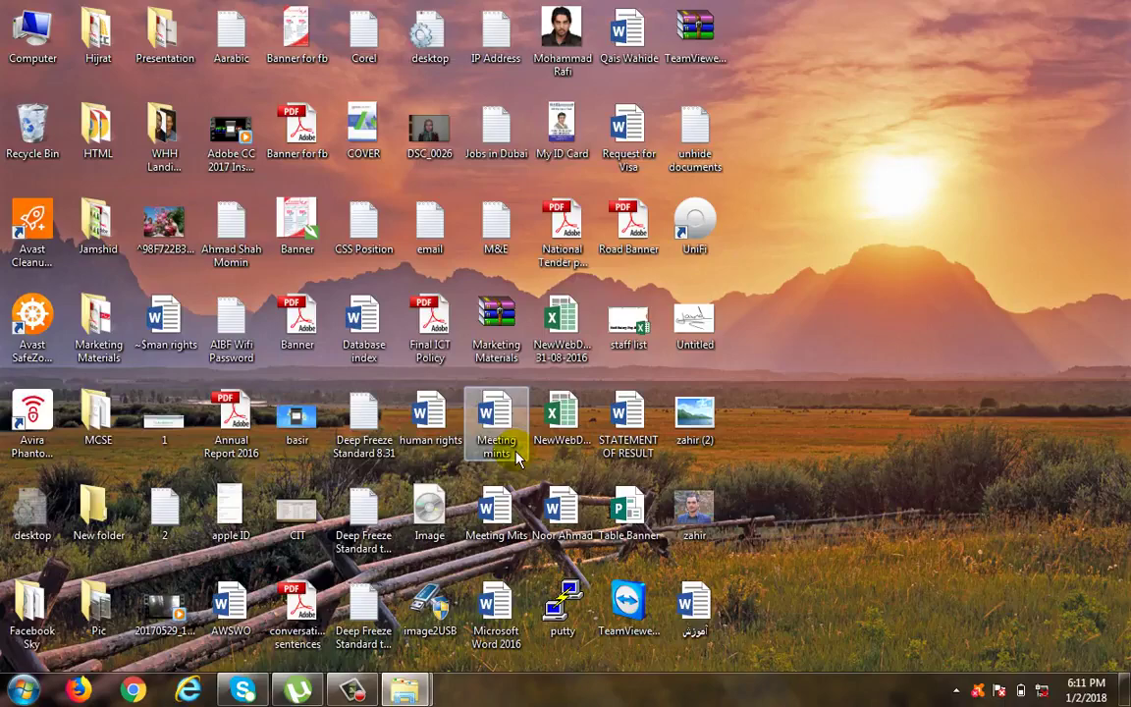
Open the New Volume (D:) drive from Computer and create a new folder named My Windows.
double_click(29, 32)
double_click(497, 144)
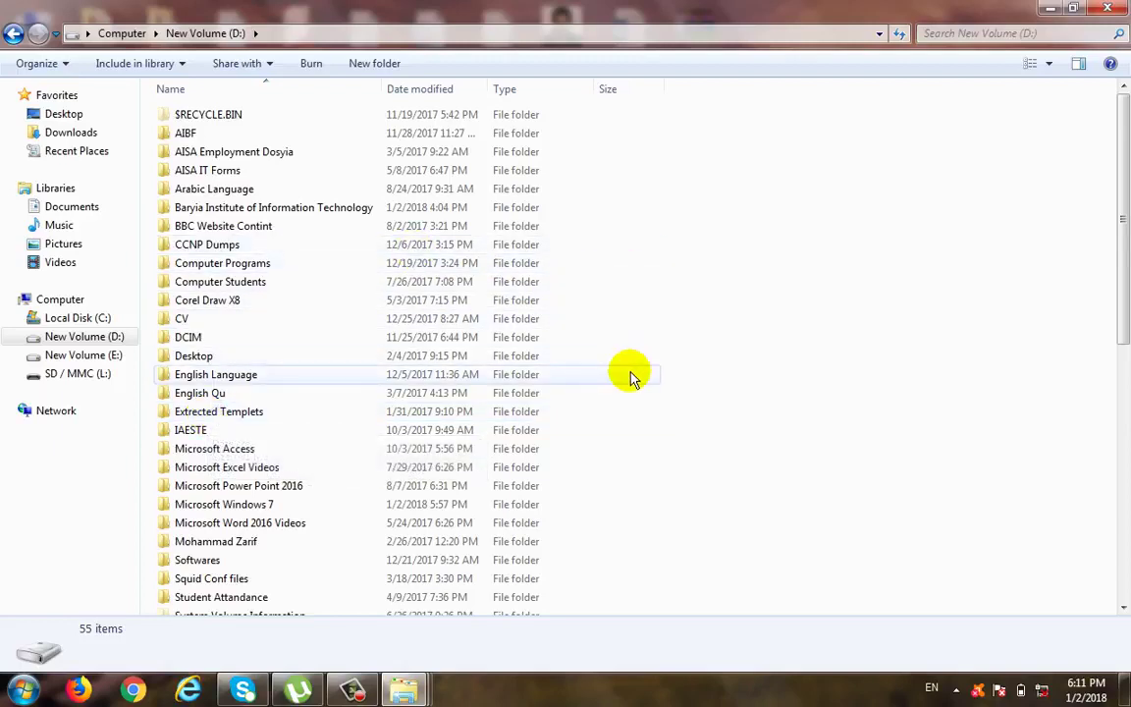
right_click(831, 351)
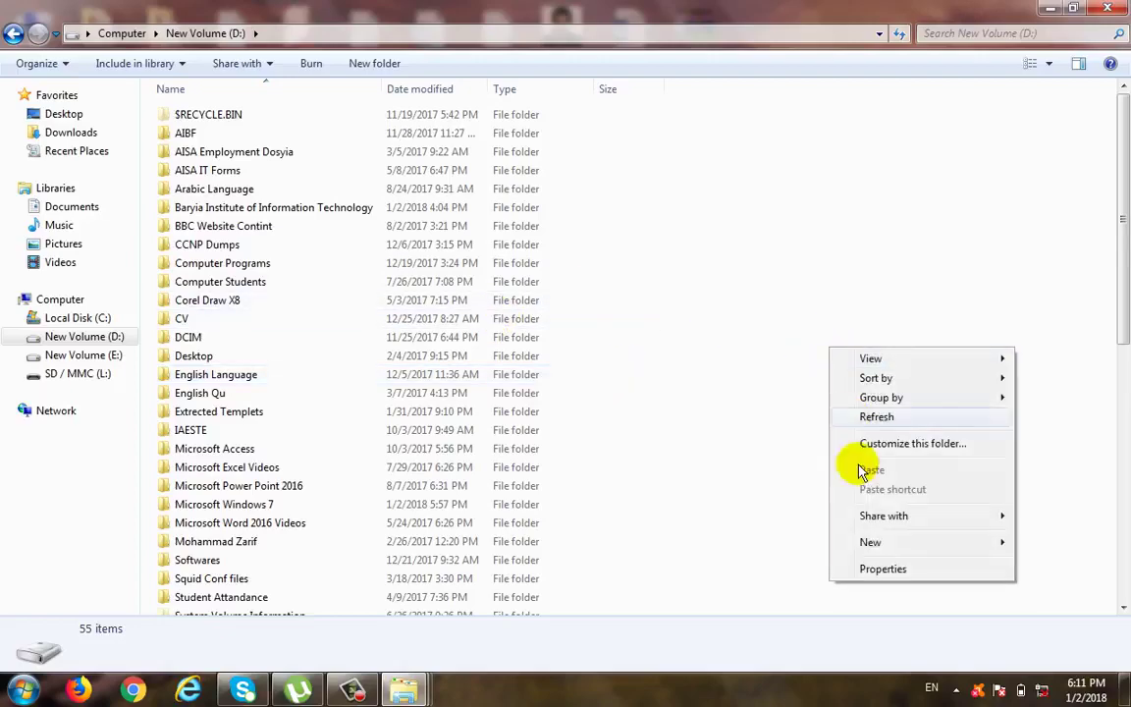
mouse_move(874, 556)
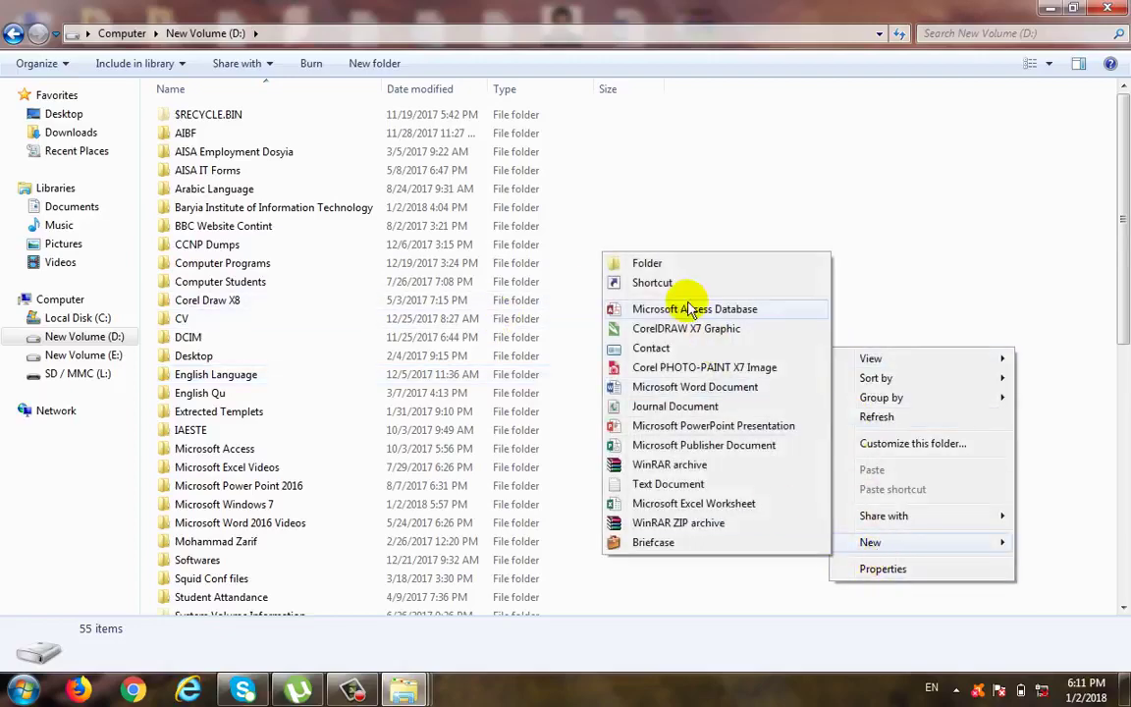
click(656, 261)
text(My )
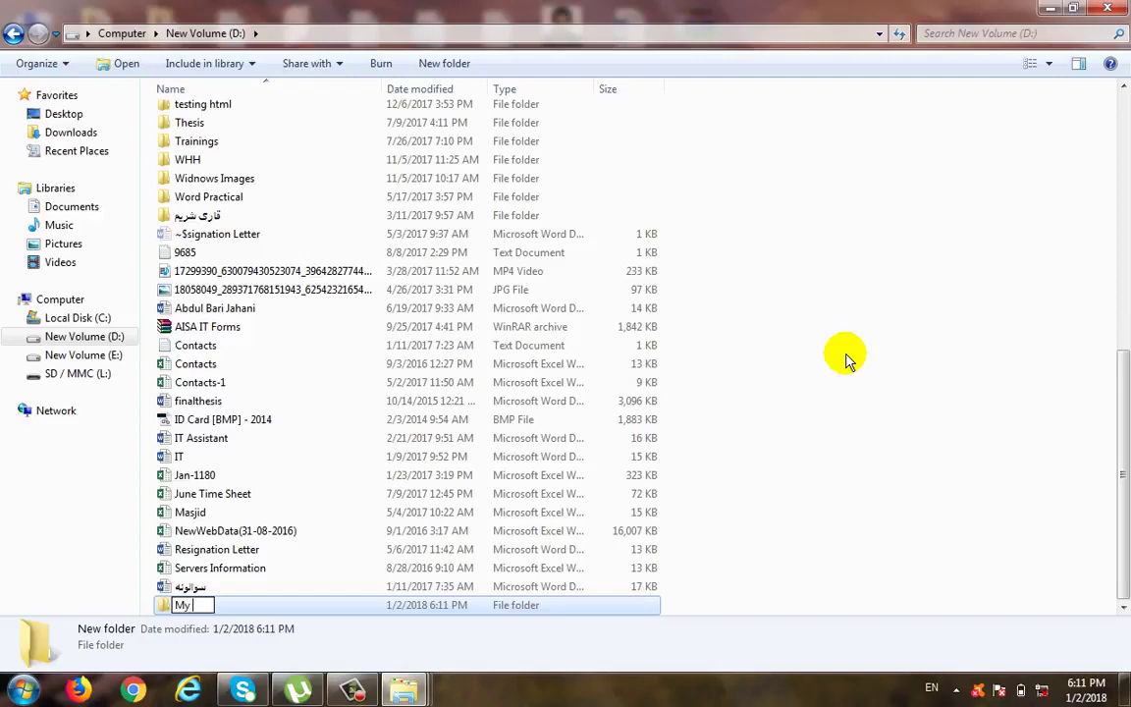
text(Wind)
key(BackSpace)
key(BackSpace)
key(BackSpace)
key(BackSpace)
key(BackSpace)
key(BackSpace)
key(BackSpace)
text(My Windows)
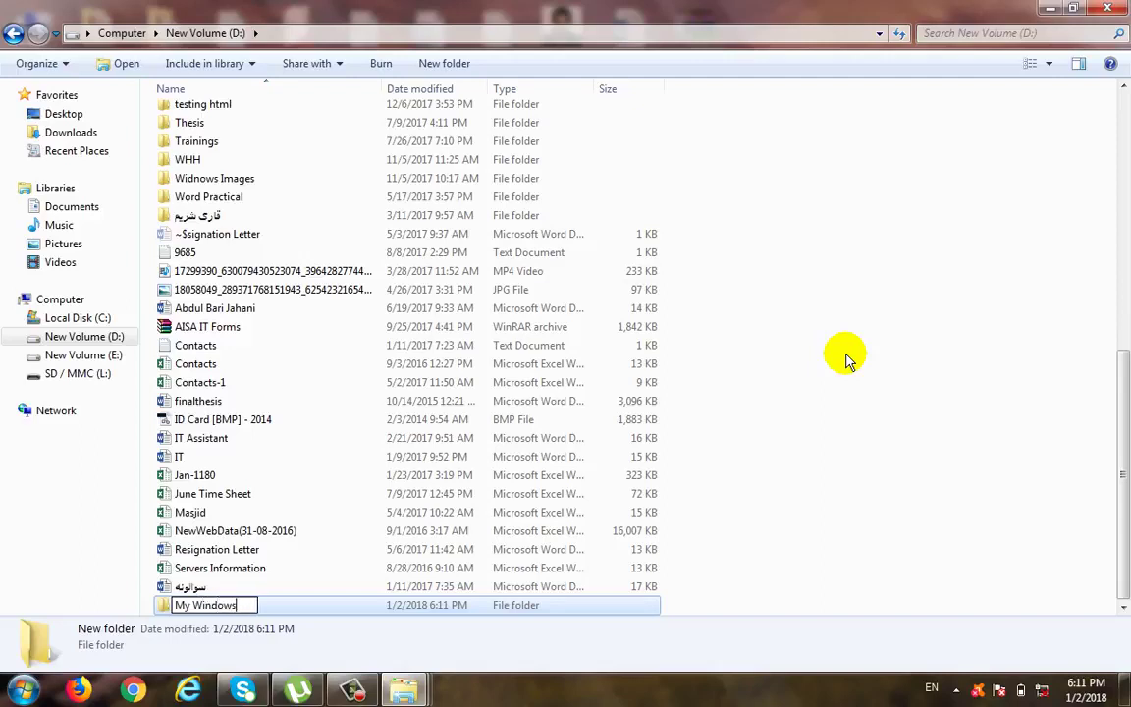
key(Return)
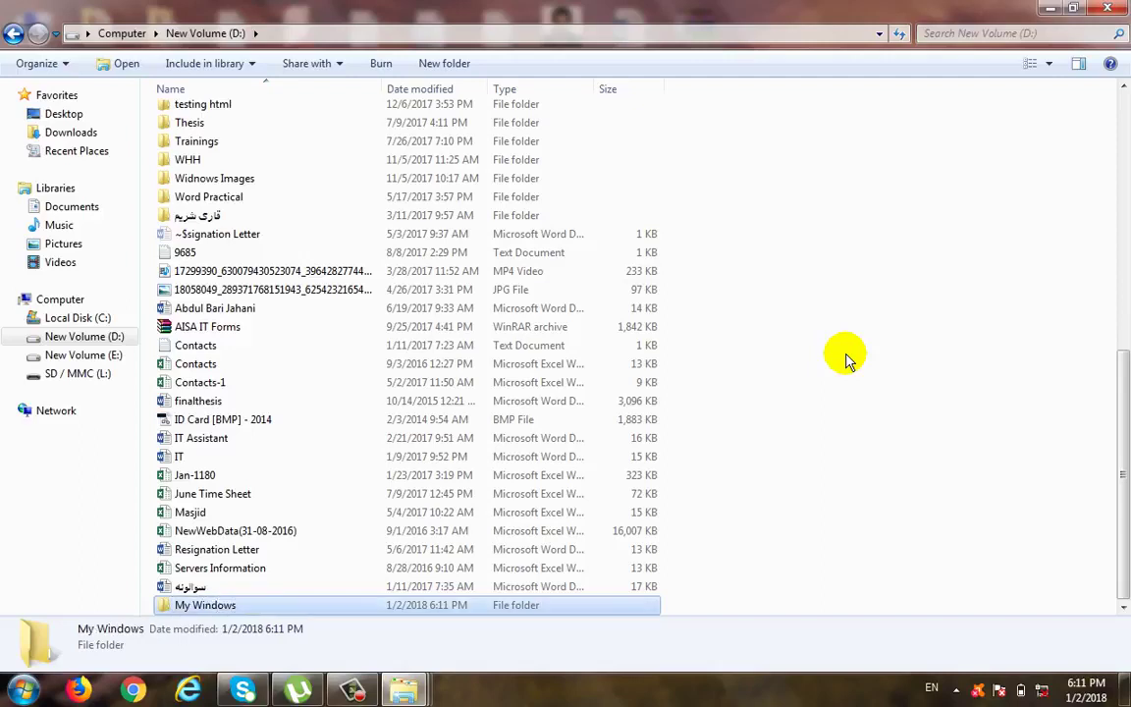
Permanently delete the new My Windows folder from New Volume (D:), bypassing the Recycle Bin.
right_click(224, 605)
click(294, 541)
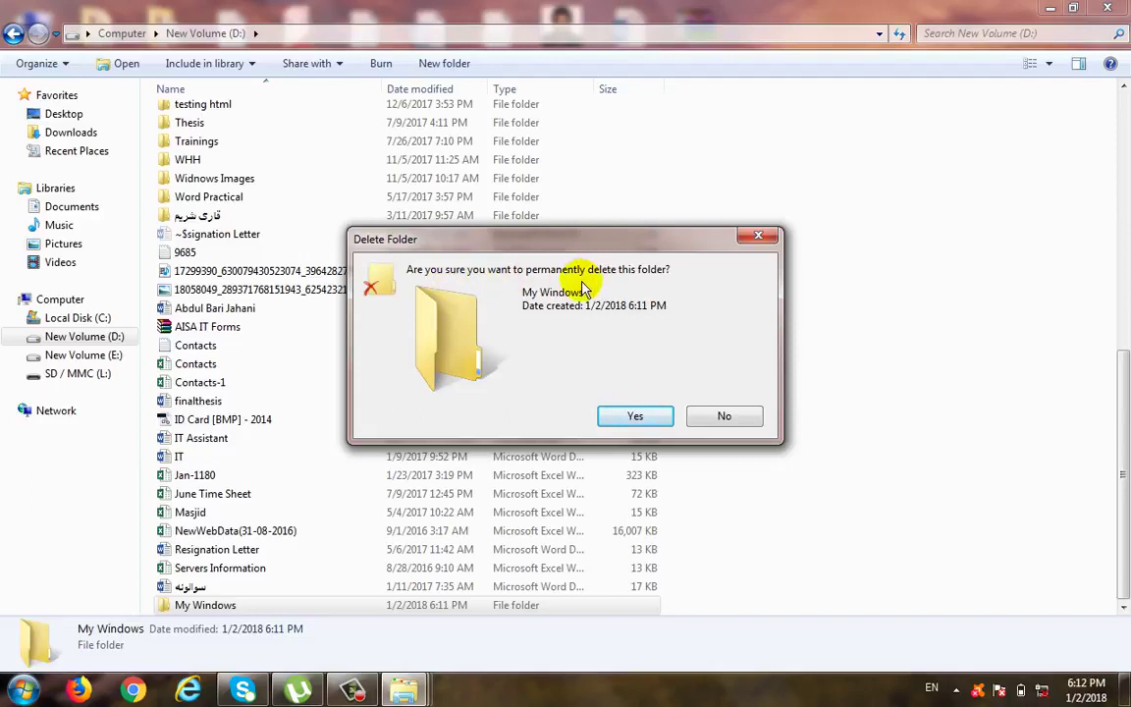
click(643, 417)
Open the Recycle Bin from the desktop to check for the deleted My Windows folder, then return to the desktop.
key(super+d)
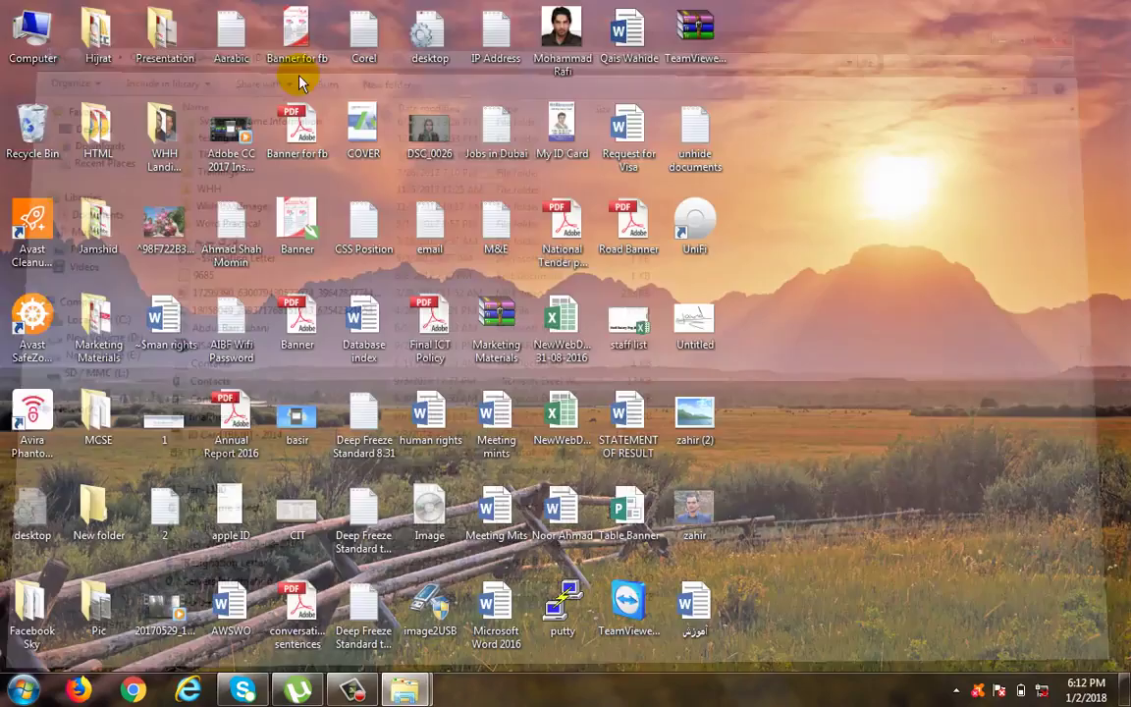
double_click(32, 123)
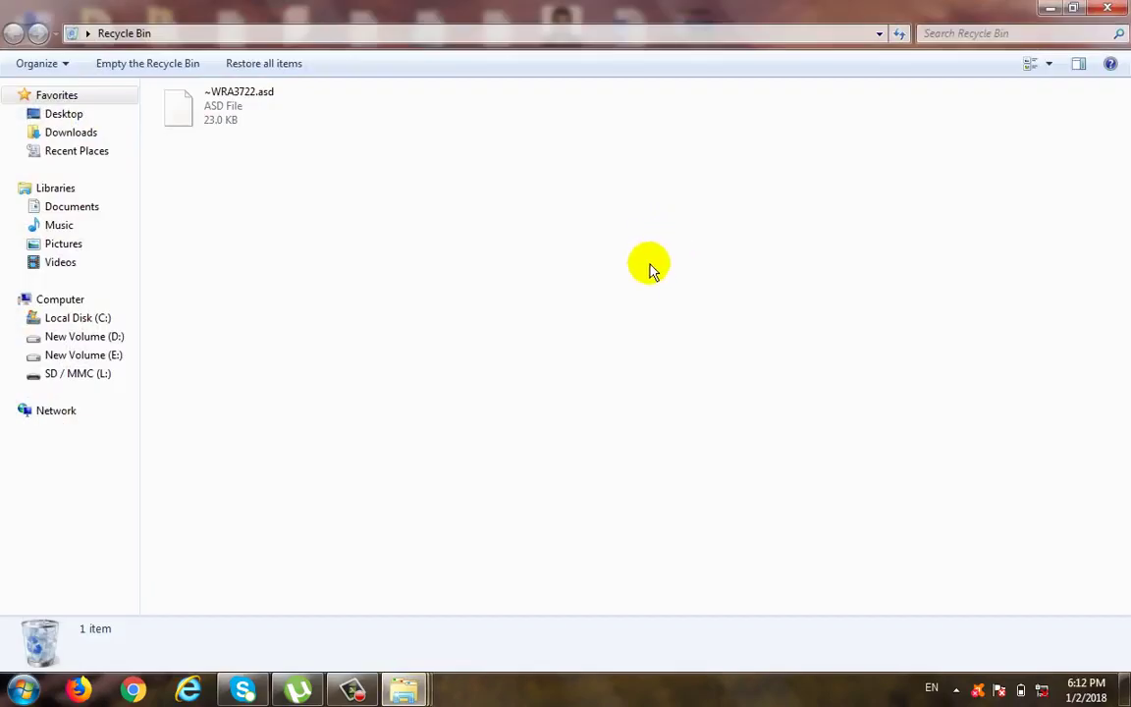
key(super+d)
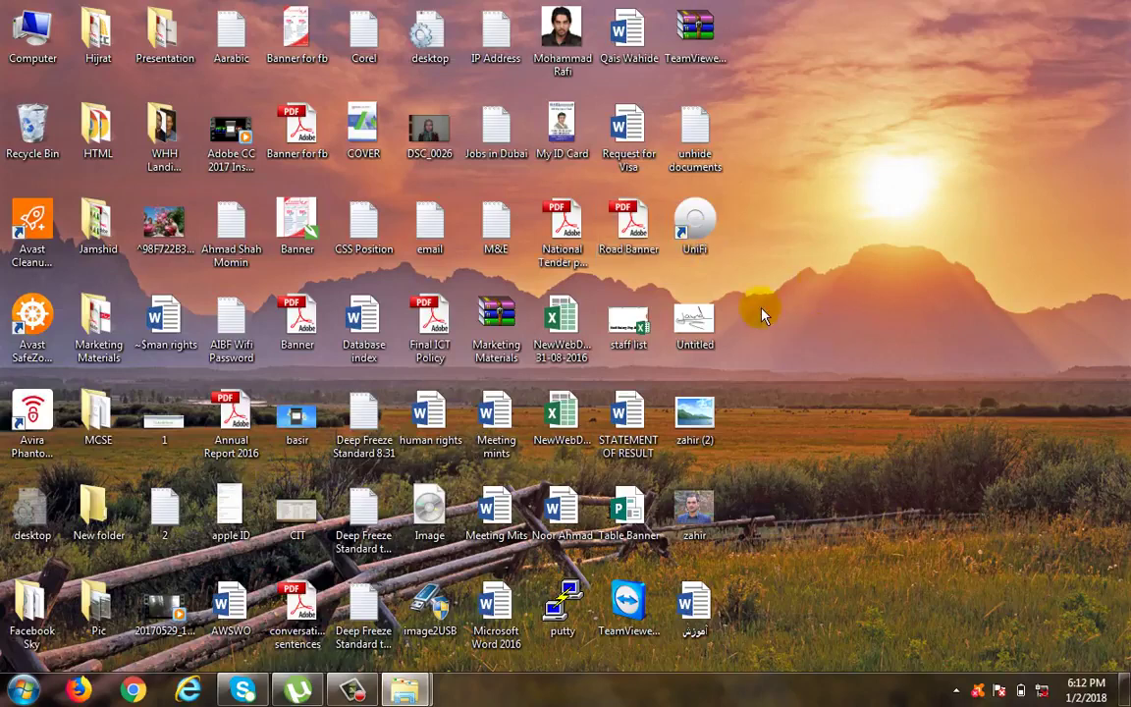
Empty the Recycle Bin from the desktop and confirm permanent deletion of the remaining ~WRA3722.asd file.
right_click(41, 128)
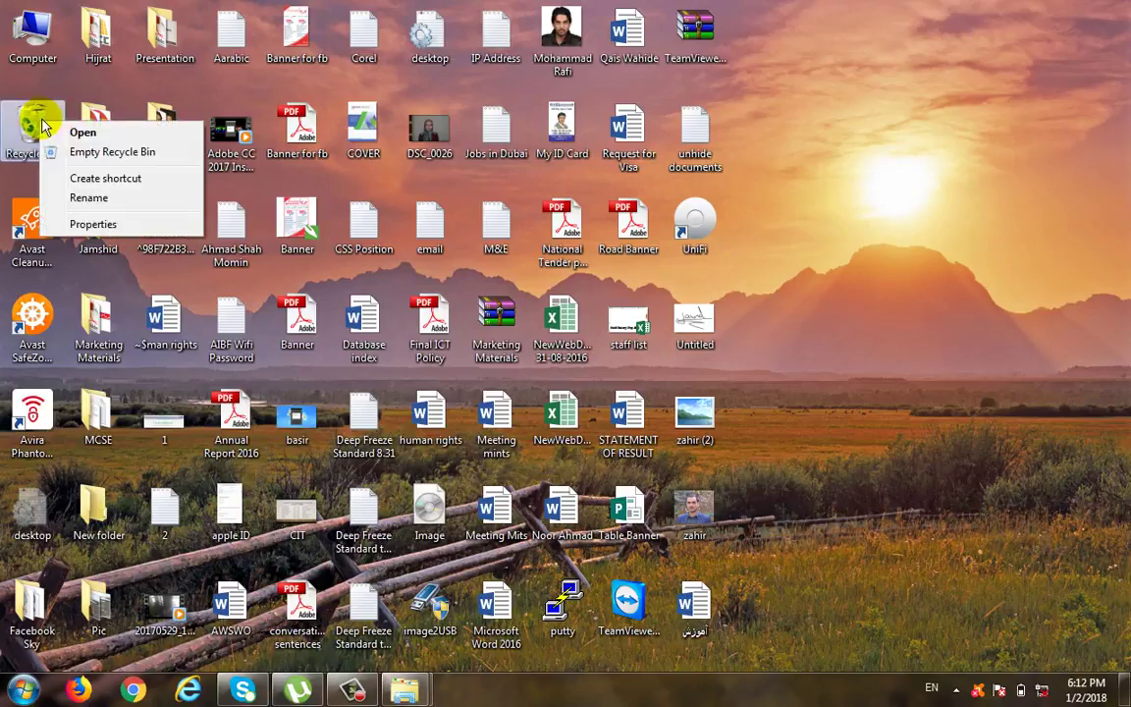
click(112, 155)
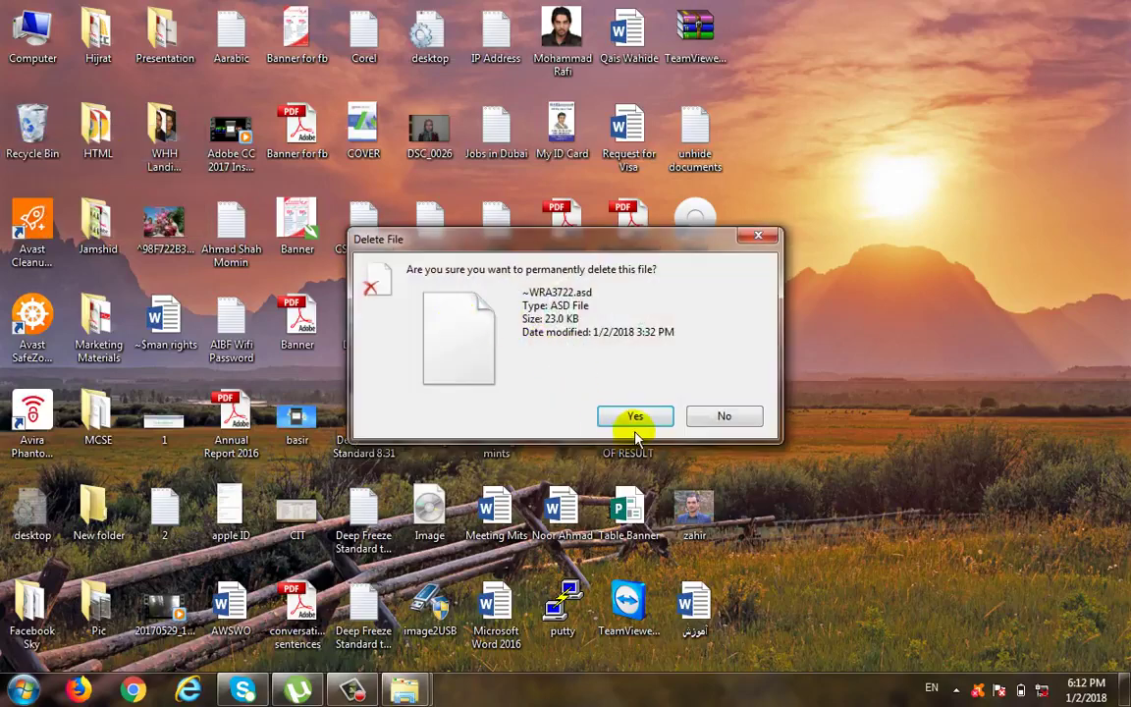
click(636, 417)
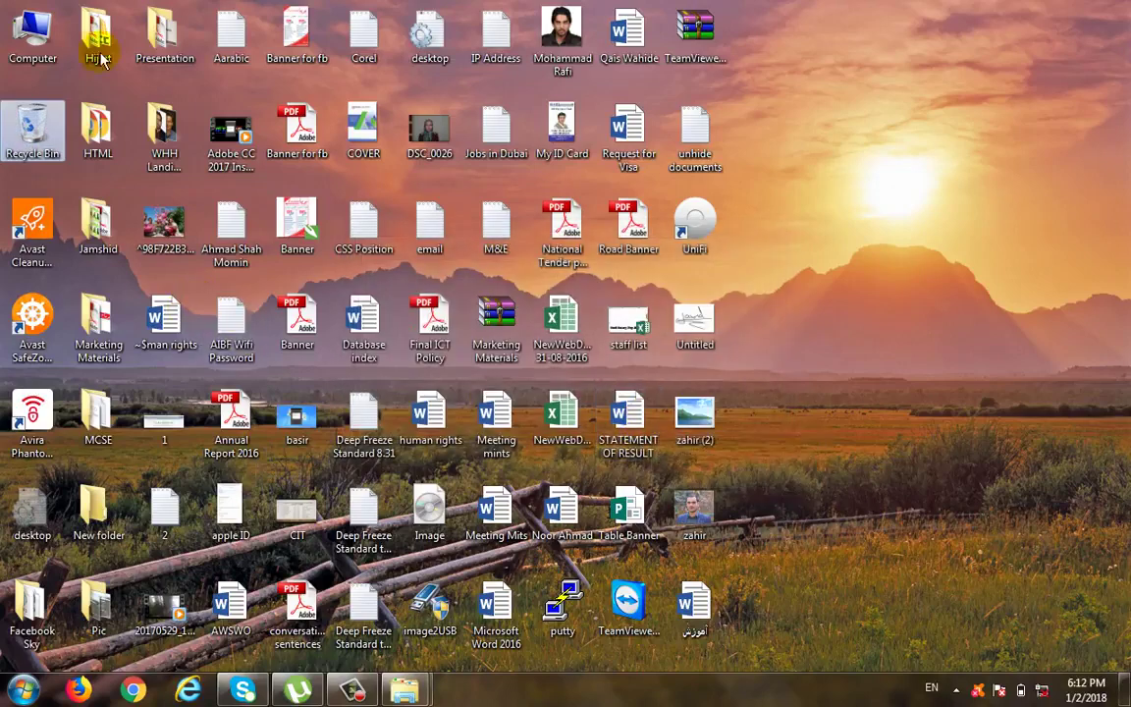
Open Computer and examine the free space of drives D: and E: and the contents of New Volume (D:).
click(32, 34)
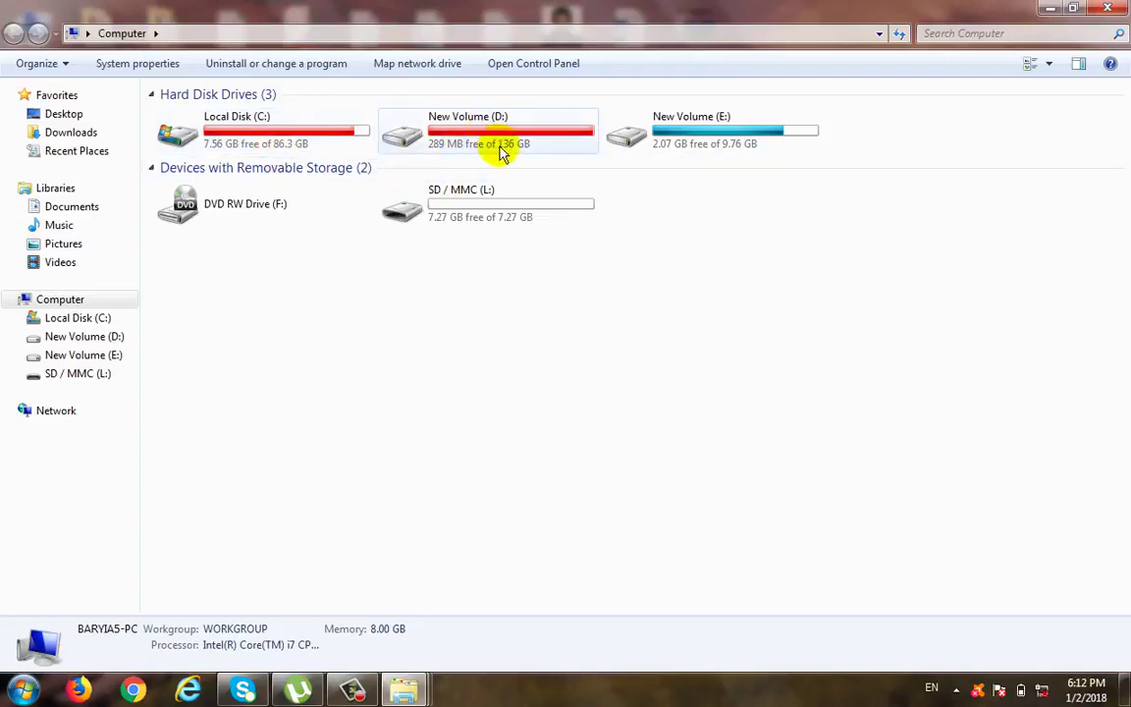
mouse_move(509, 154)
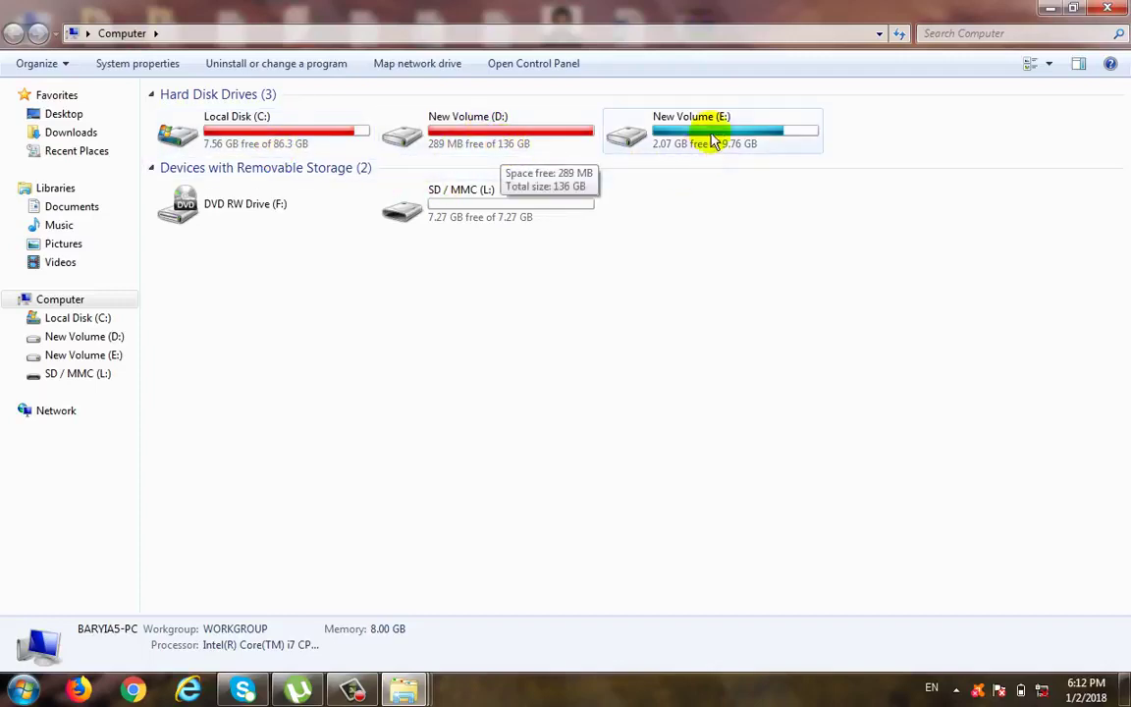
mouse_move(738, 155)
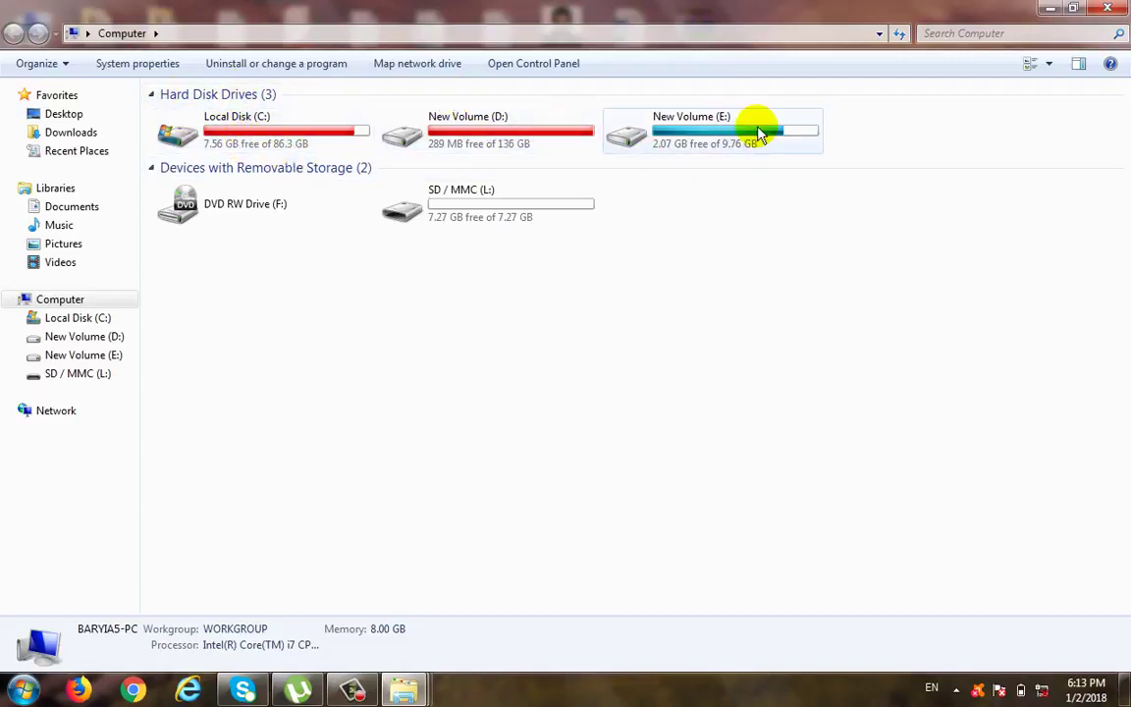
double_click(496, 138)
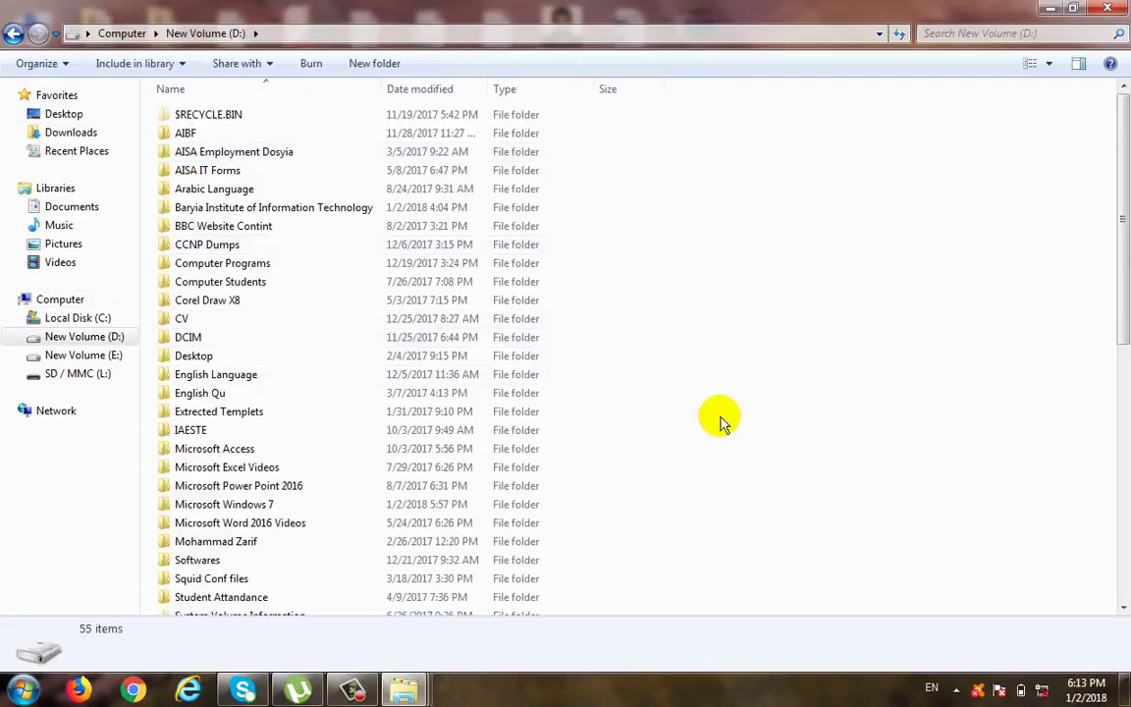
click(13, 34)
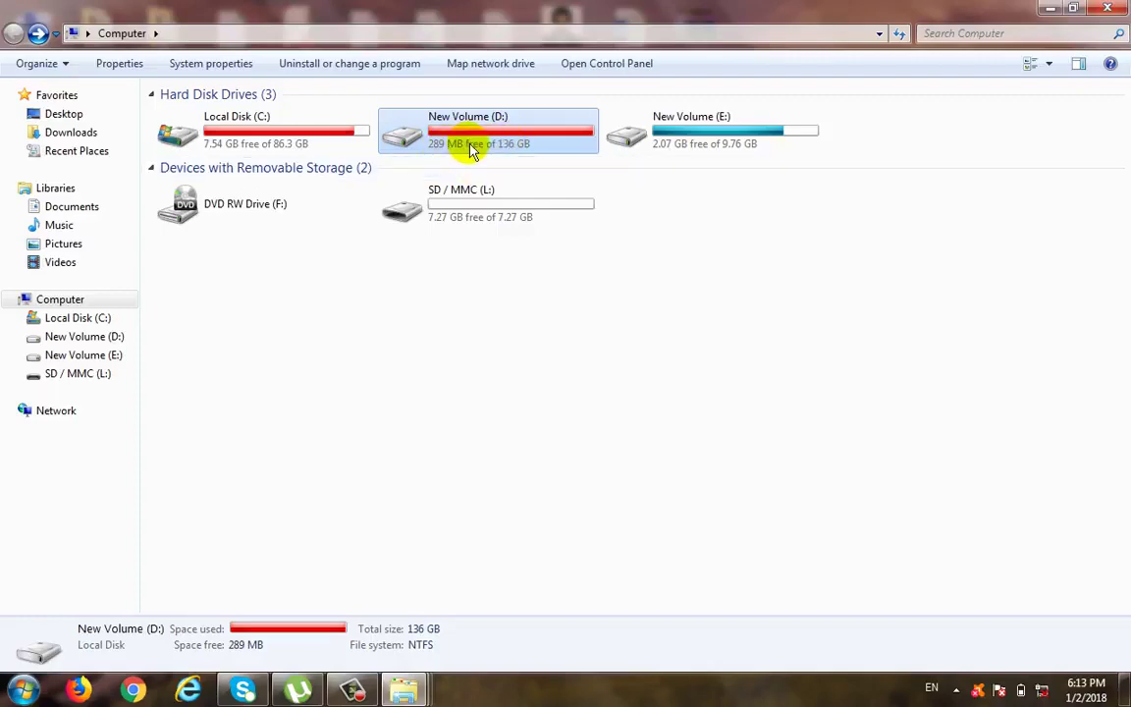
mouse_move(472, 151)
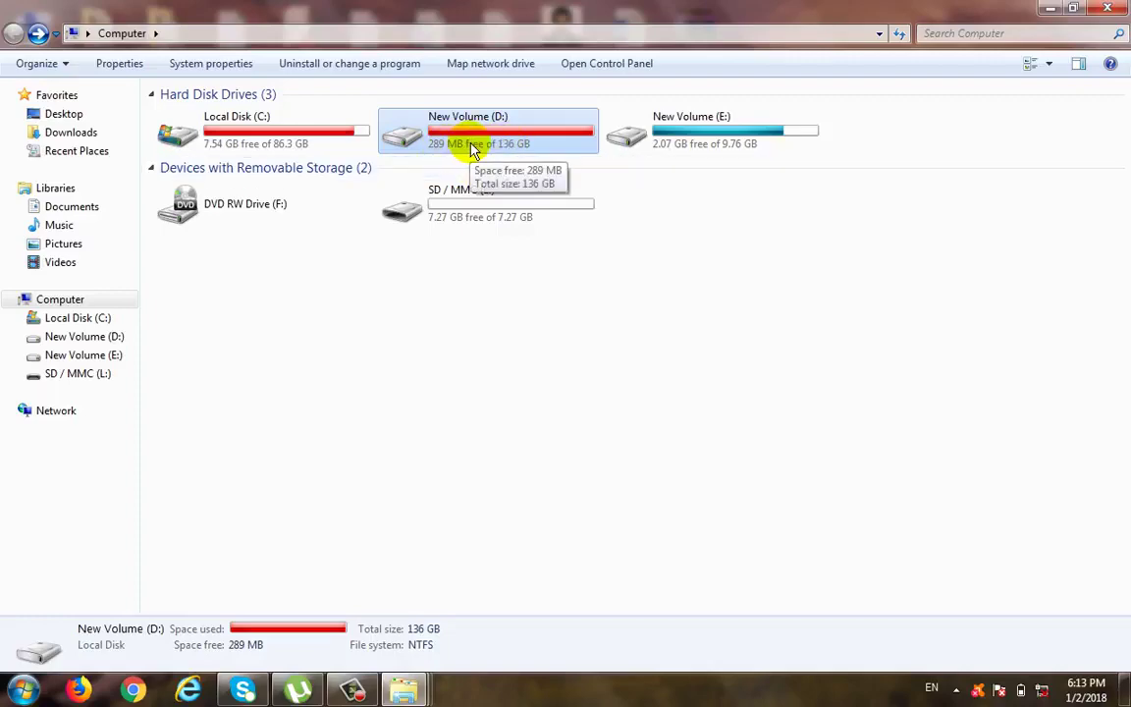
double_click(469, 137)
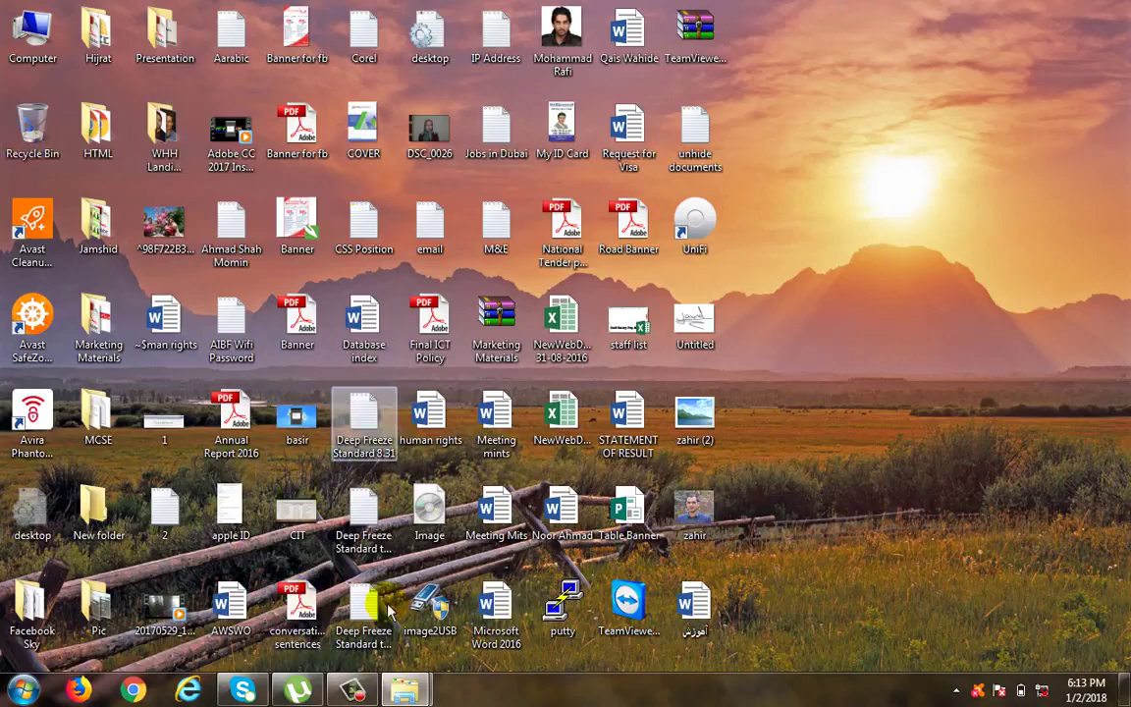
Reopen New Volume (D:) from Computer, select the English Language folder, and return to the desktop.
mouse_move(404, 690)
click(429, 604)
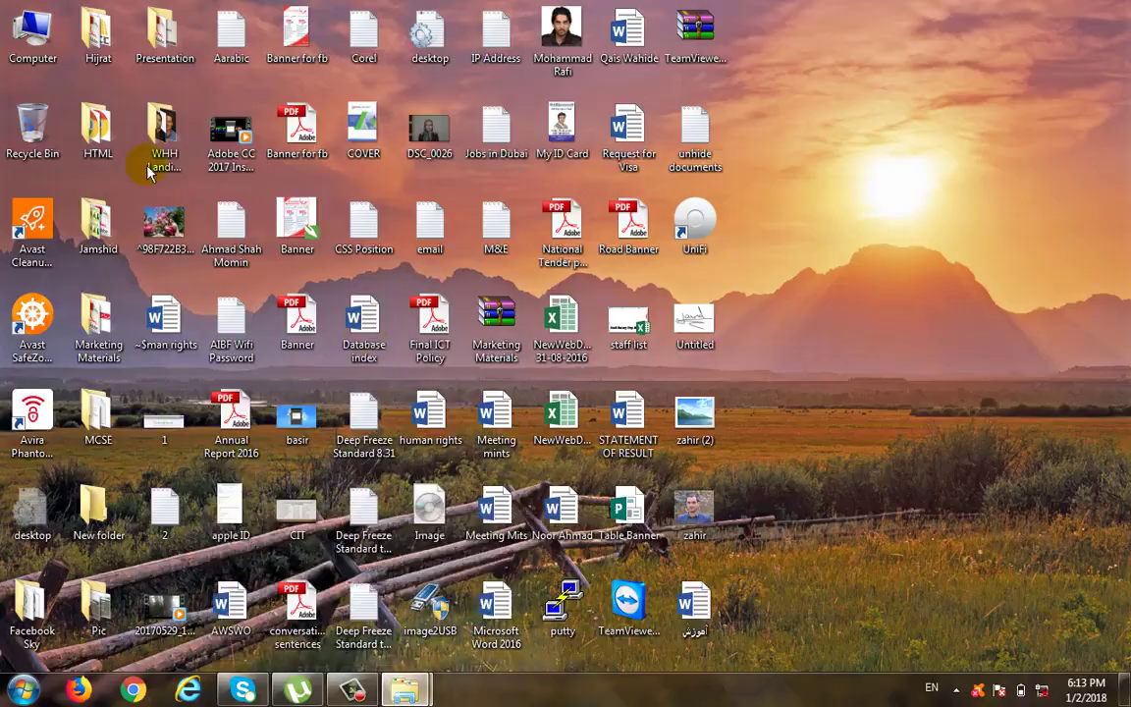
click(14, 33)
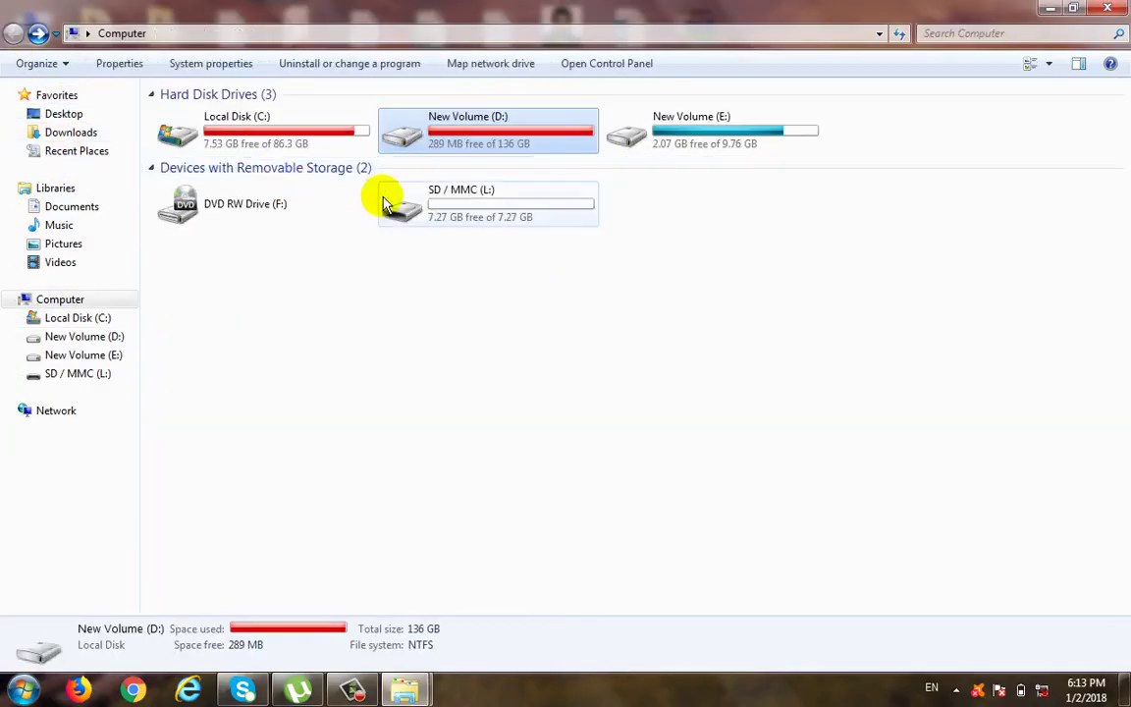
double_click(469, 149)
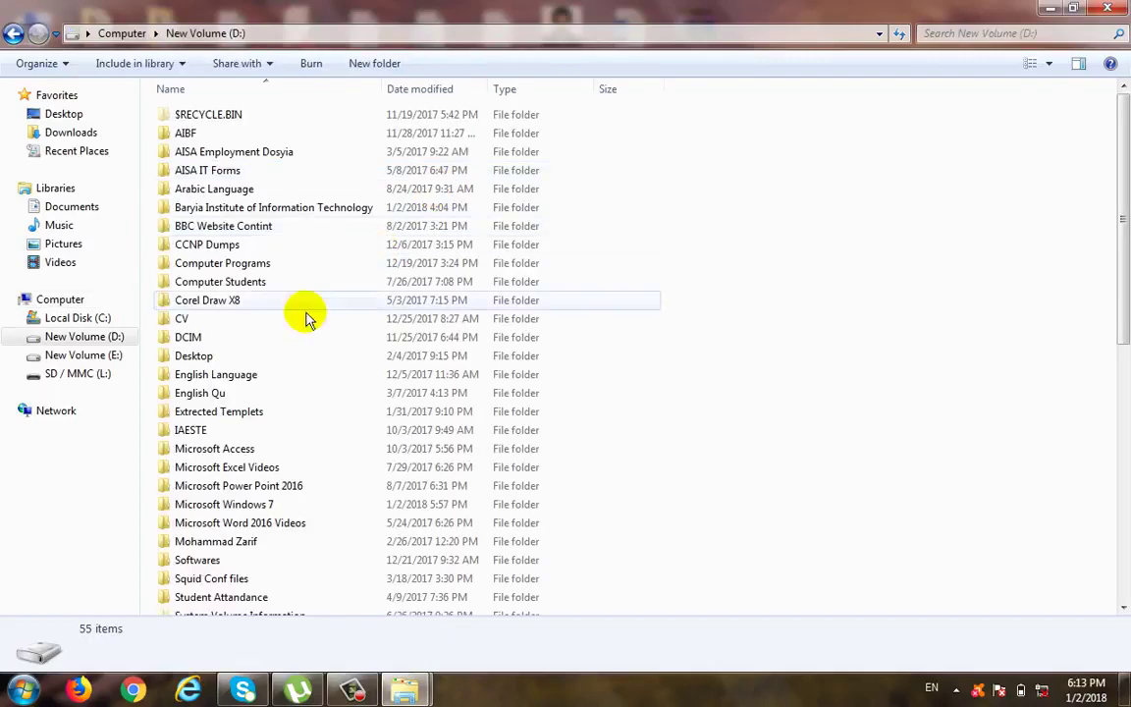
click(216, 378)
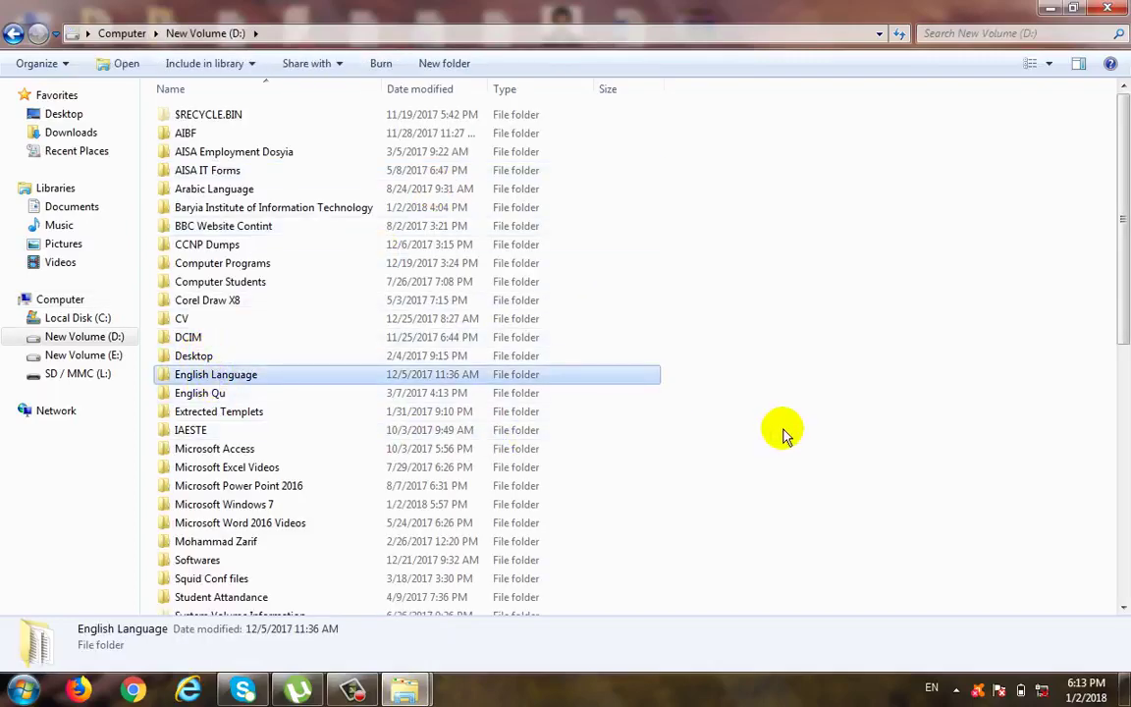
double_click(986, 10)
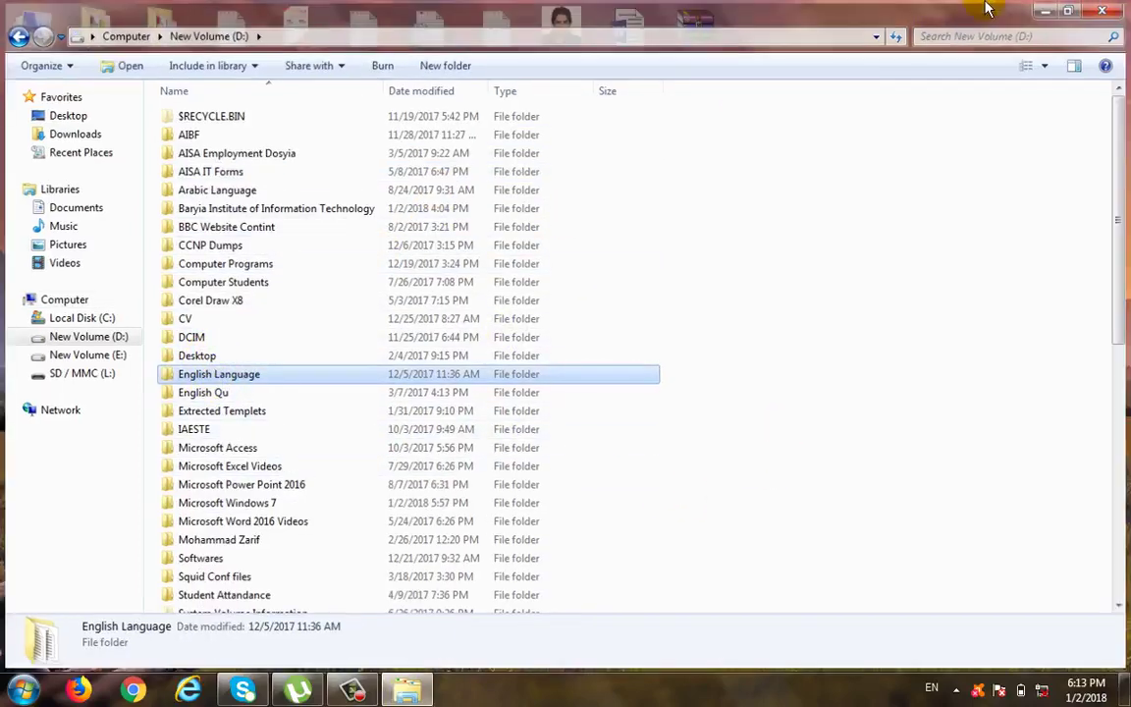
Open Computer from the desktop, check the space details of New Volume (D:), and return to the desktop.
double_click(31, 32)
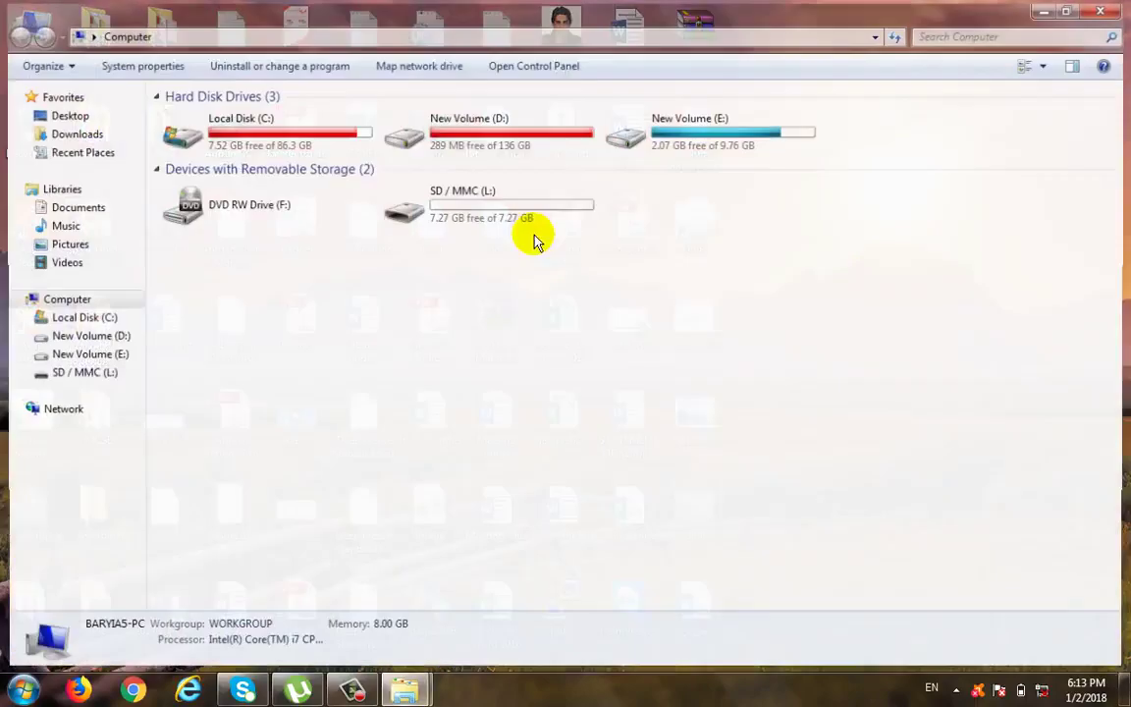
mouse_move(475, 149)
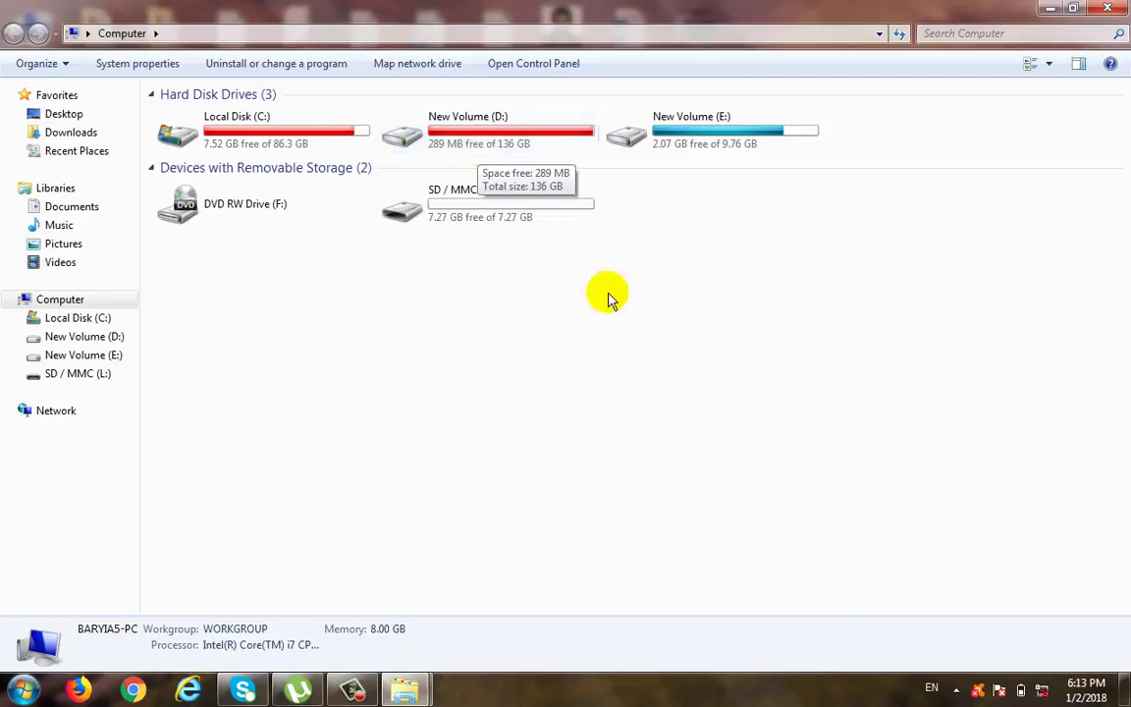
click(405, 690)
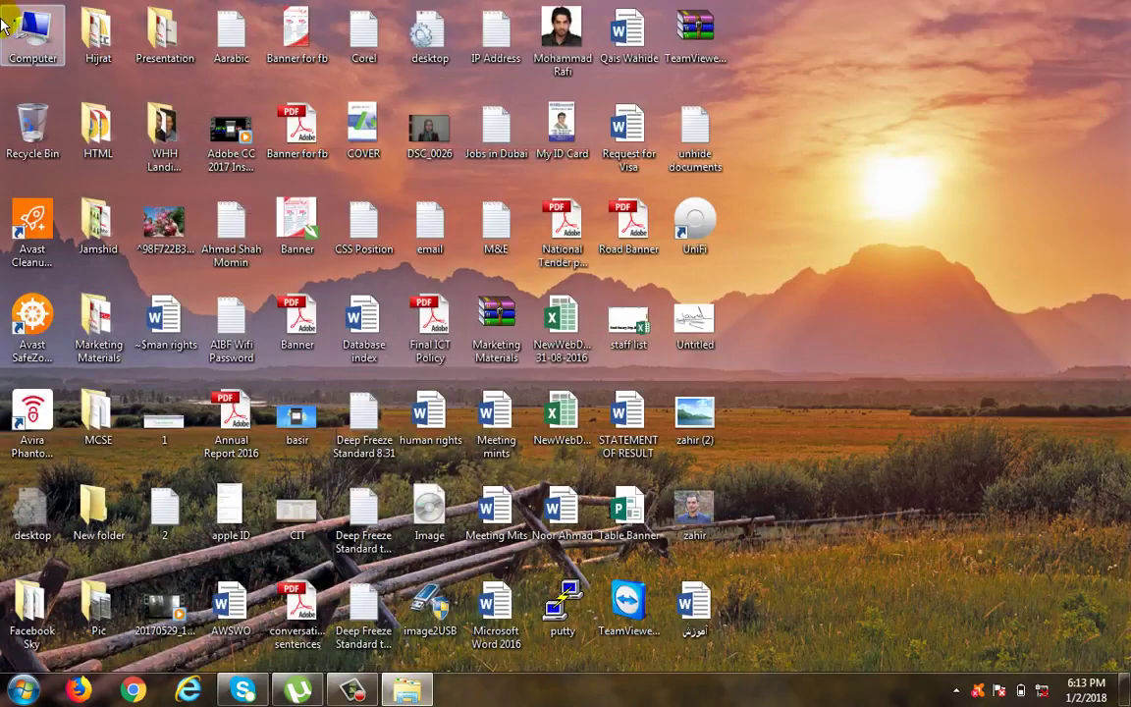
View the basic system information through the properties of Computer on the desktop, and close the System window.
right_click(53, 47)
click(109, 217)
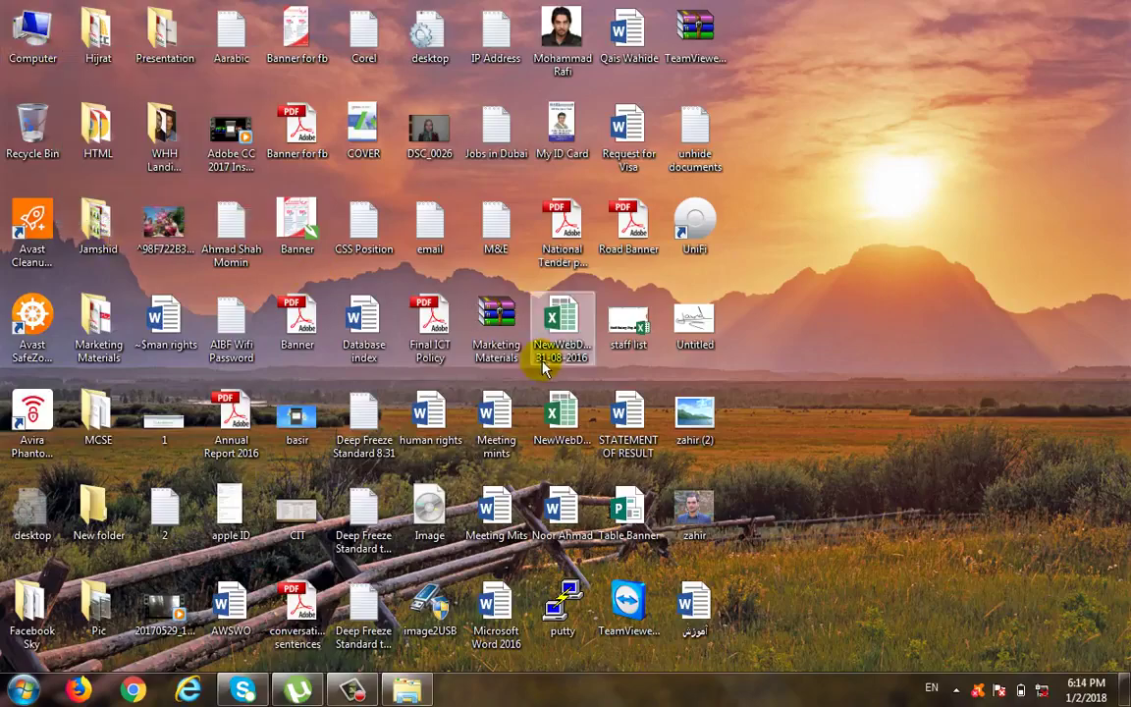
click(1108, 8)
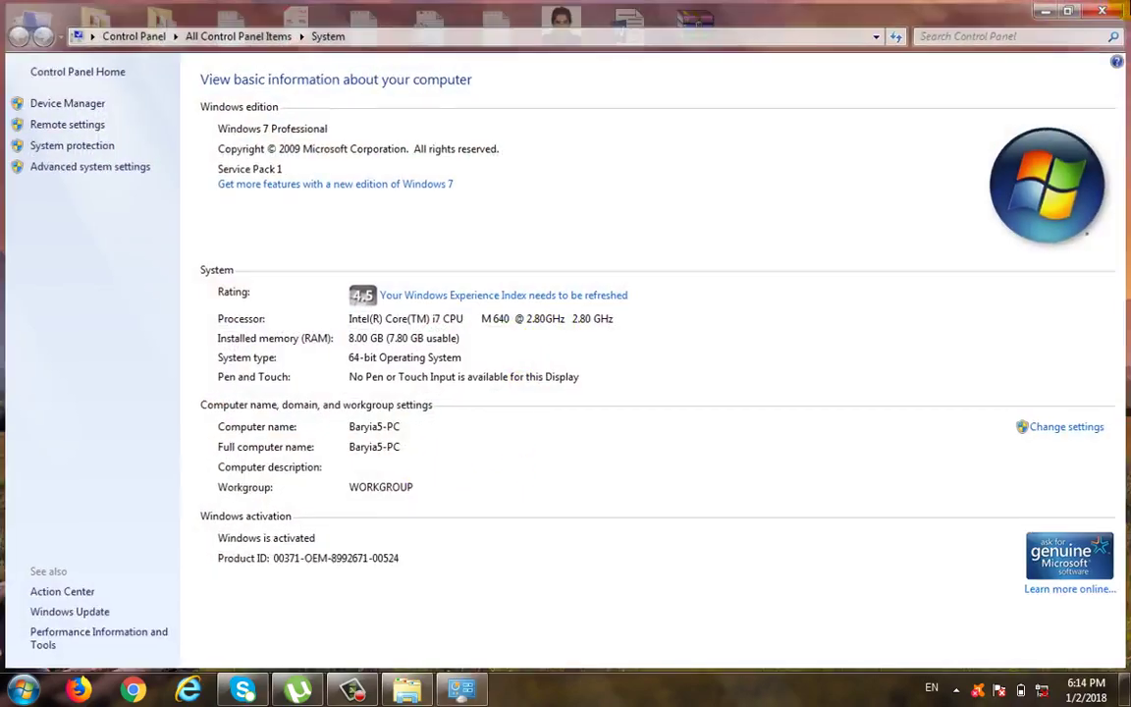
Open New Volume (D:) from Computer, examine the context options of the empty area and the English Qu folder, and return to the desktop.
key(super+e)
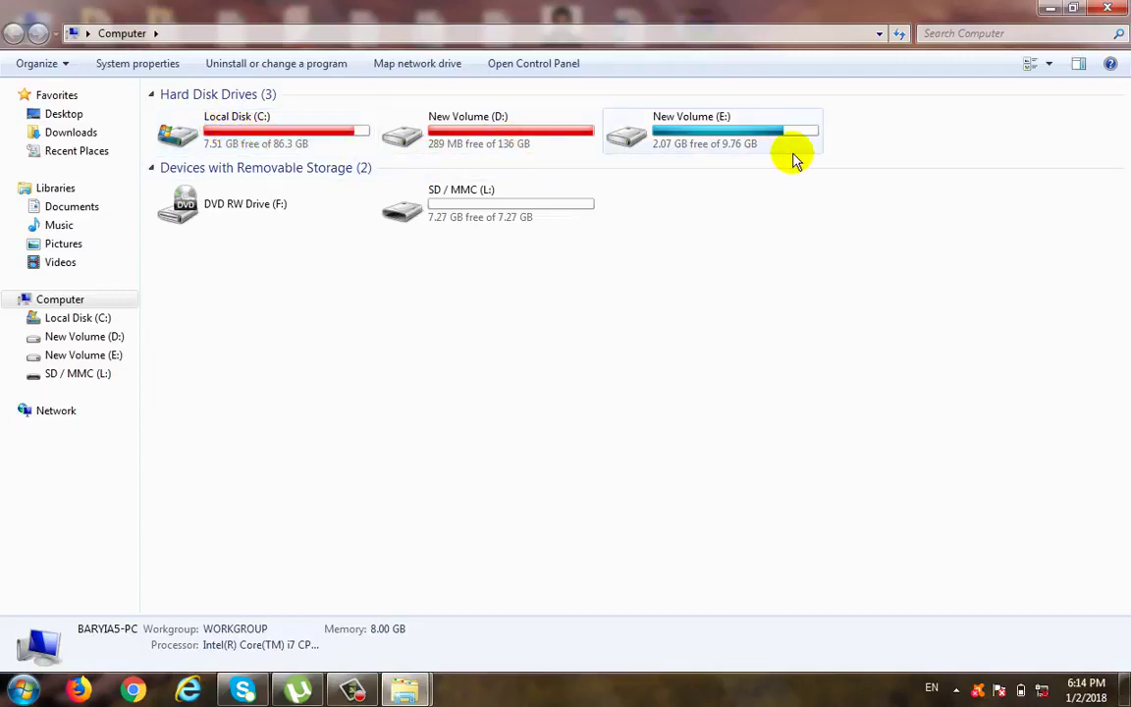
double_click(515, 148)
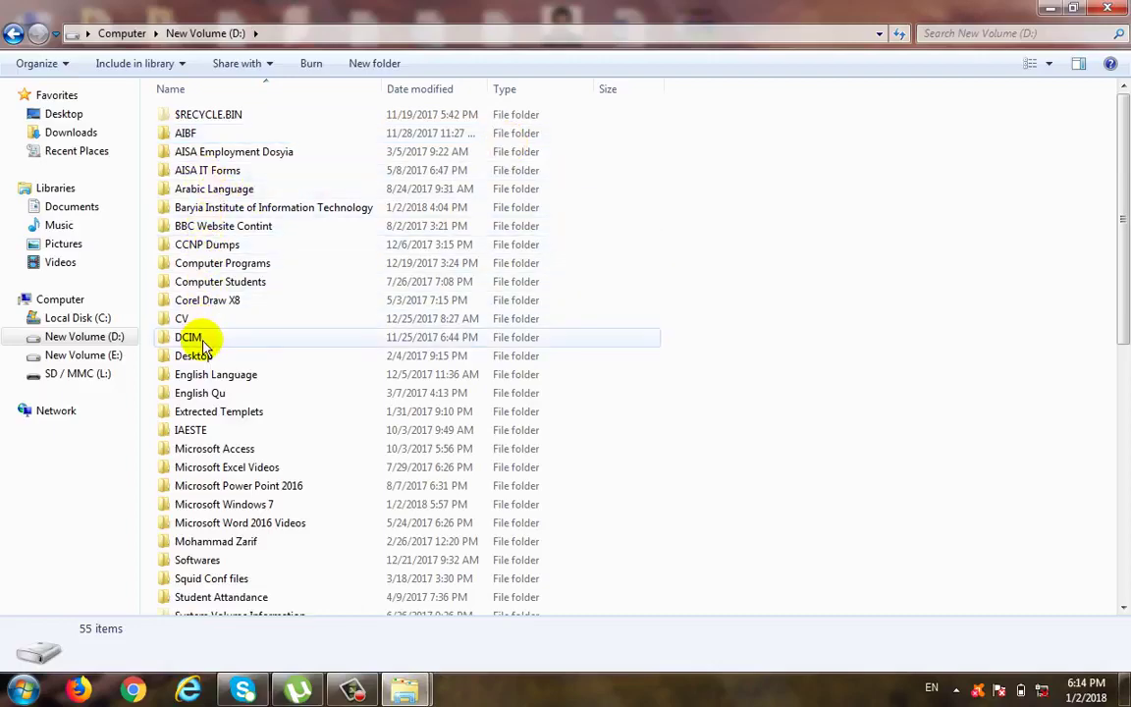
right_click(802, 255)
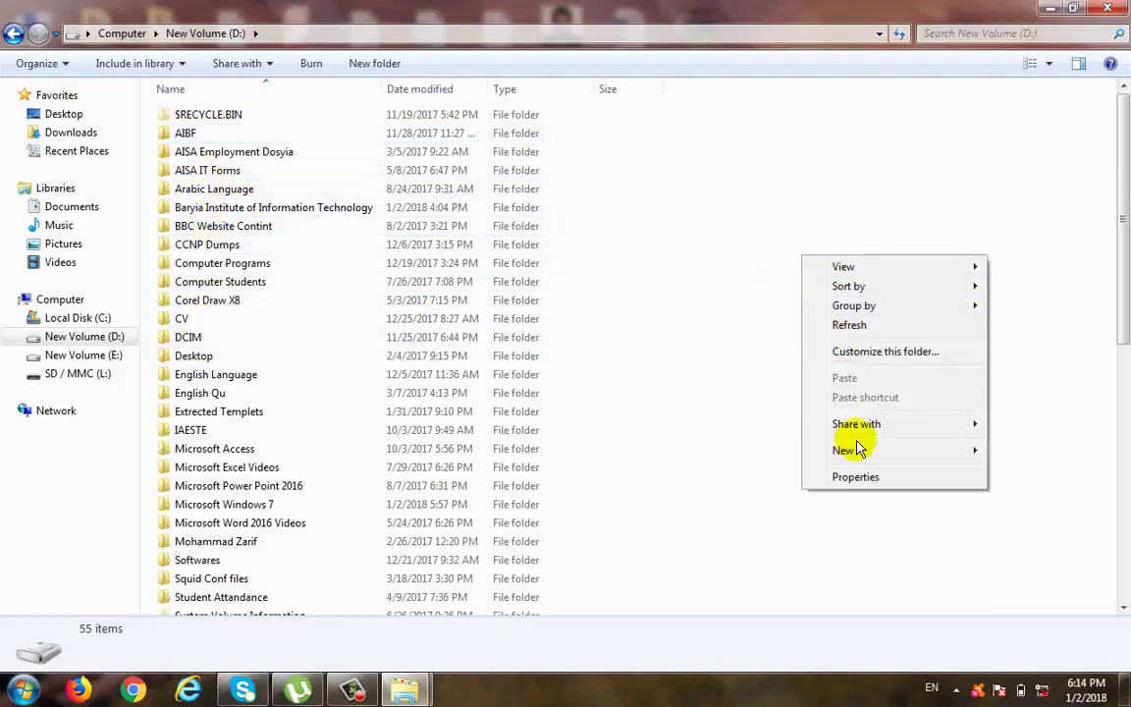
mouse_move(856, 449)
right_click(180, 393)
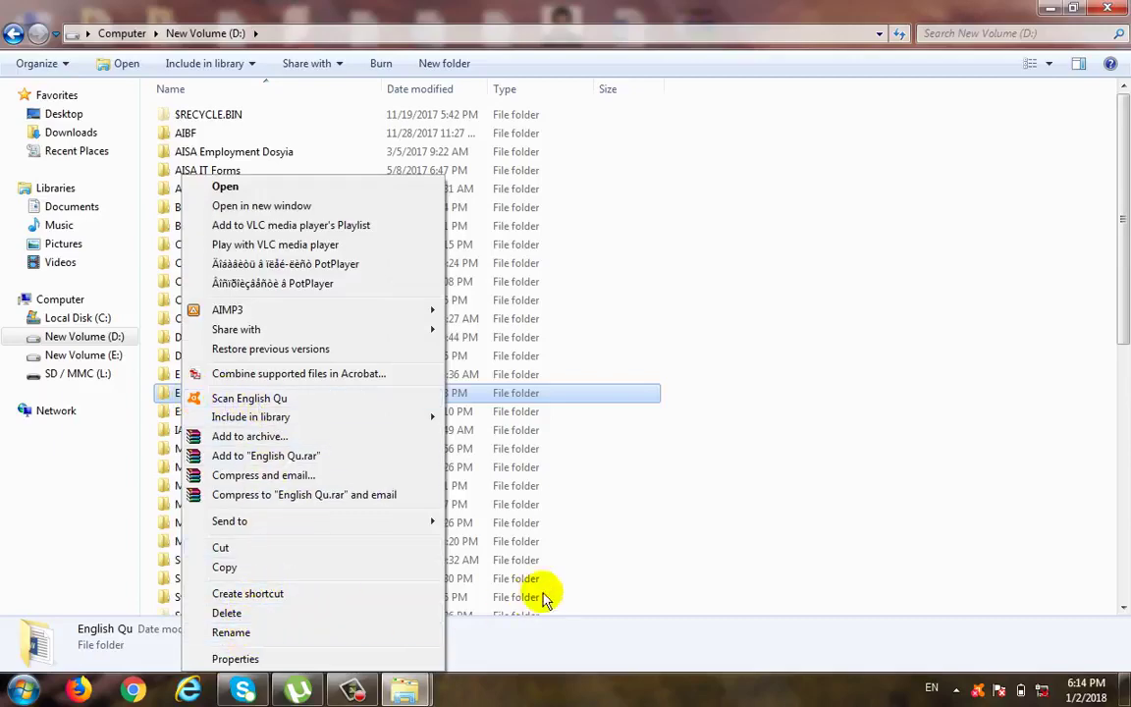
key(super+d)
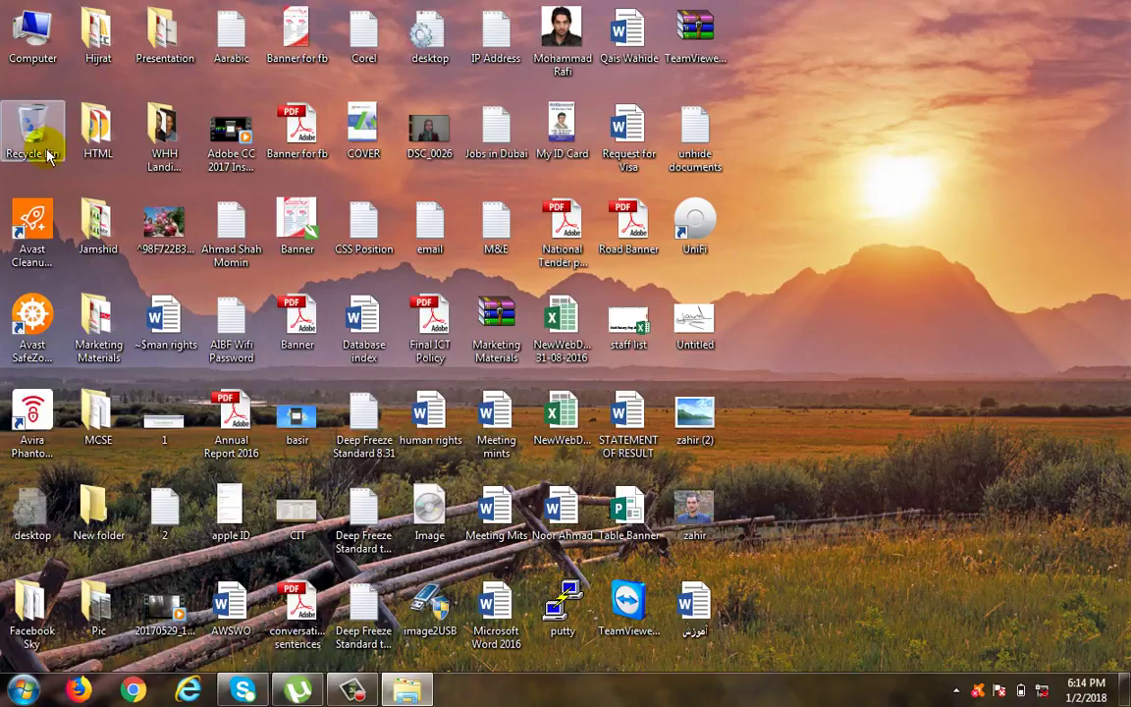